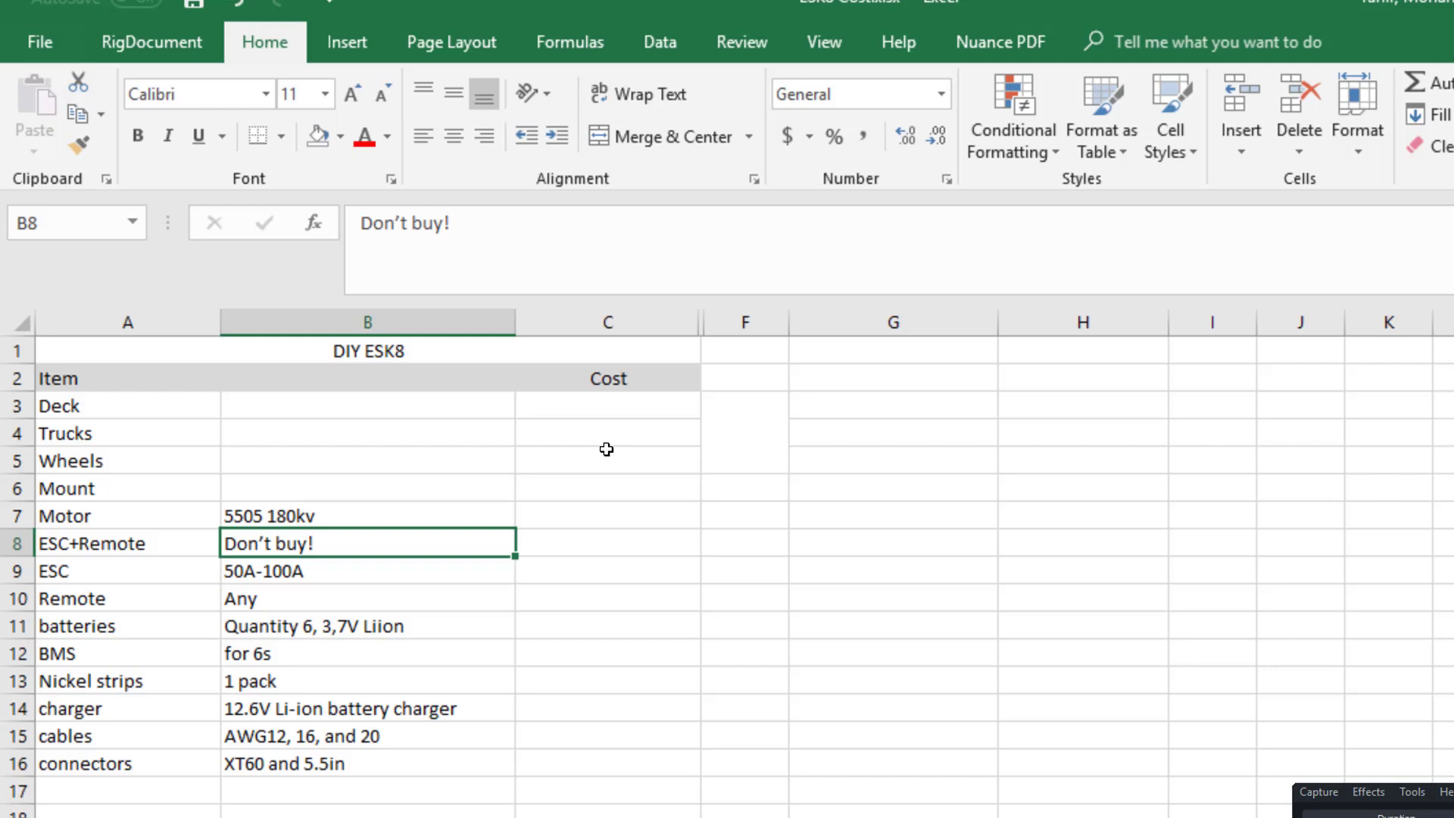
Review the batteries description in B11 and the Motor's 5505 180kv description.
left_click(430, 620)
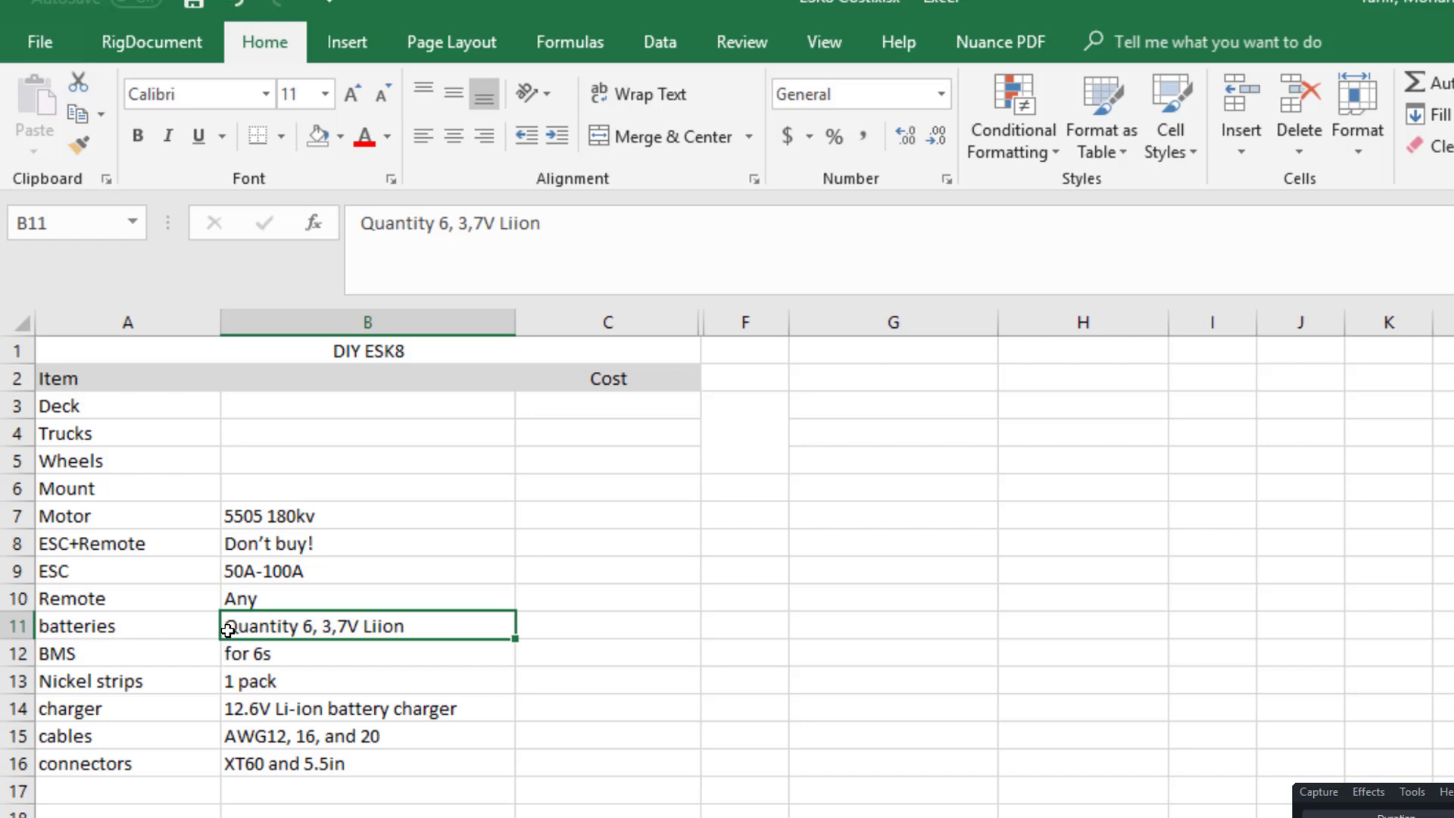
left_click(239, 509)
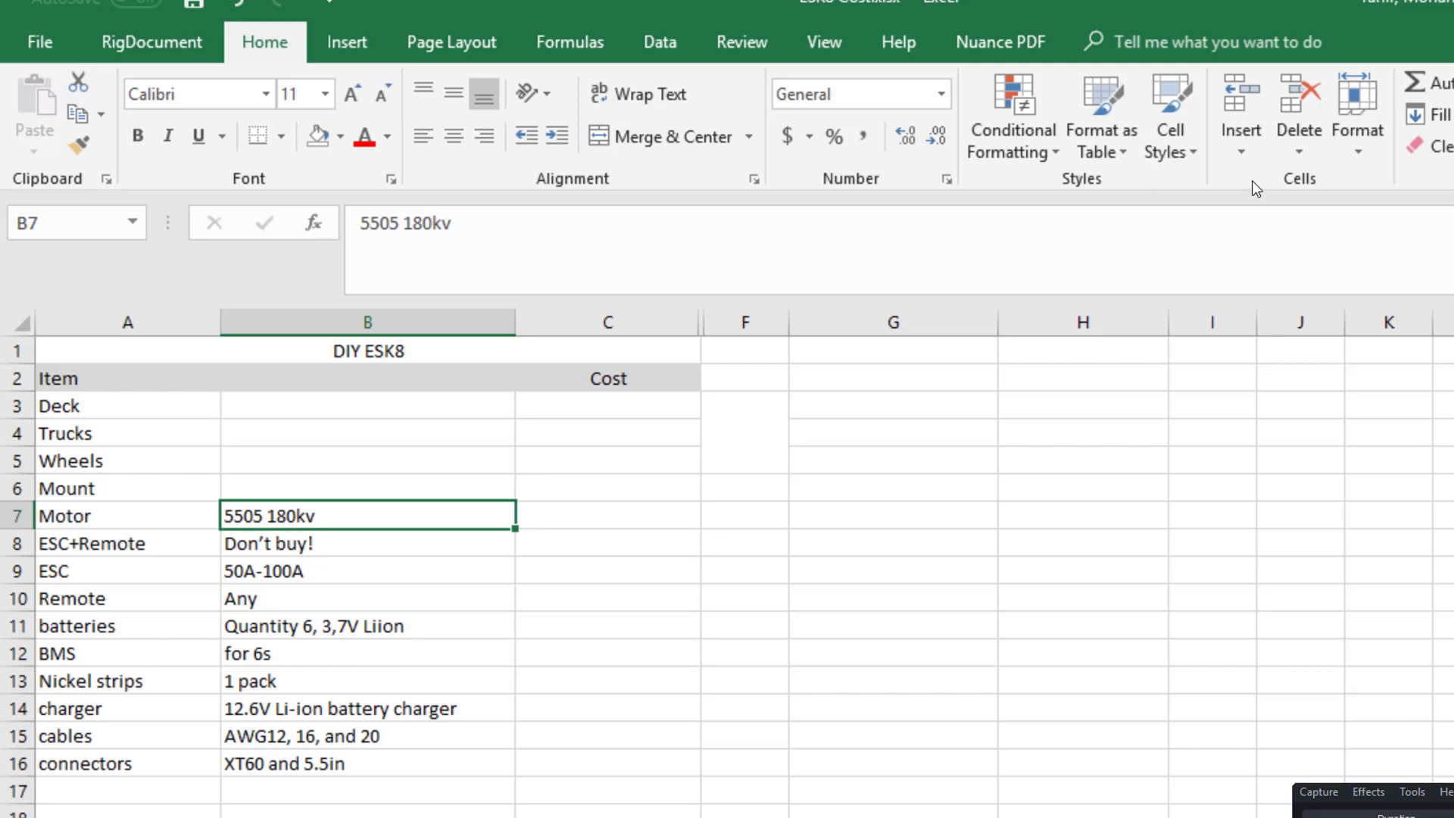
Collapse the ribbon with Ctrl+F1 and enter the header 'Description' in cell B2.
key("ctrl+F1")
left_click(579, 426)
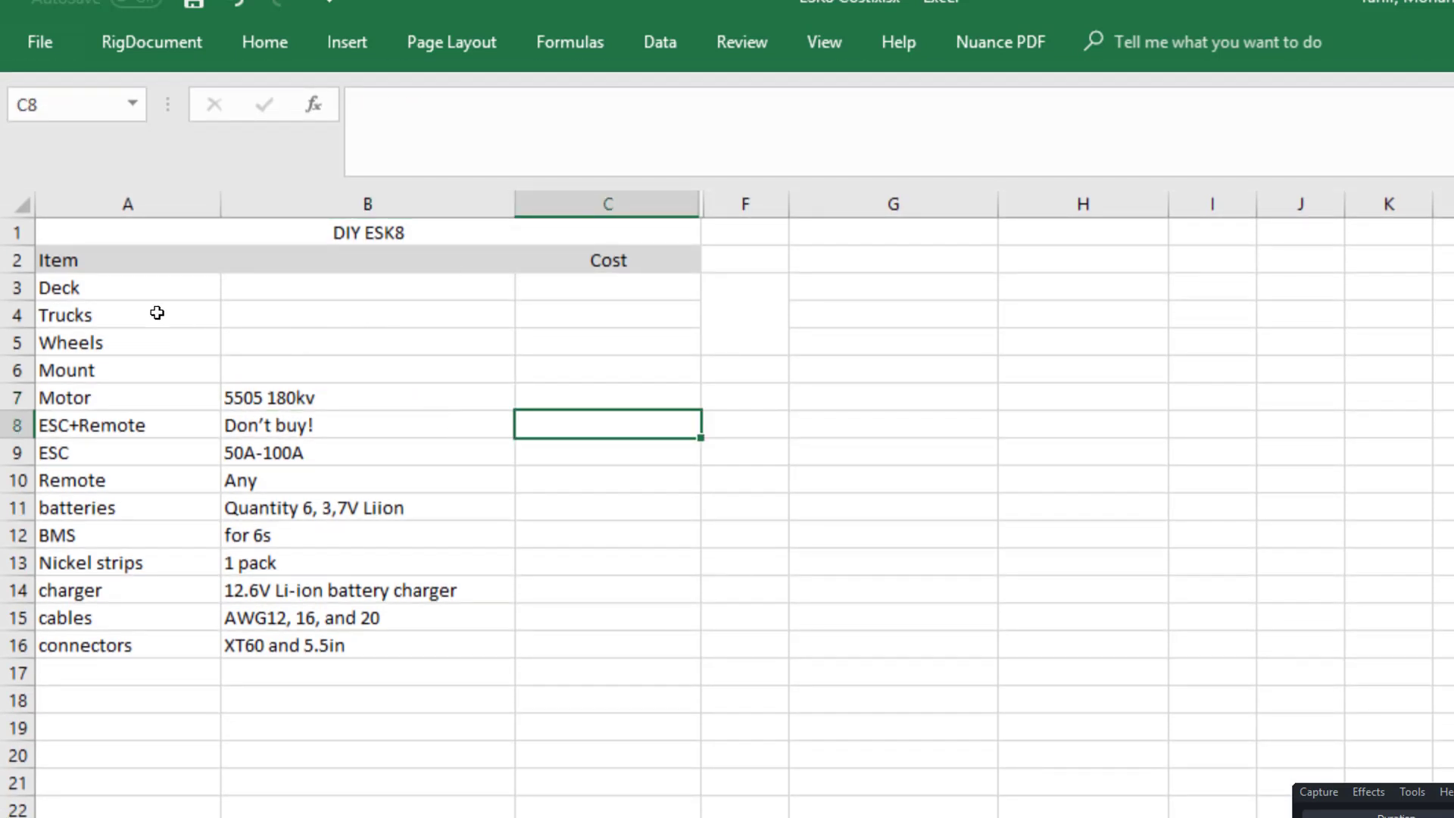
left_click_drag(91, 259, 129, 647)
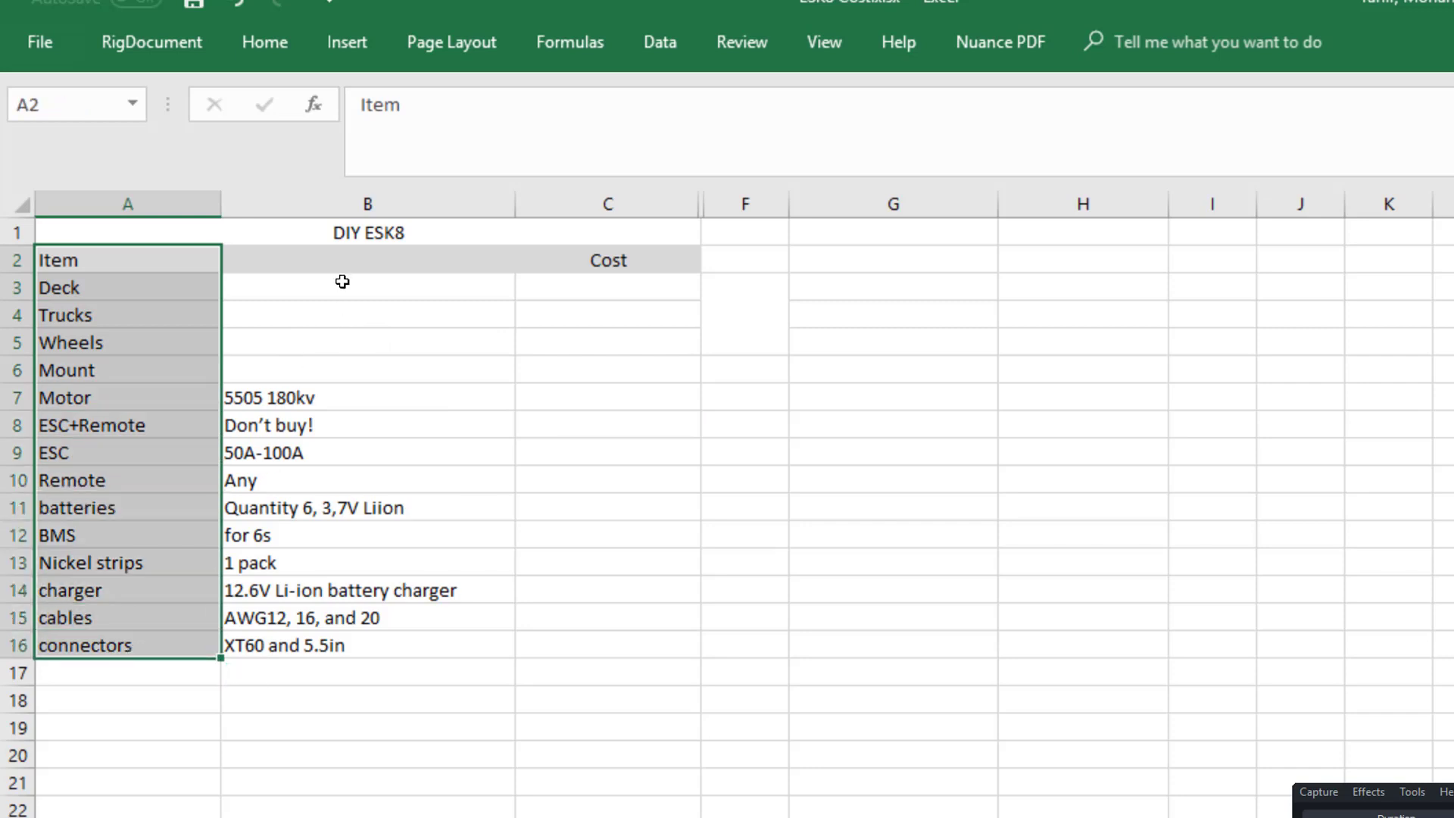
left_click_drag(342, 262, 333, 617)
left_click(304, 265)
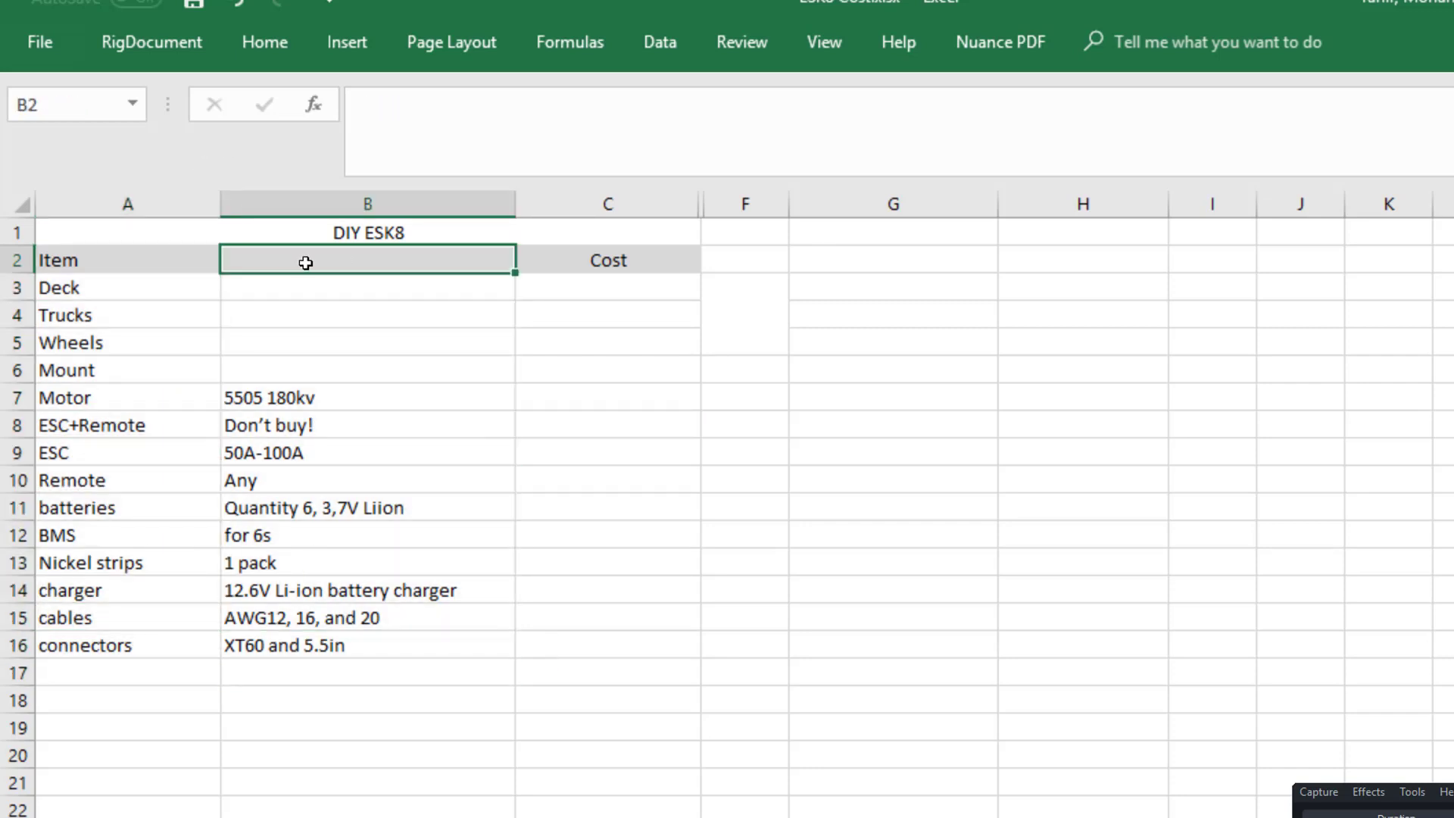
type("Description")
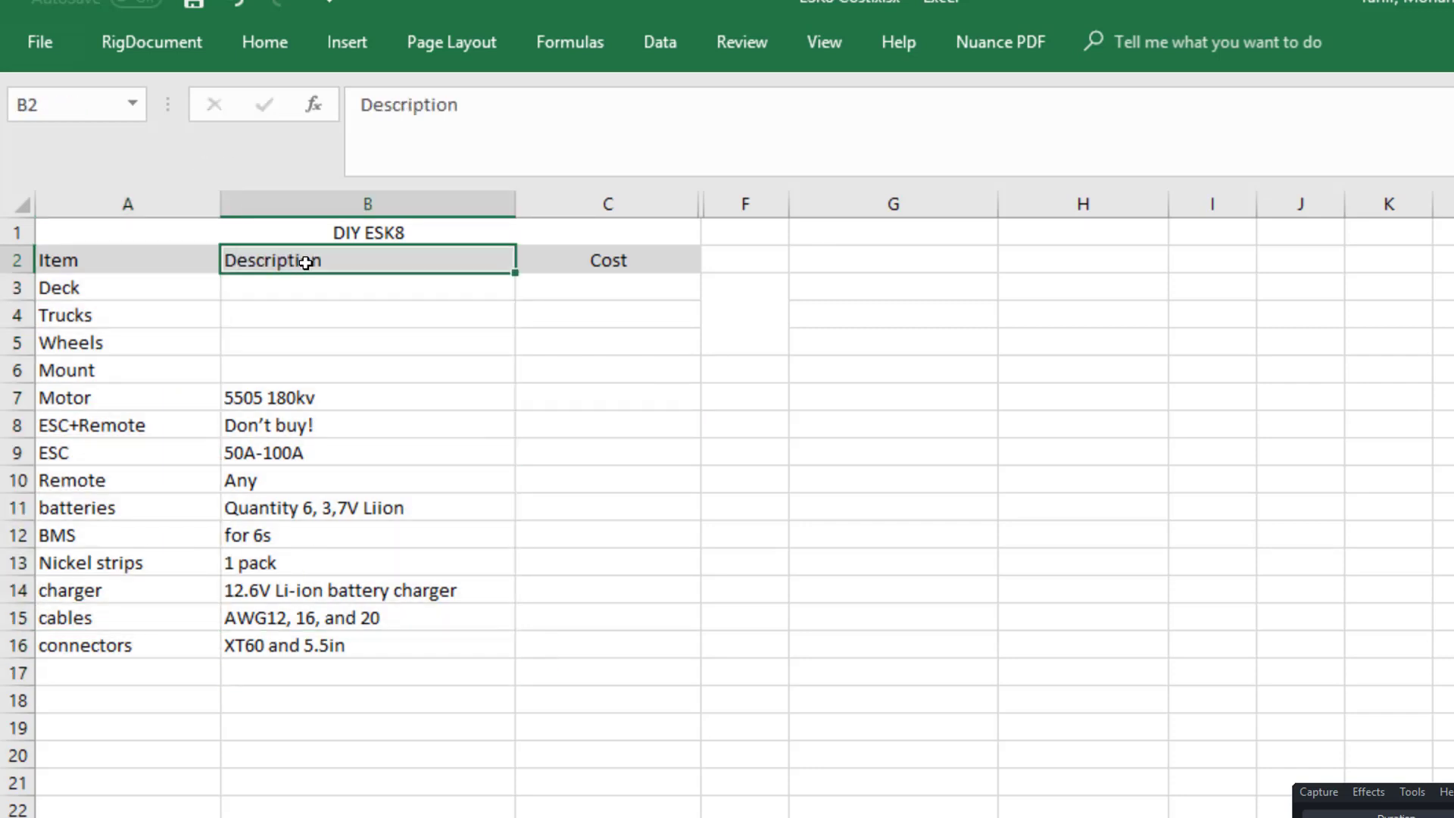
key("Return")
Select the Cost cells C3:C17 and the Deck through Mount items.
left_click_drag(597, 263, 606, 617)
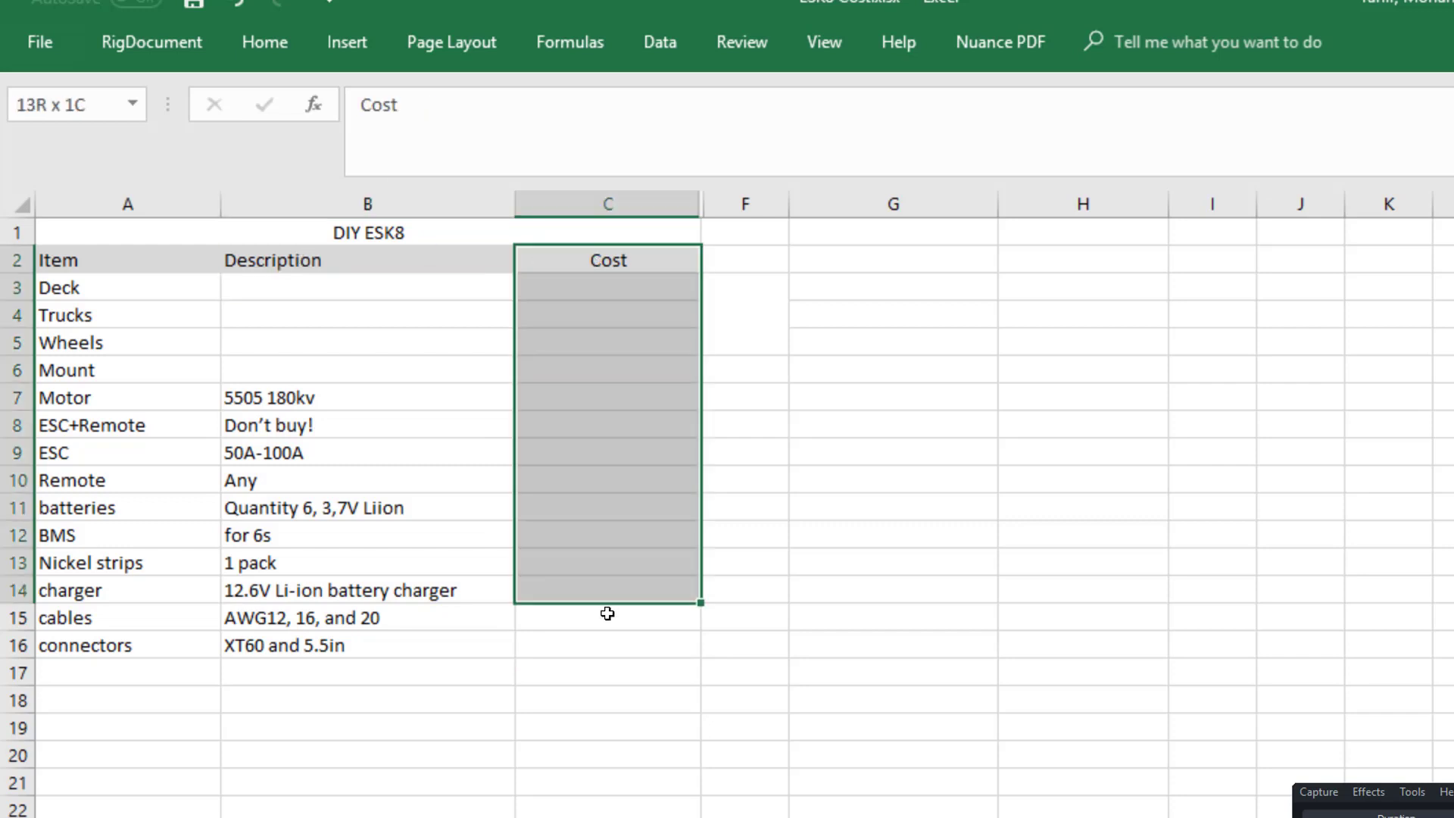
key("Down")
key("Down")
key("Down")
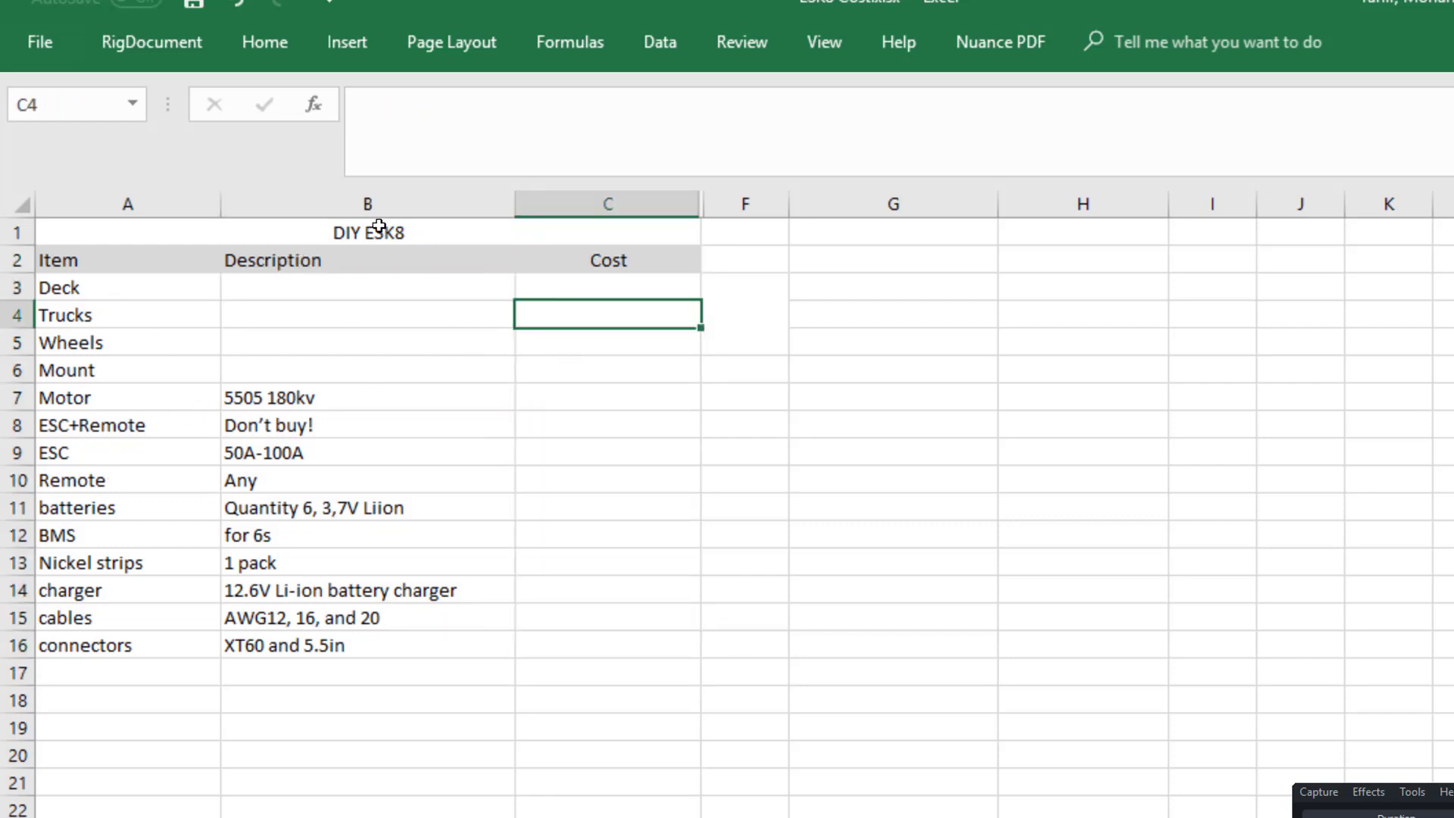
key("Down")
key("Down")
key("Down")
key("Down")
left_click(589, 280)
left_click_drag(606, 288, 626, 685)
left_click(605, 673)
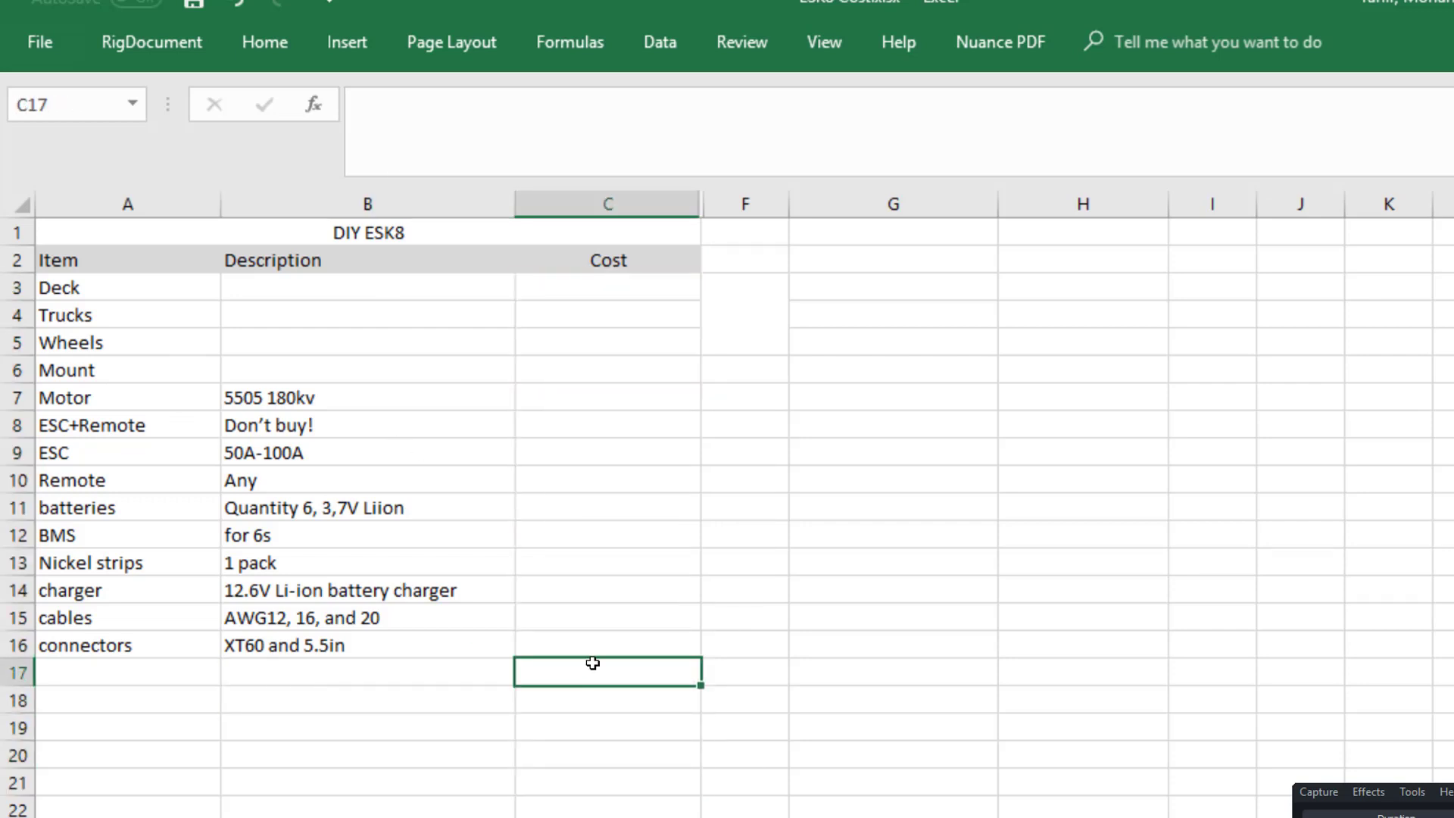
left_click_drag(121, 287, 121, 370)
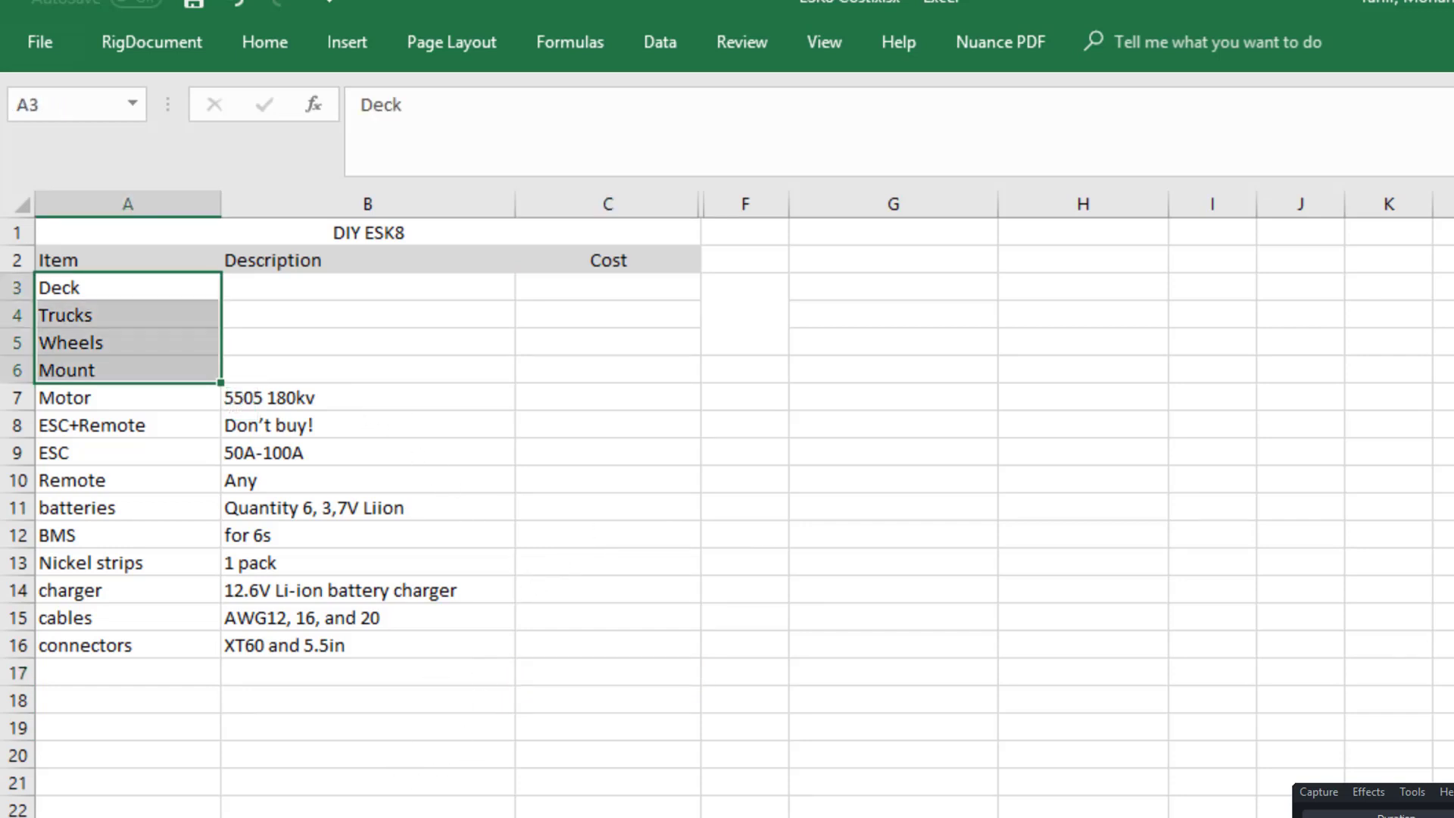
key("alt+Tab")
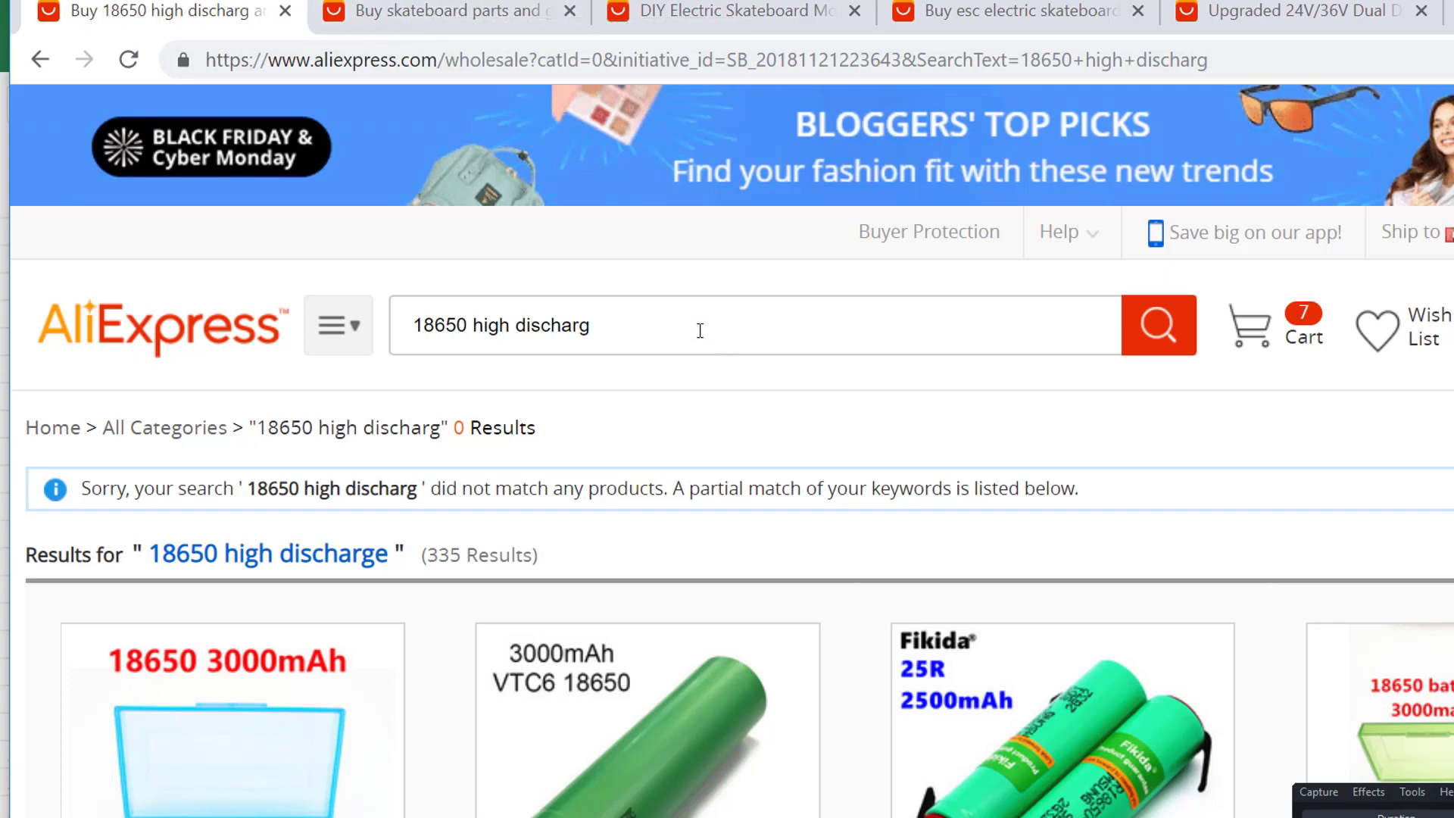
key("alt+Tab")
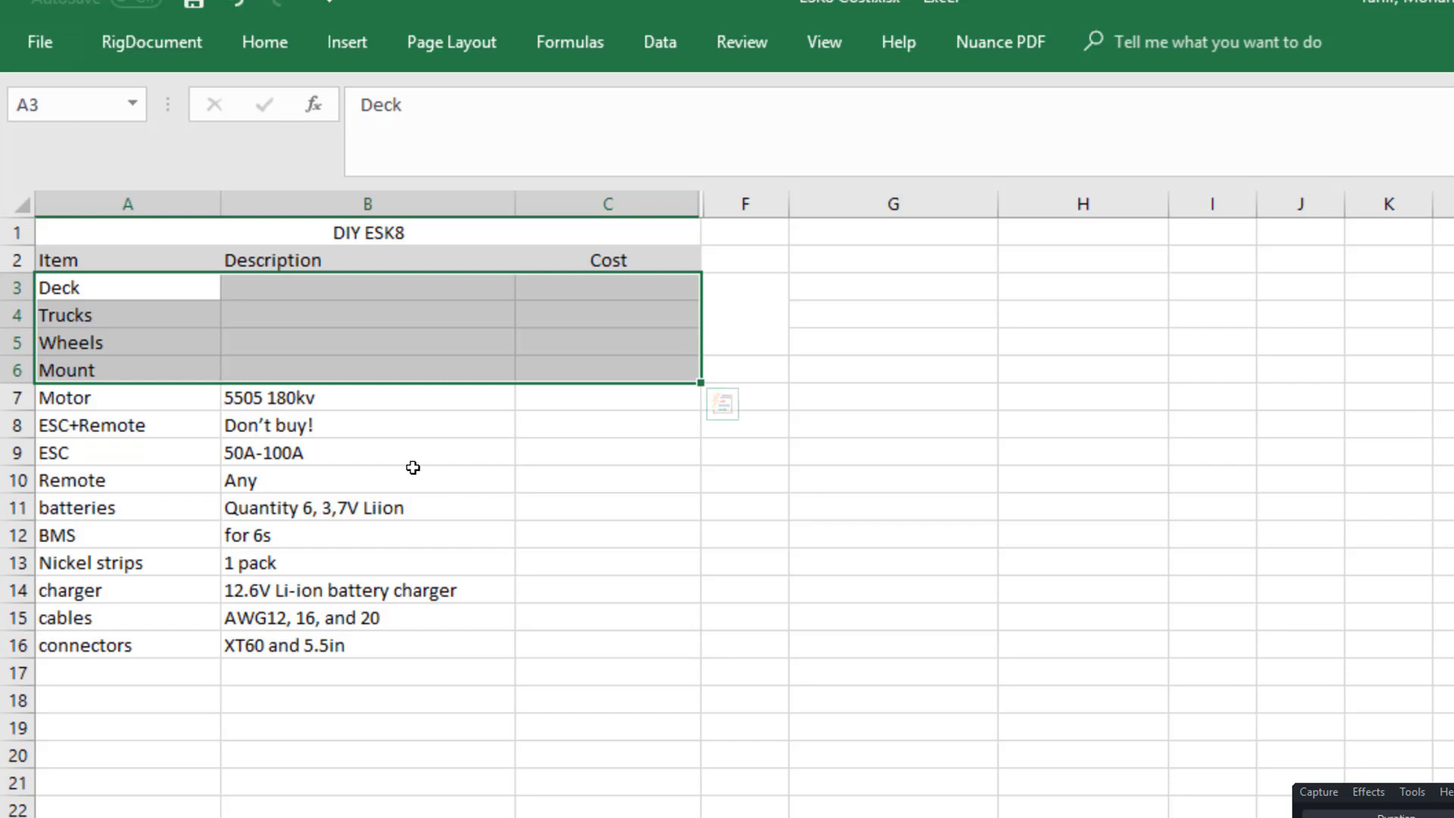
Undo the last change to drop the Mount row, then check the Deck to Wheels items.
left_click(500, 450)
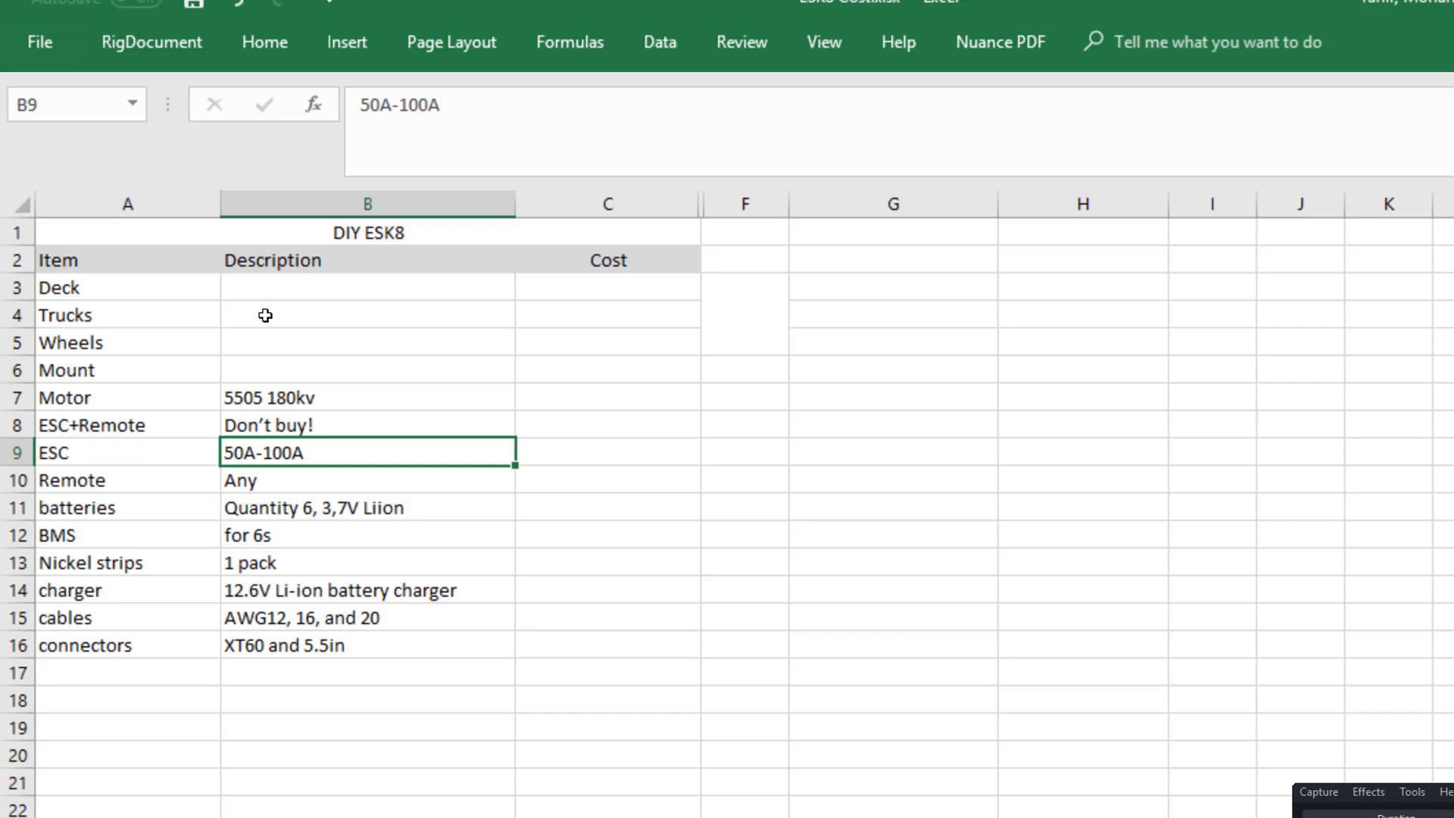
key("ctrl+z")
left_click_drag(104, 286, 234, 340)
left_click(120, 291)
key("Down")
key("Down")
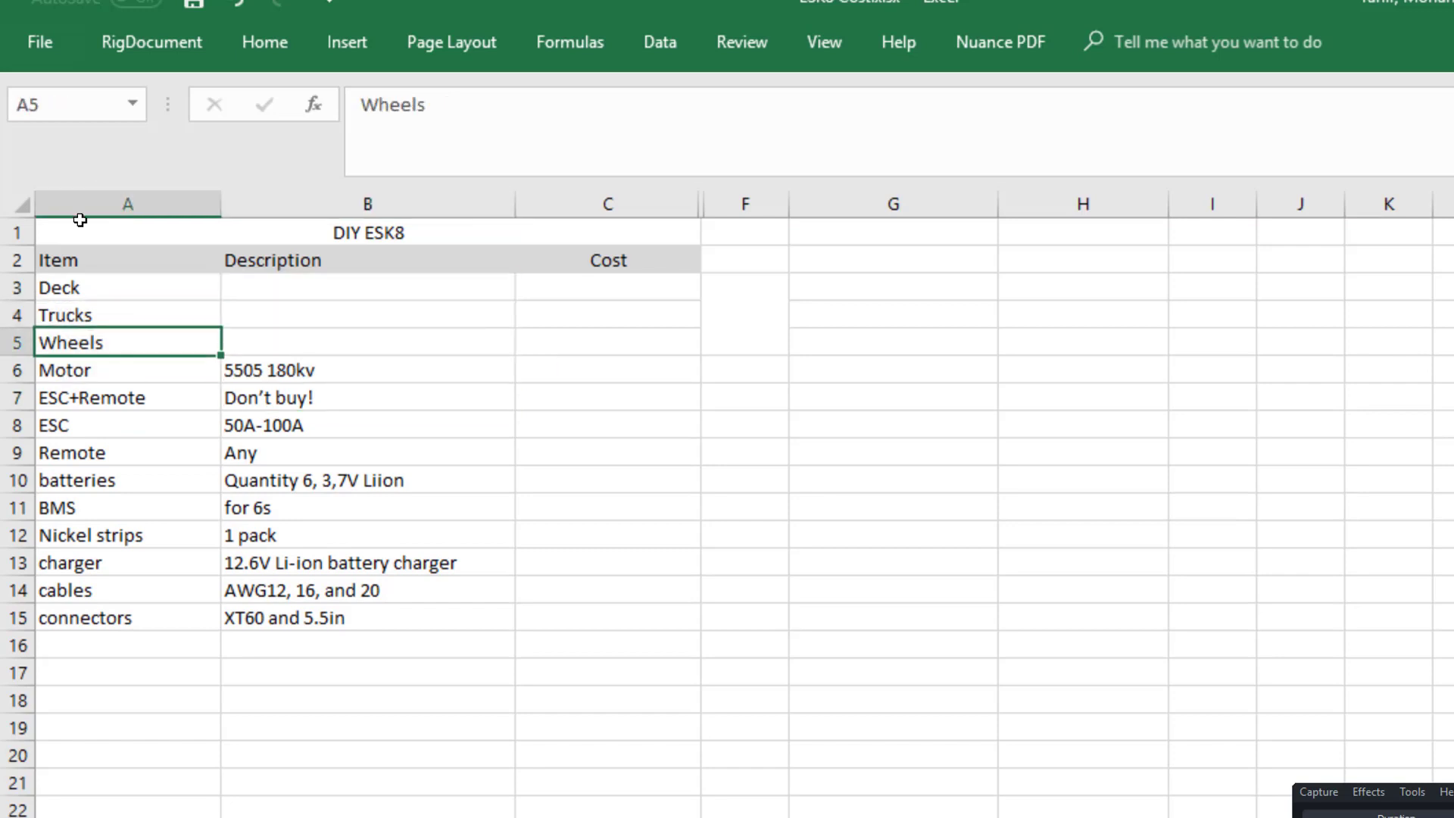
Show AliExpress's skateboard parts results zoomed out, browsing the $15.52 deck and $29.36 trucks-and-wheels listings.
key("alt+Tab")
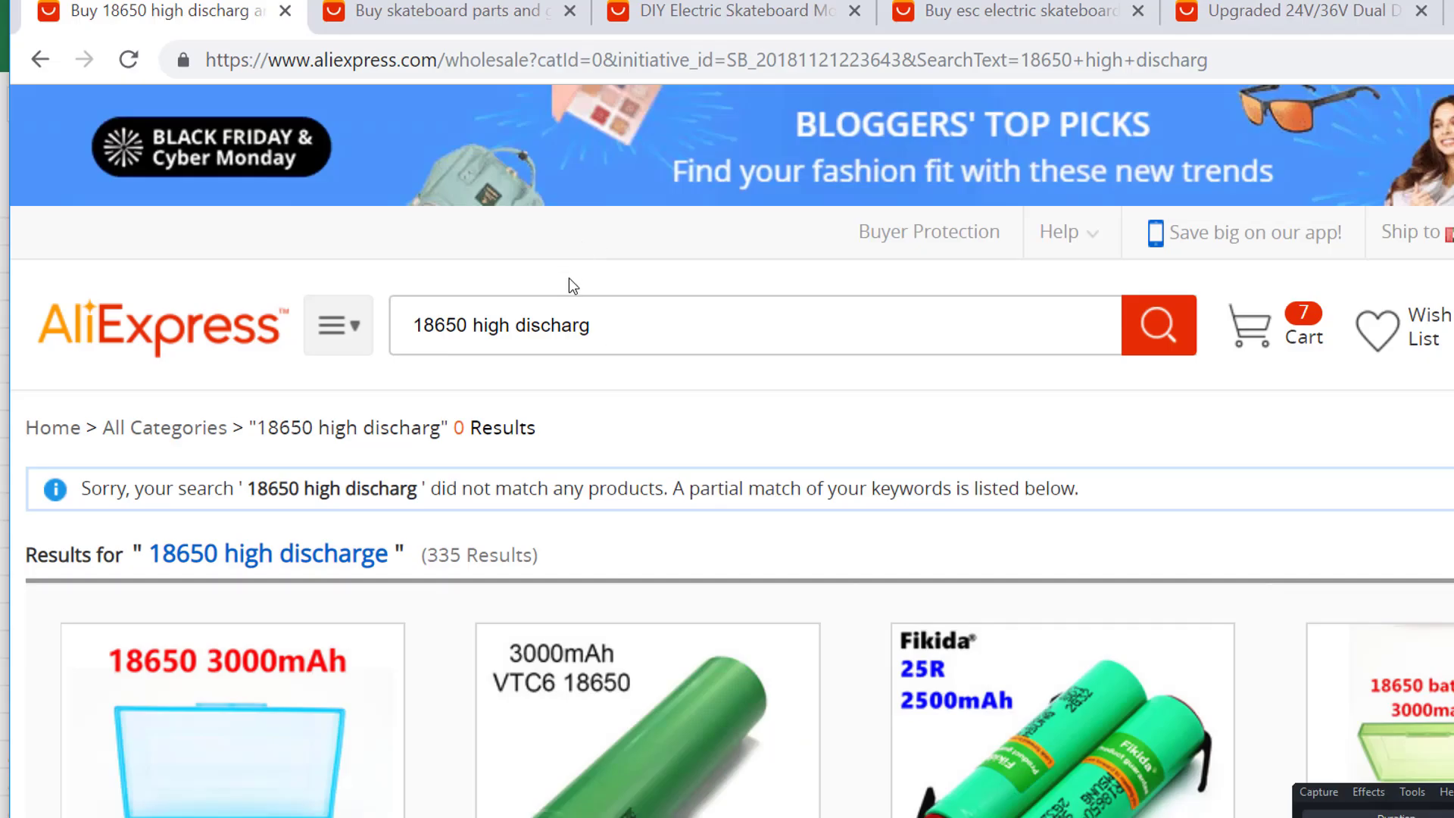
left_click(711, 15)
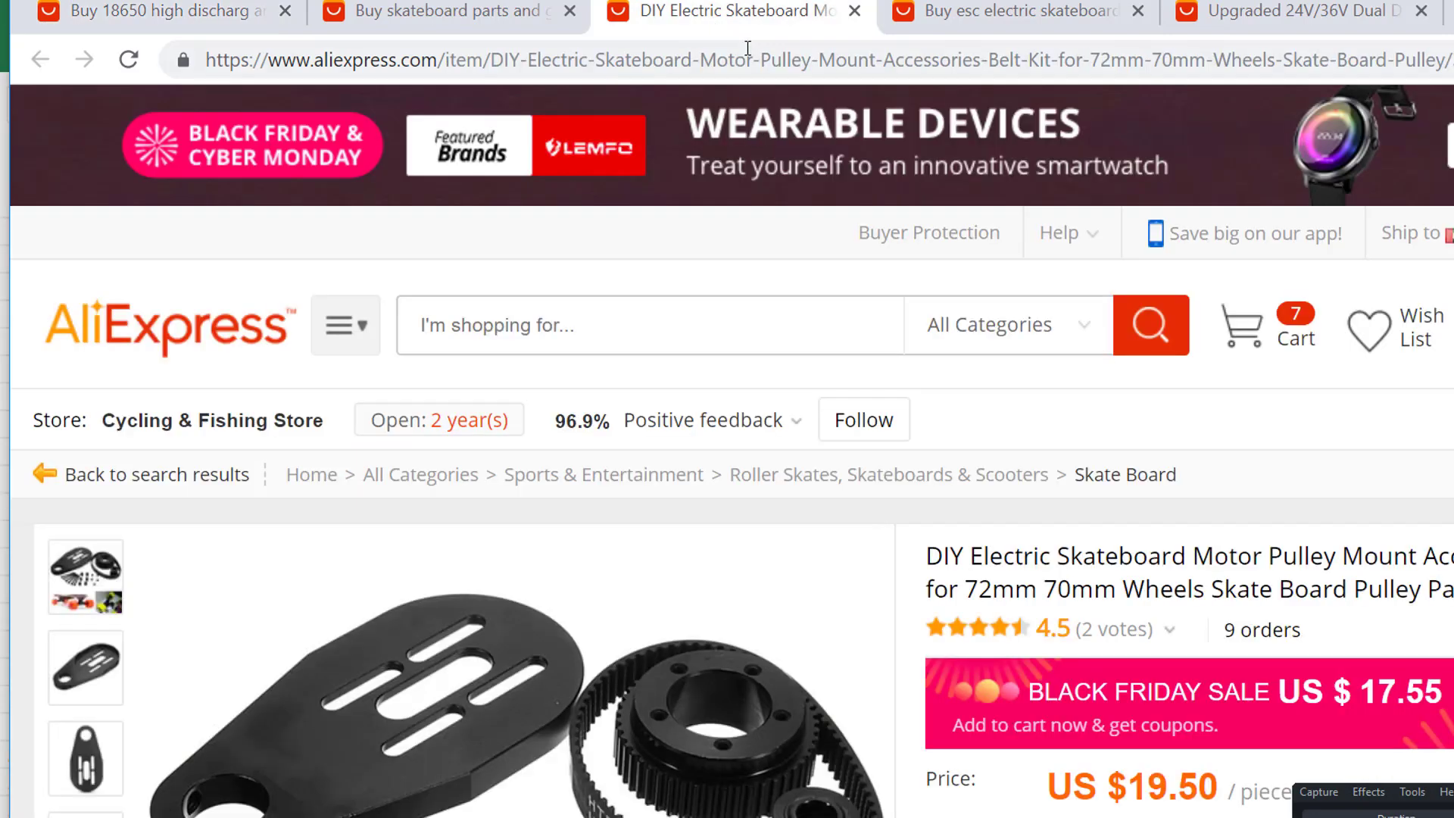
left_click(477, 14)
scroll(682, 340, "down", 12)
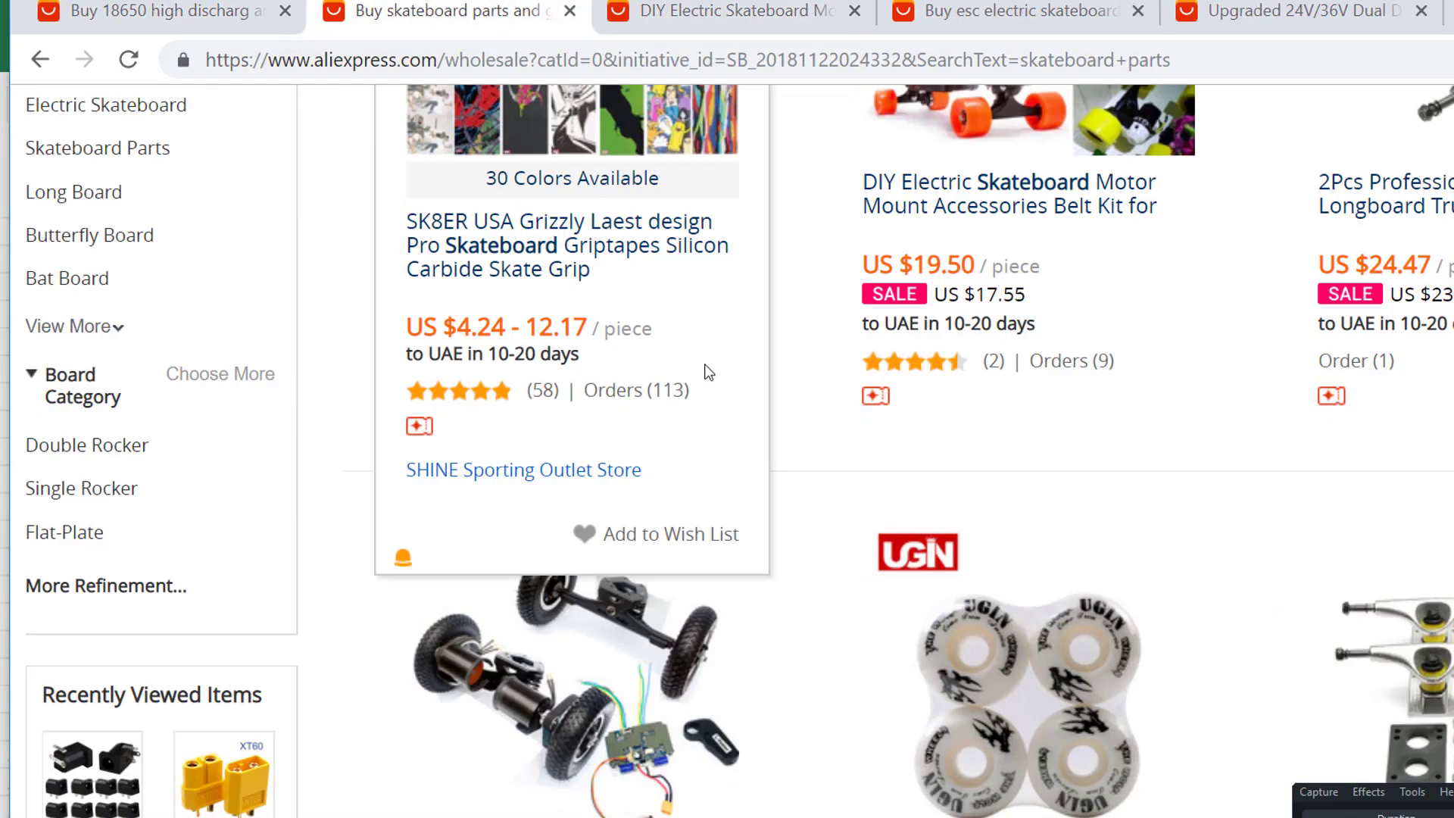
key("ctrl+minus")
key("ctrl+minus")
scroll(974, 448, "up", 10)
scroll(896, 530, "down", 9)
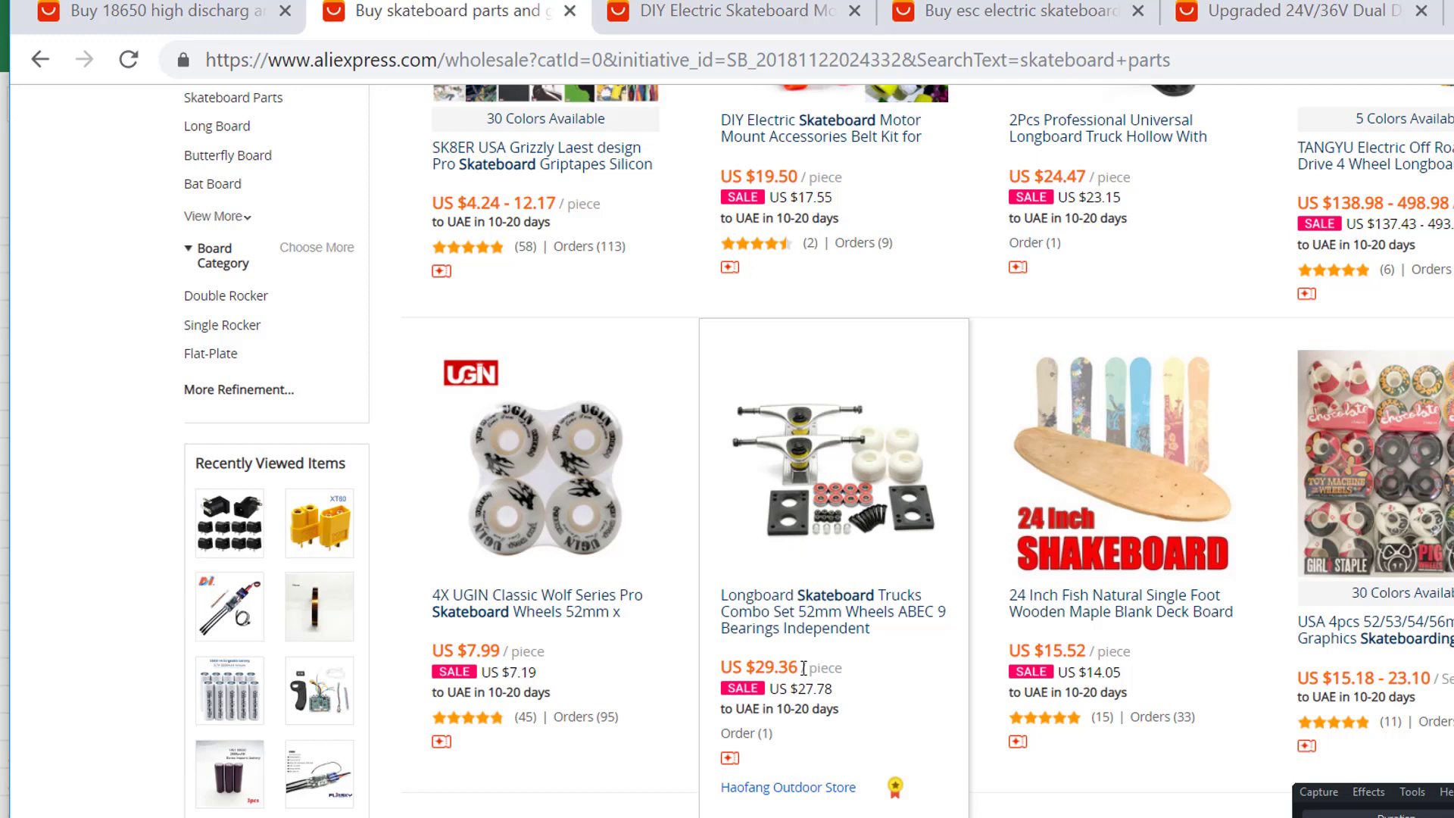
scroll(803, 669, "down", 3)
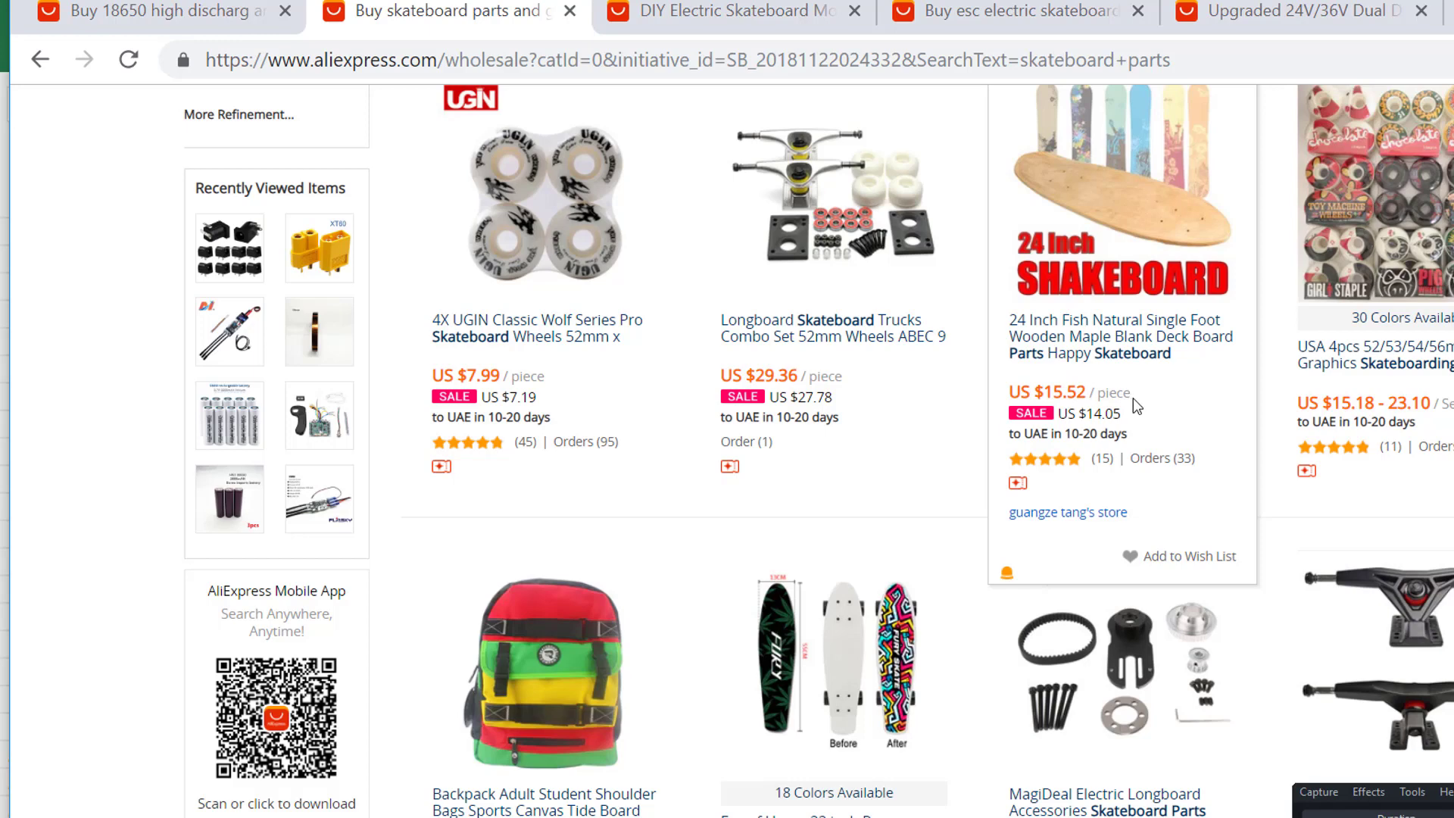
Enter $15 for the trucks and correct the wheels cost from $19 to $10.
key("alt+Tab")
type("$15")
key("Return")
type("$19")
key("Left")
key("Left")
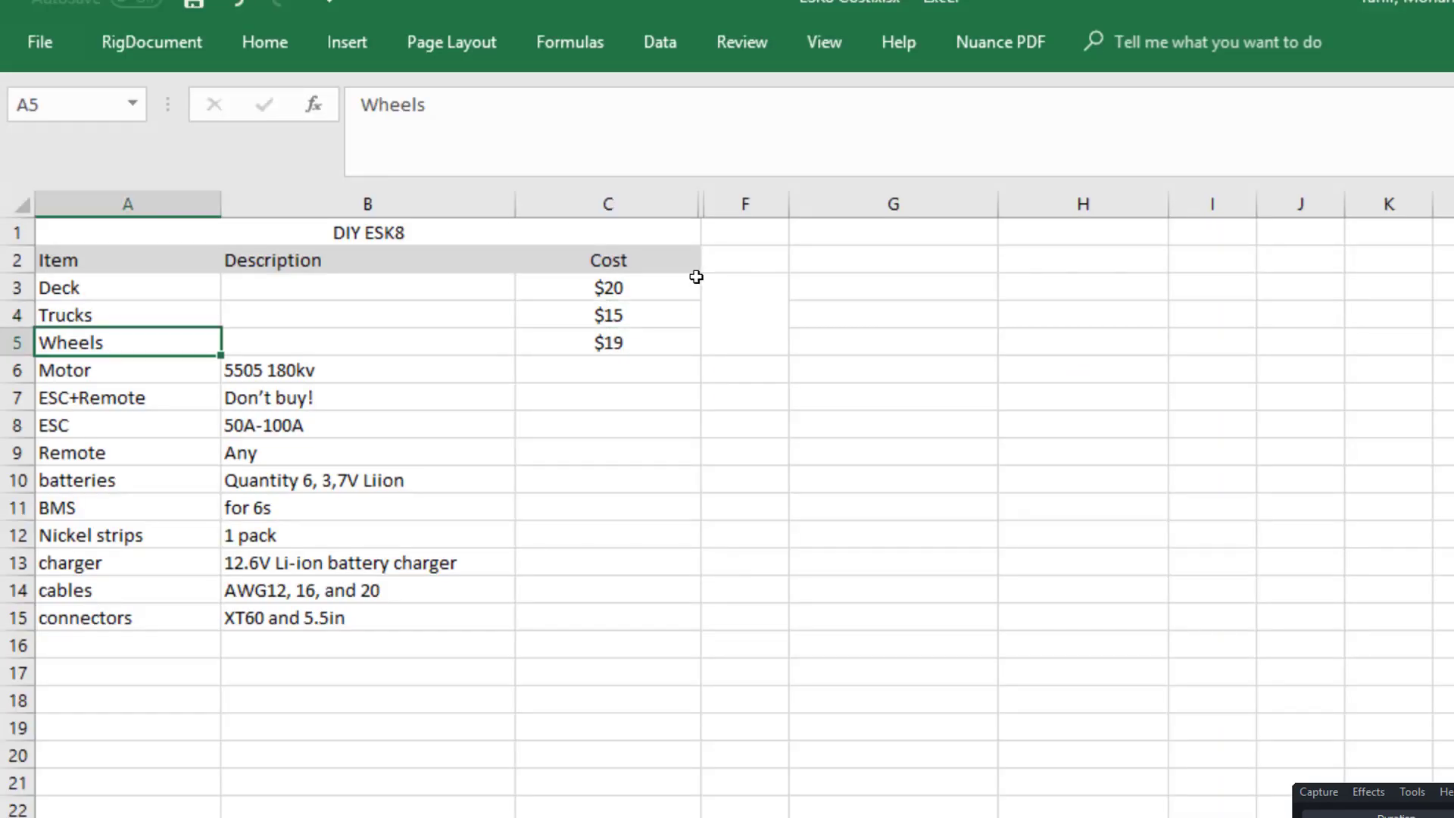
left_click(649, 335)
type("10")
key("Return")
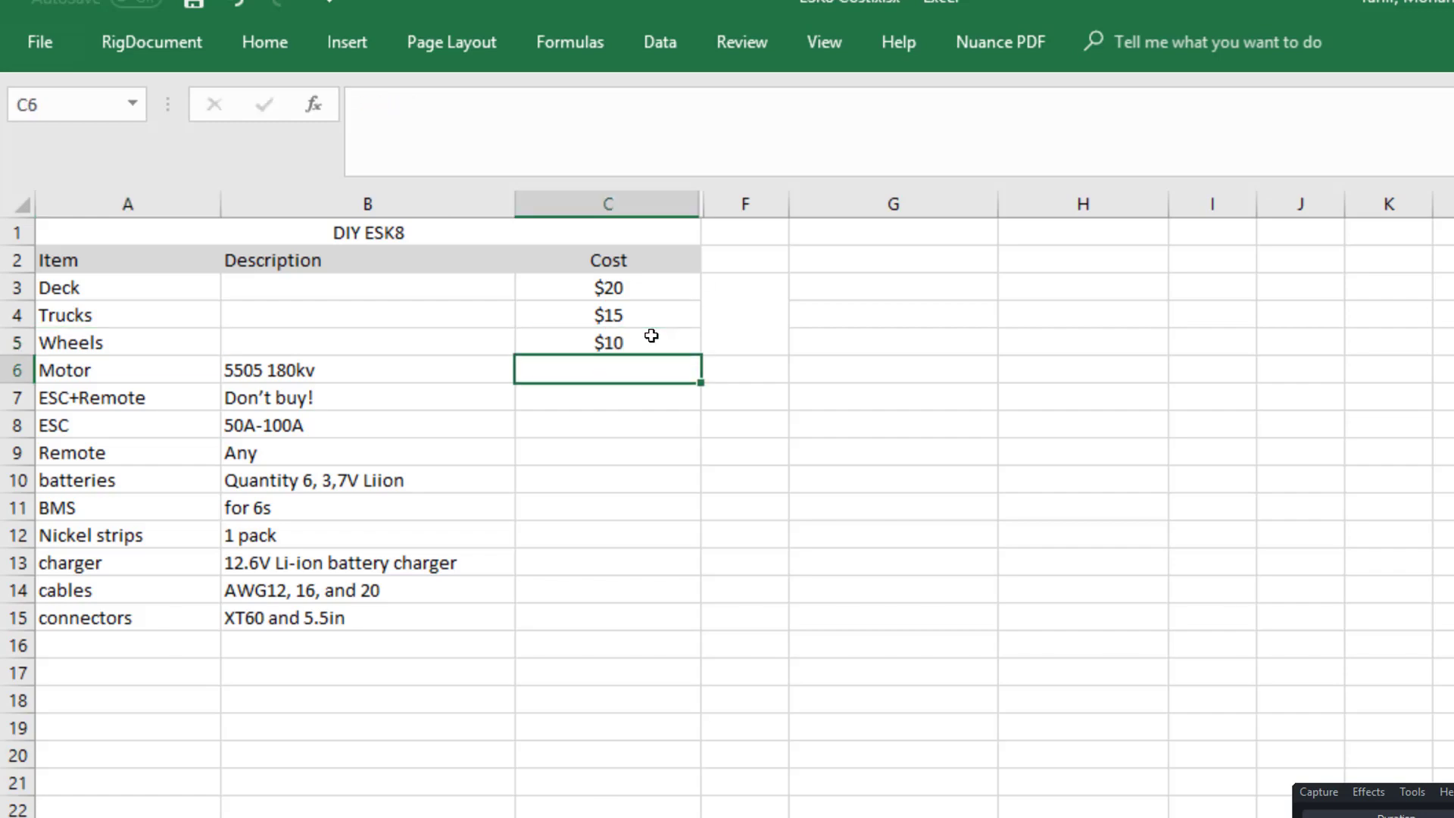
Compare against the AliExpress order list and select the Deck, Trucks and Wheels rows.
key("alt+Tab")
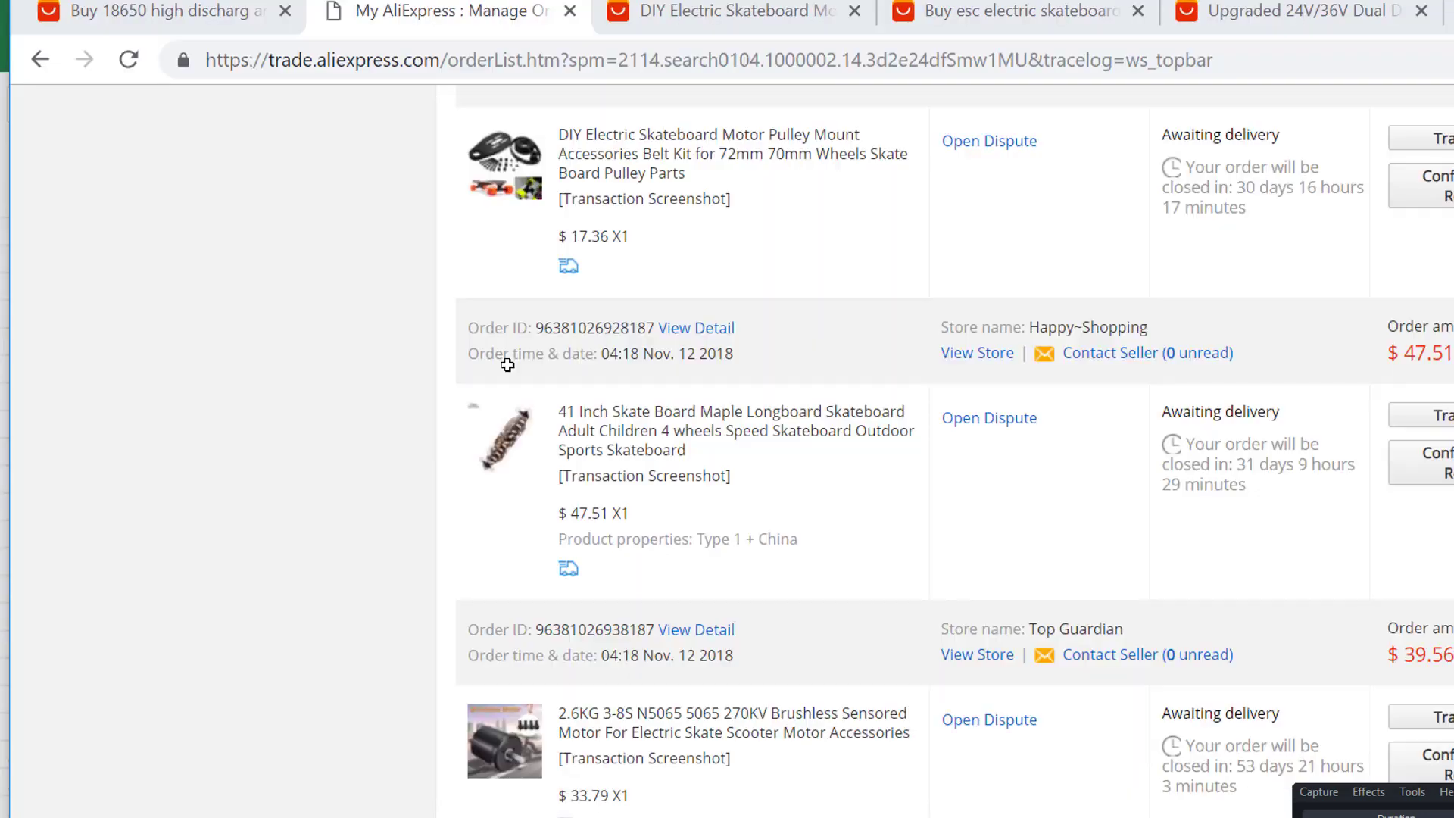
key("alt+Tab")
left_click_drag(113, 288, 606, 342)
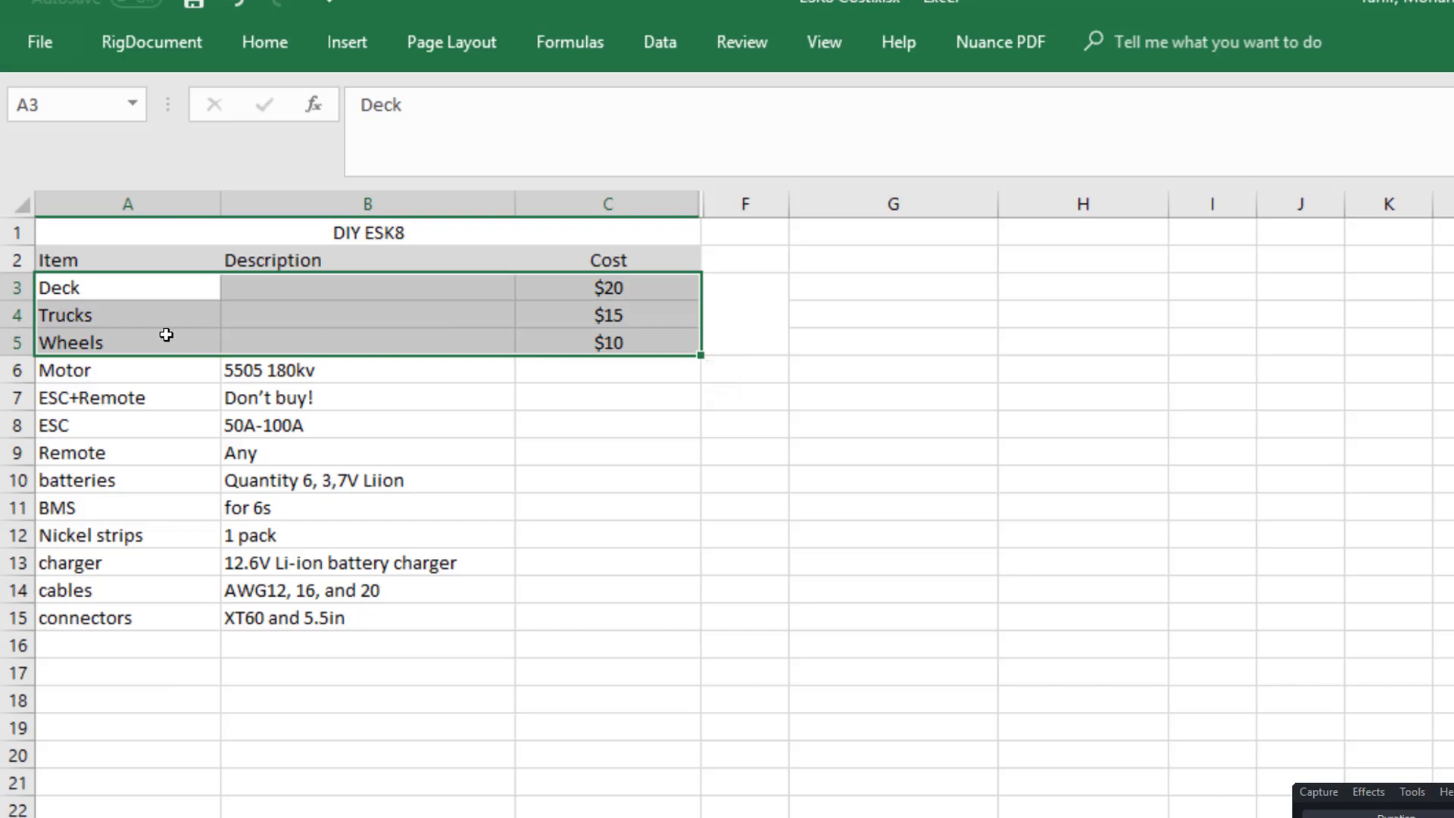
key("alt+Tab")
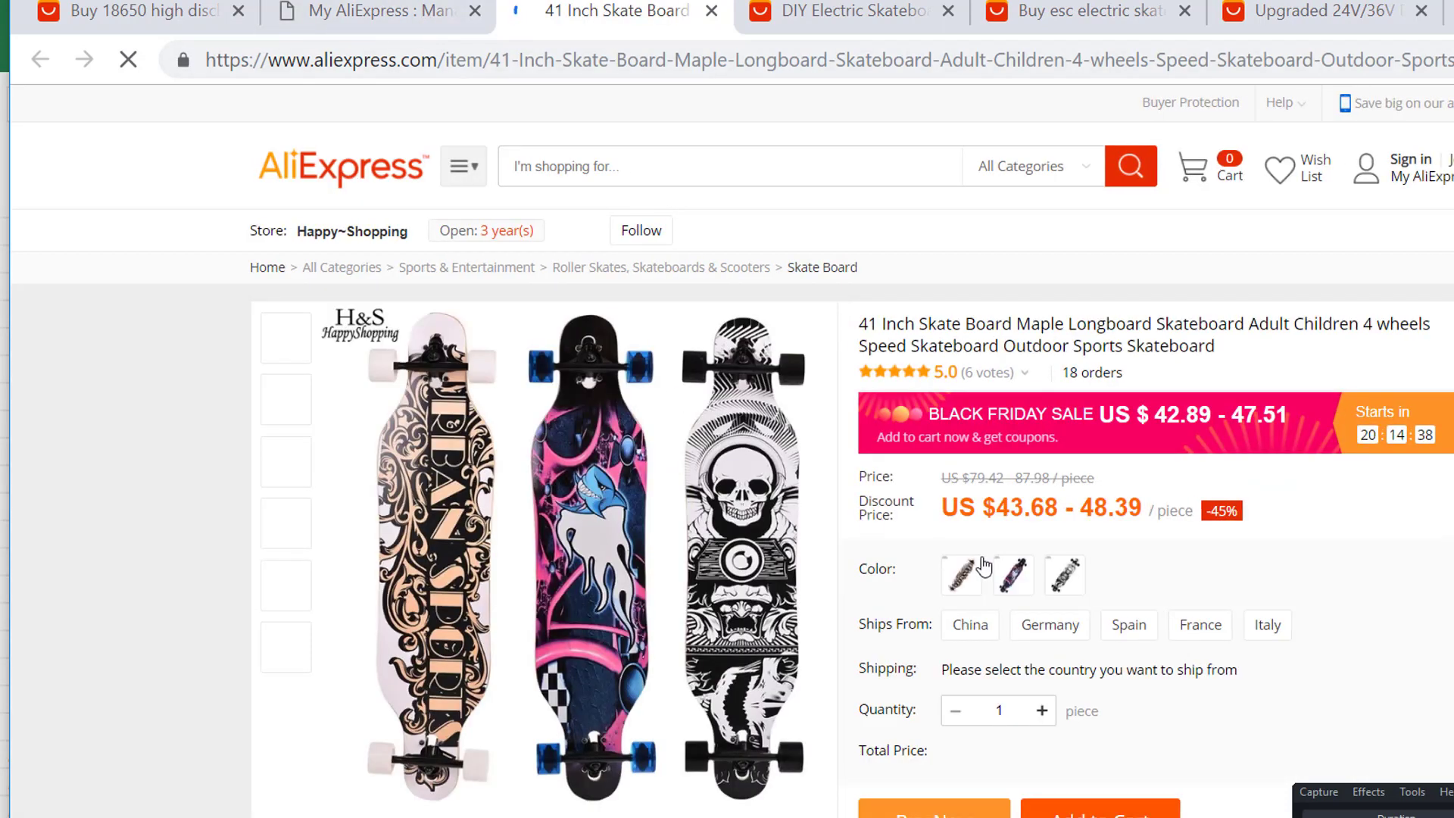
scroll(590, 541, "down", 3)
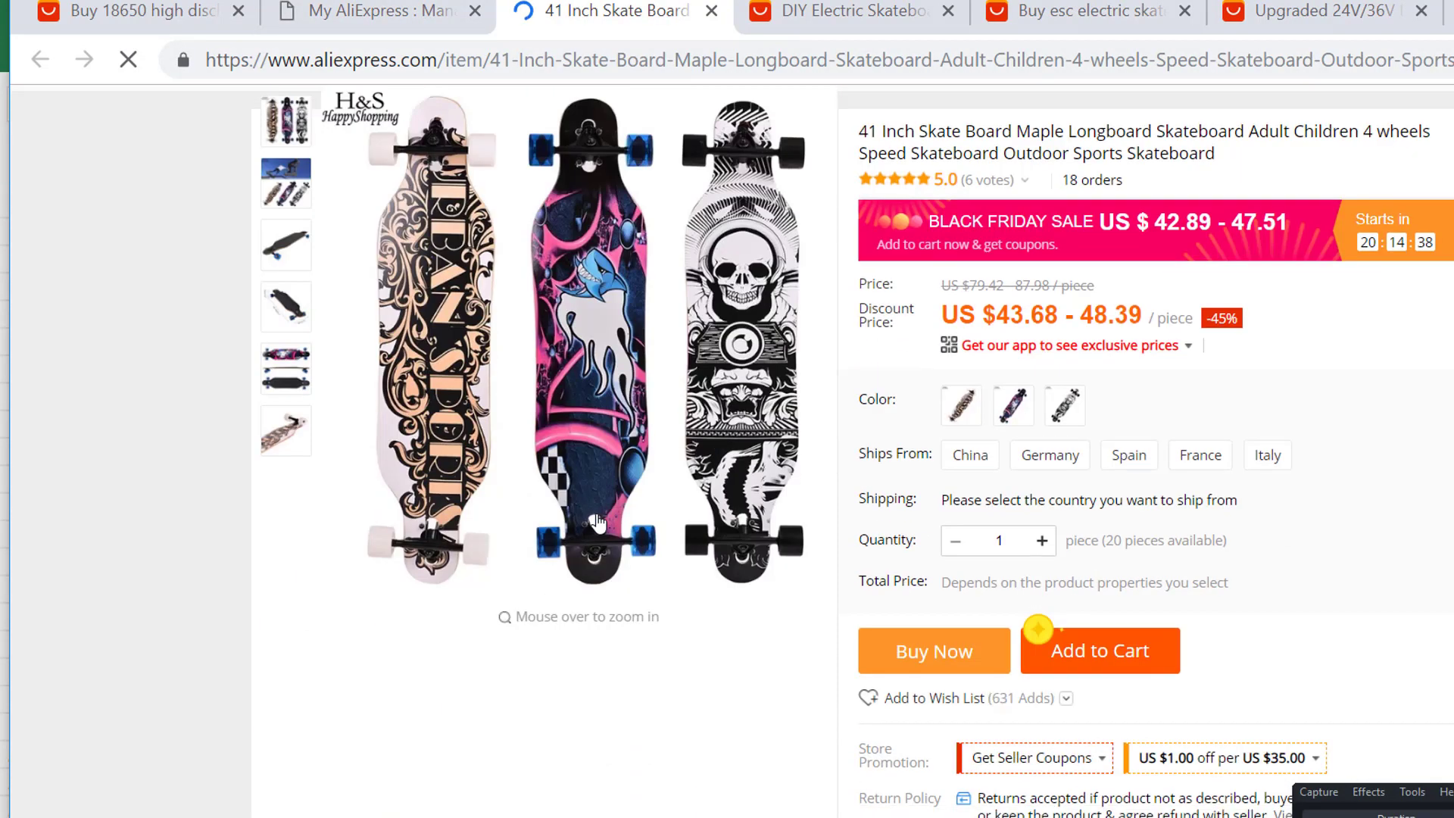
scroll(587, 555, "up", 4)
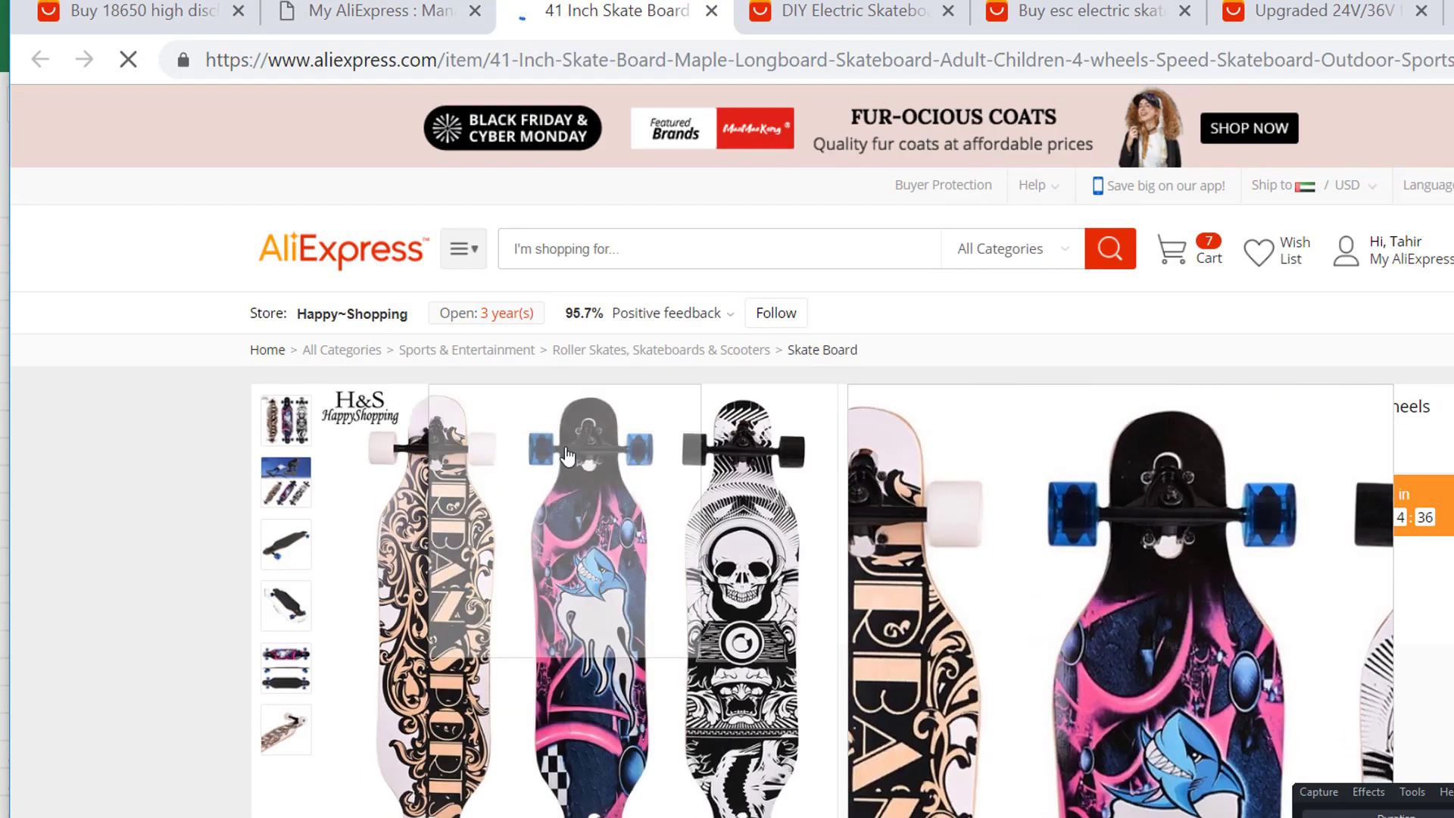
scroll(1166, 477, "down", 4)
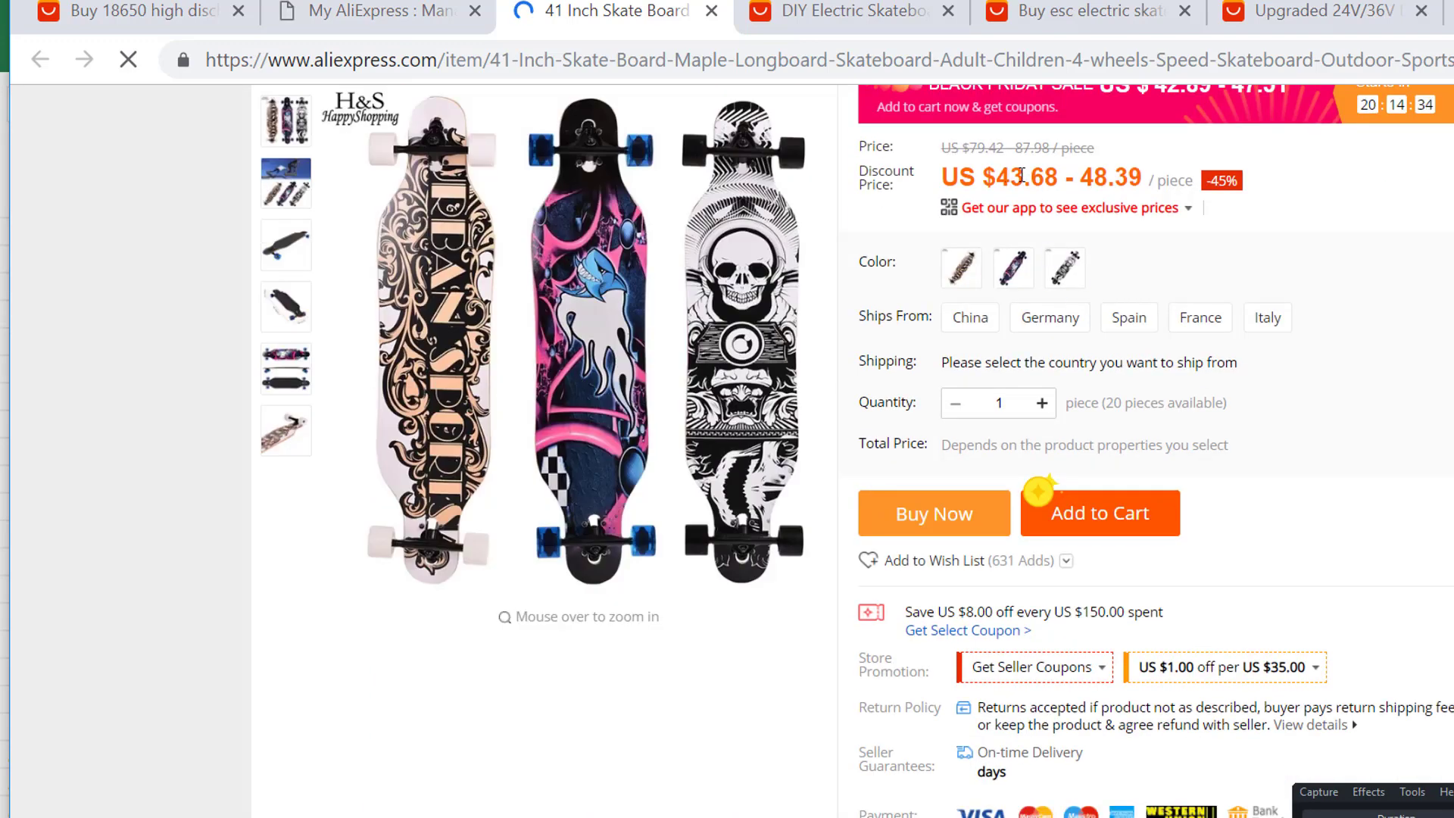
left_click_drag(1009, 176, 1147, 182)
left_click(1274, 197)
scroll(953, 478, "up", 4)
Insert a row above Motor with the item Skateboard and a cost of 45.
key("alt+Tab")
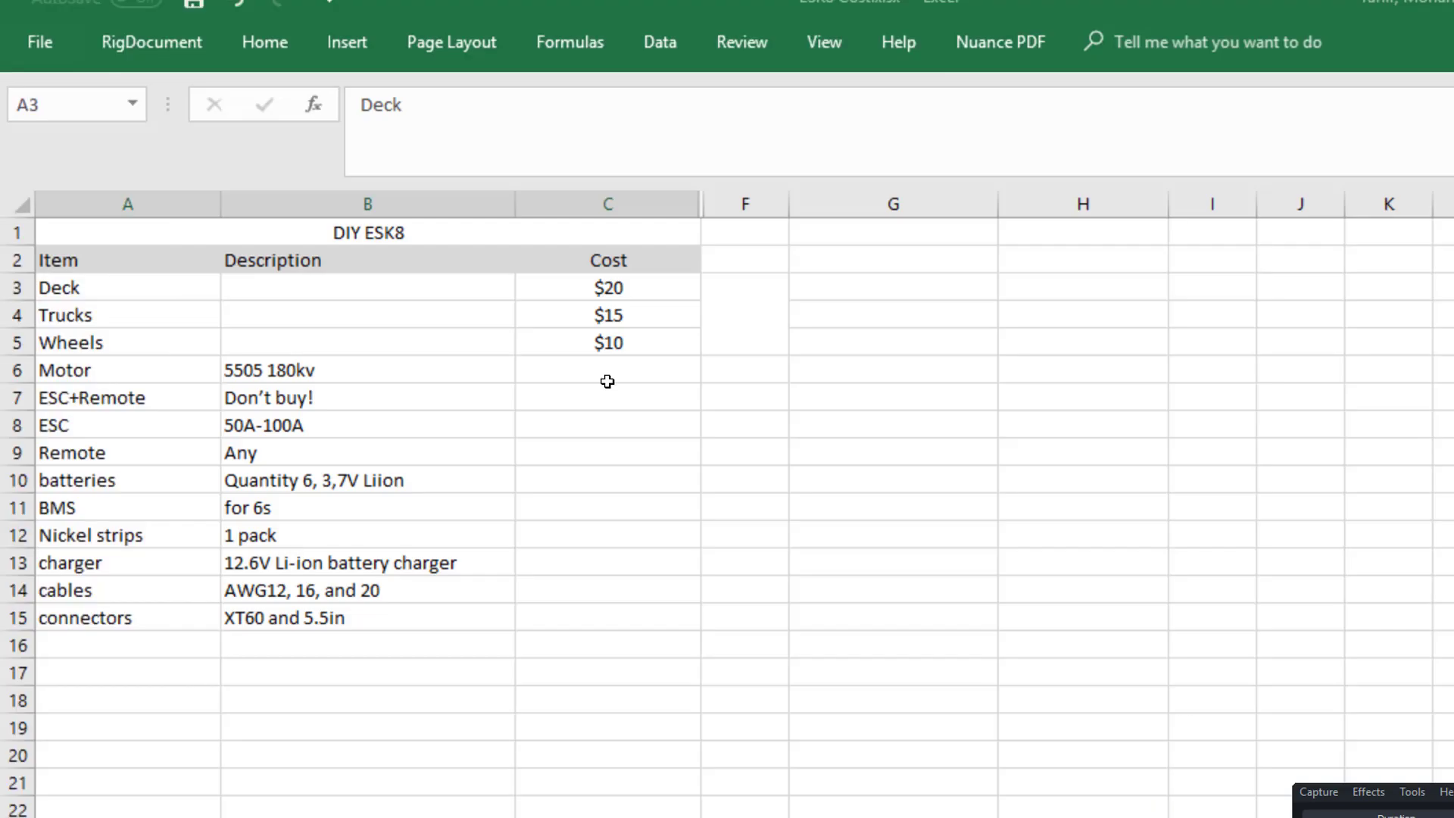
left_click(426, 361)
left_click(16, 370)
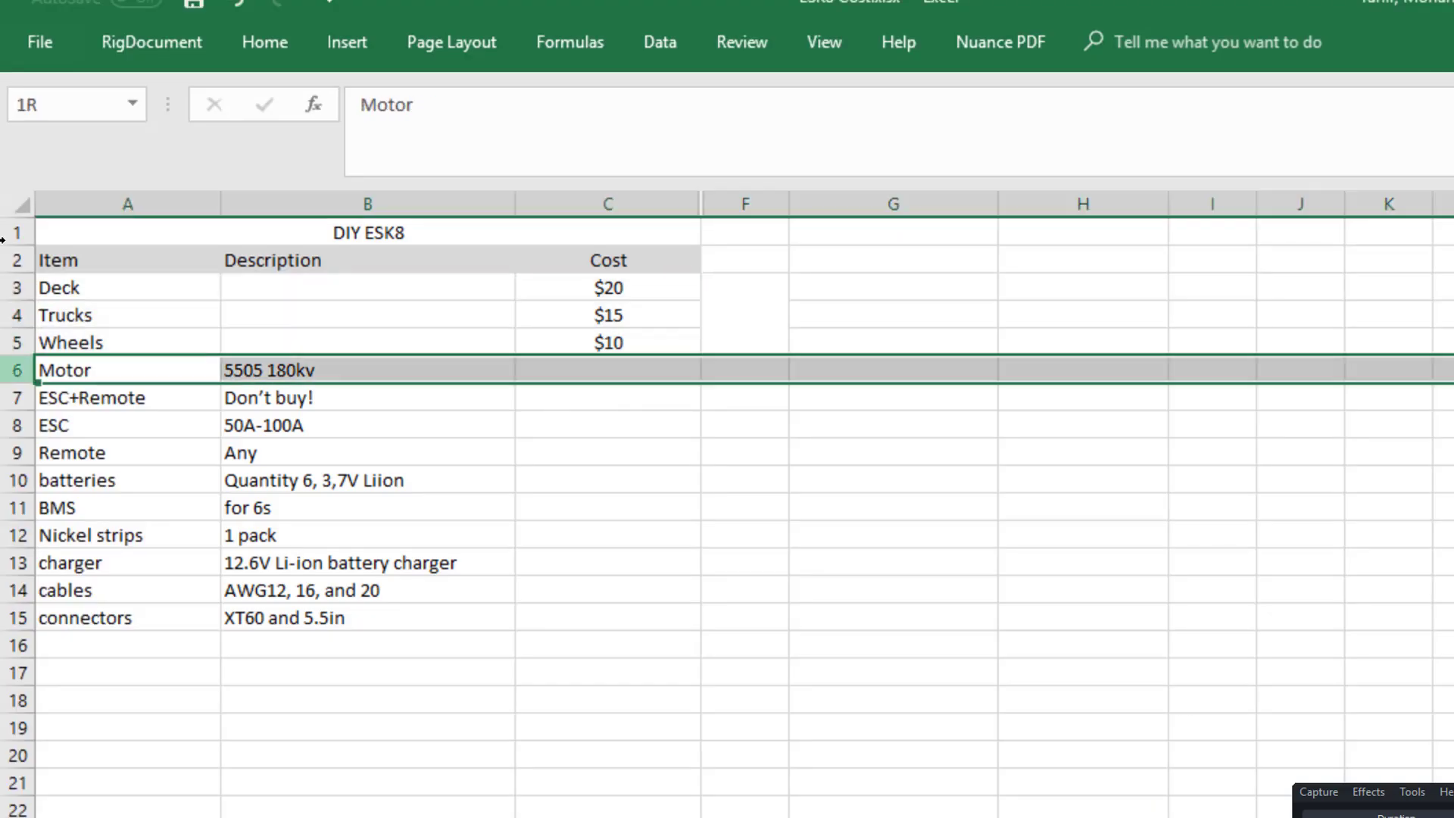
right_click(16, 373)
left_click(97, 564)
left_click(113, 366)
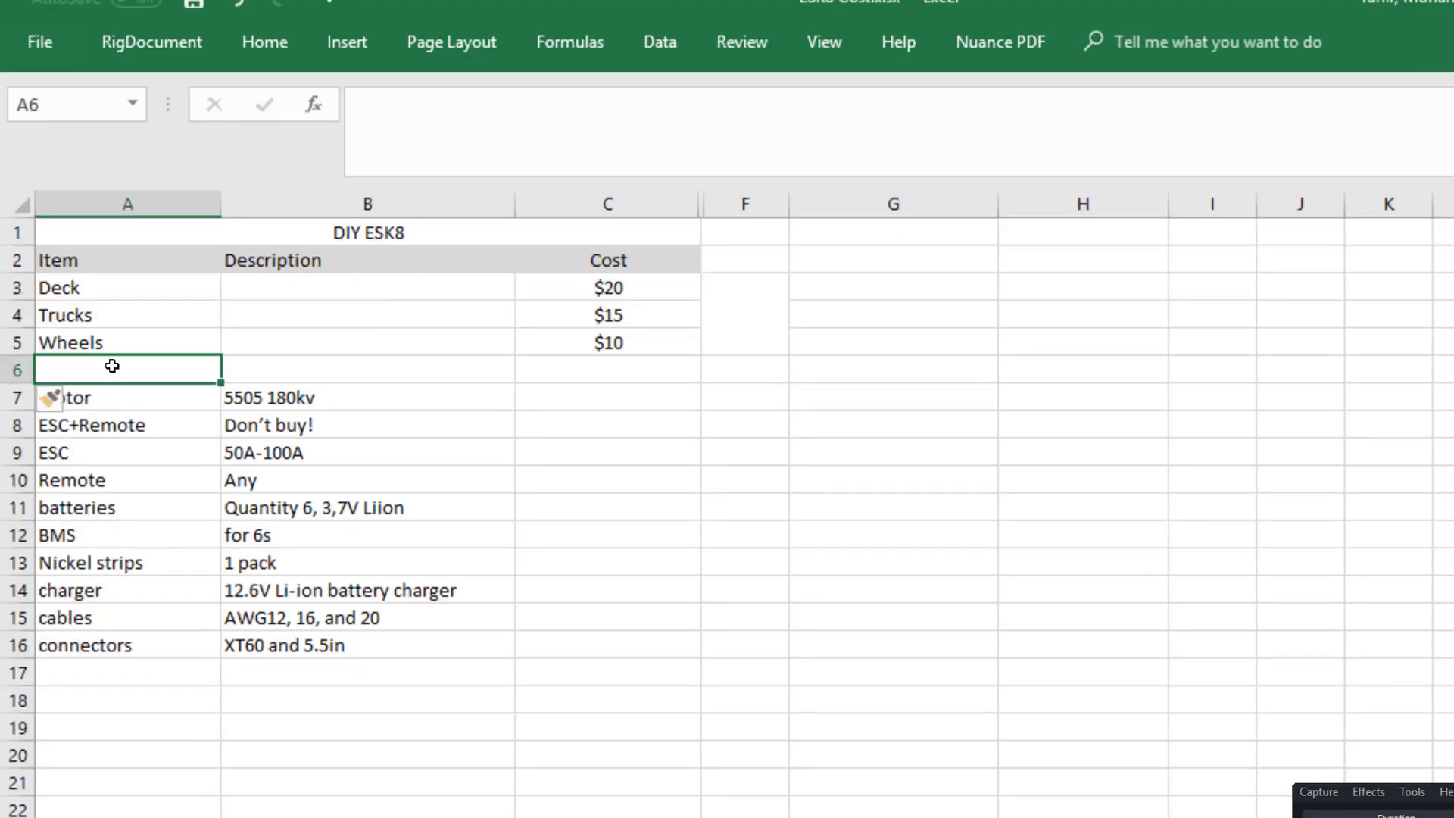
type("Skateboard")
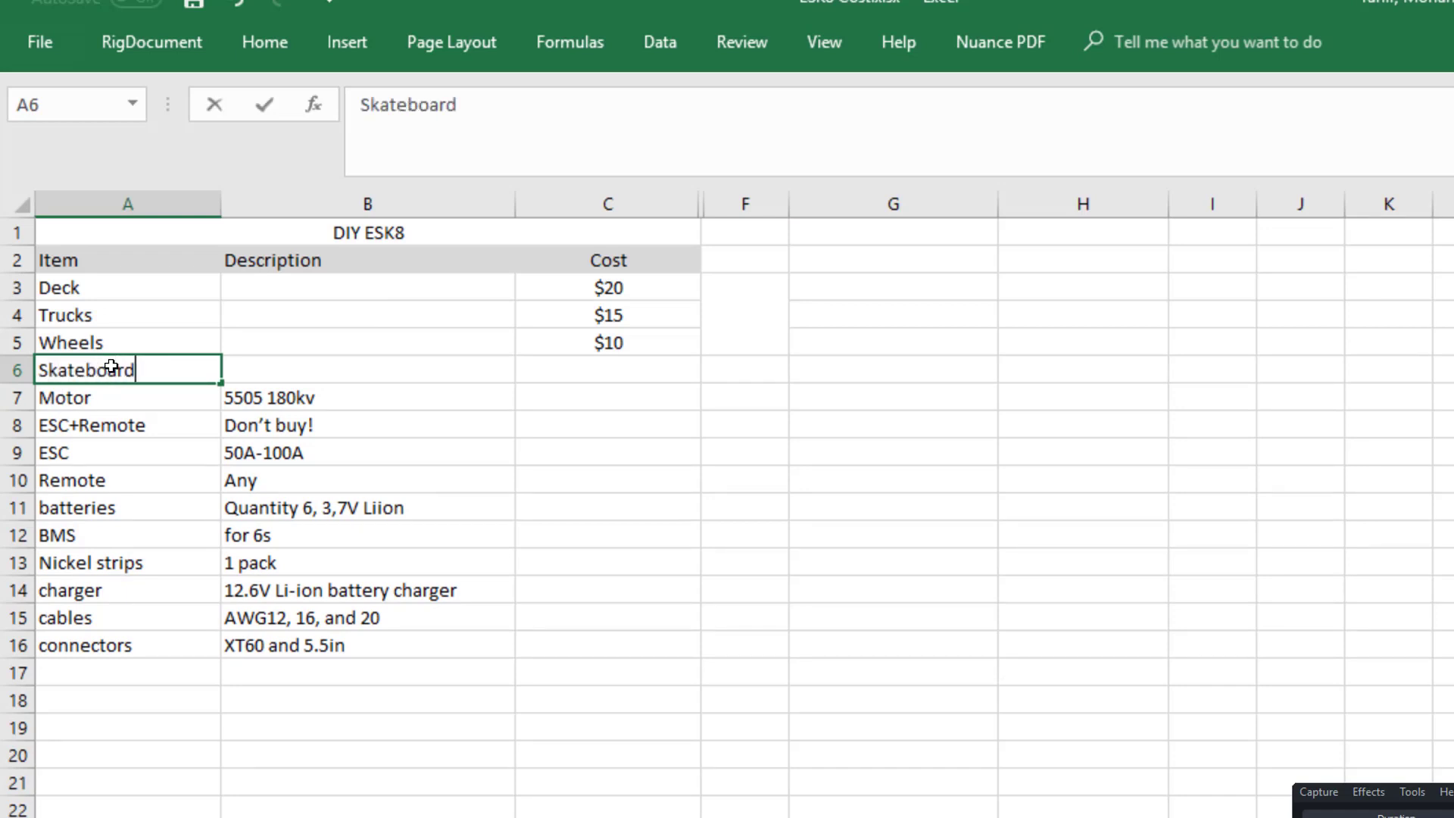
key("Tab")
key("Tab")
type("45")
key("Return")
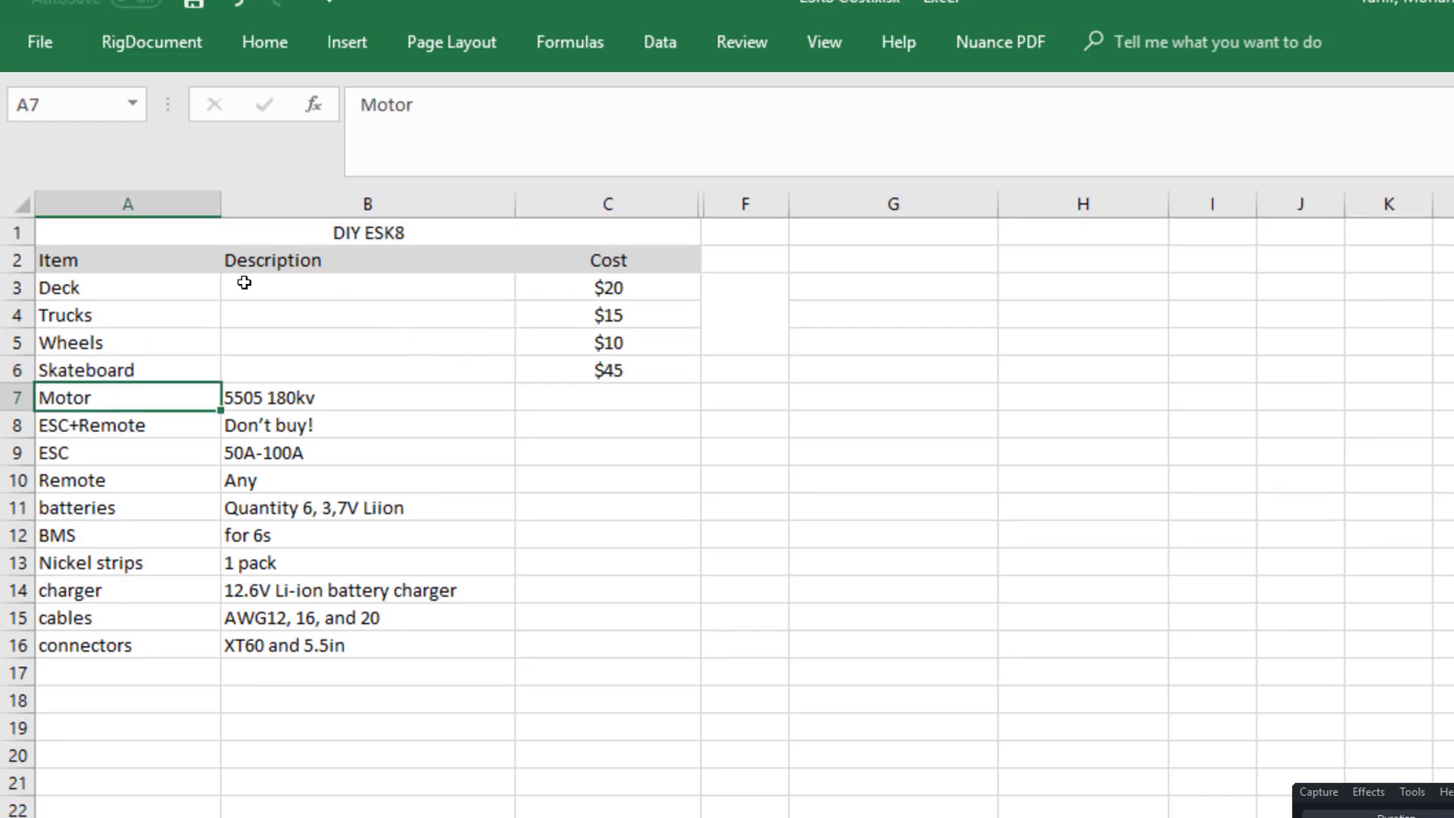
Move the Deck, Trucks and Wheels costs from C3:C5 over to column F.
left_click(186, 288)
left_click_drag(187, 288, 609, 343)
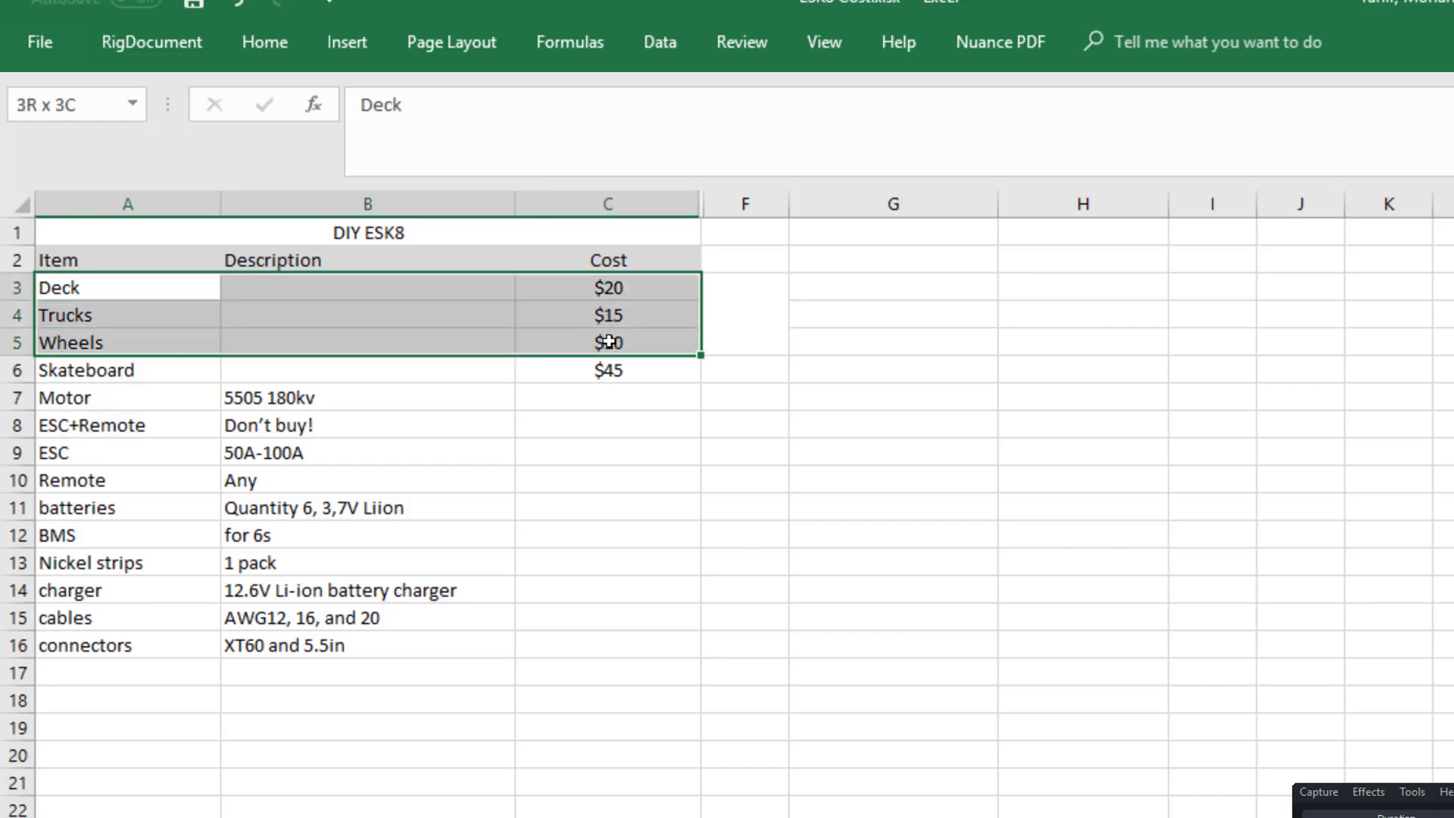
left_click_drag(608, 288, 609, 342)
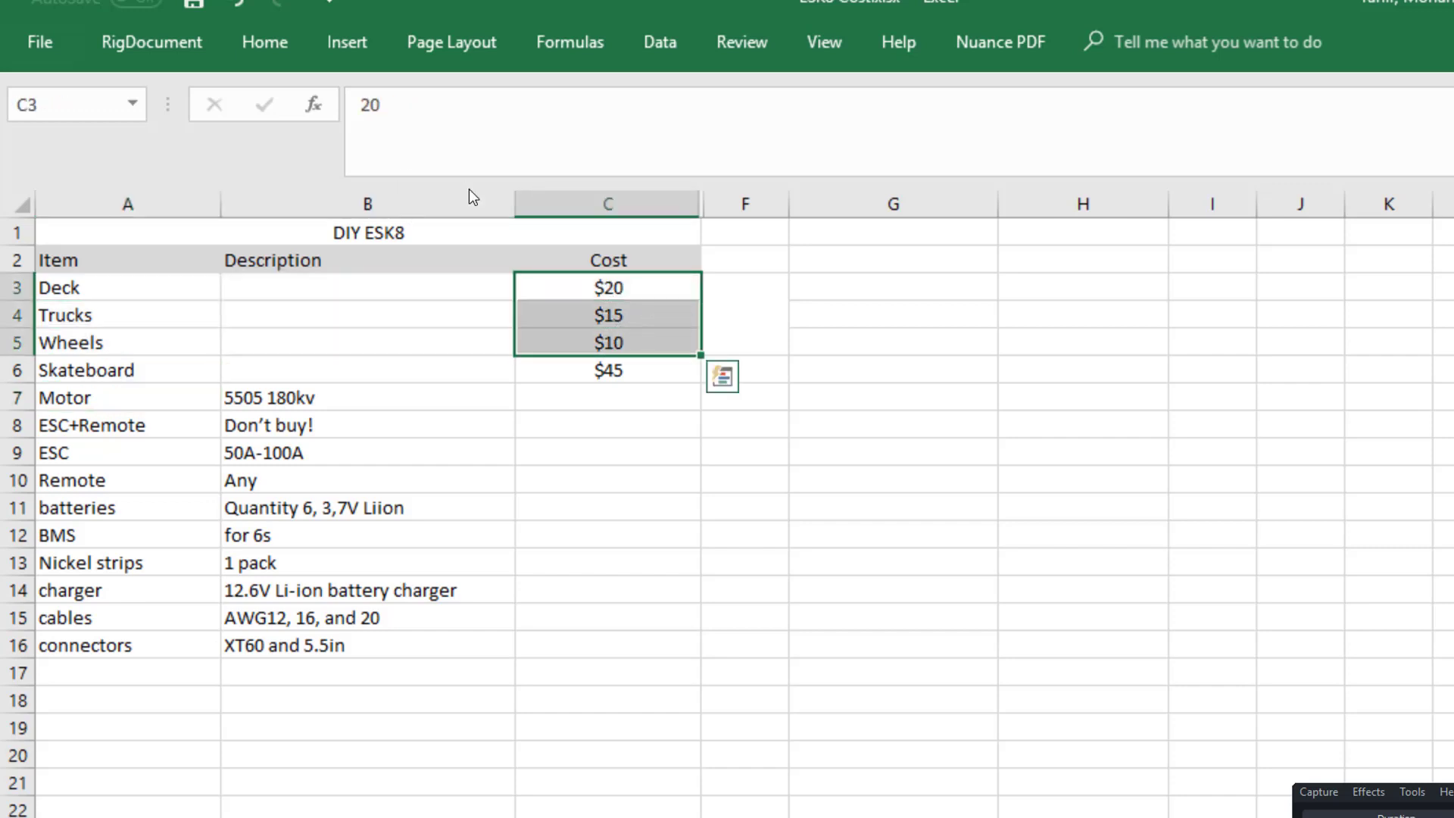
left_click_drag(703, 294, 744, 288)
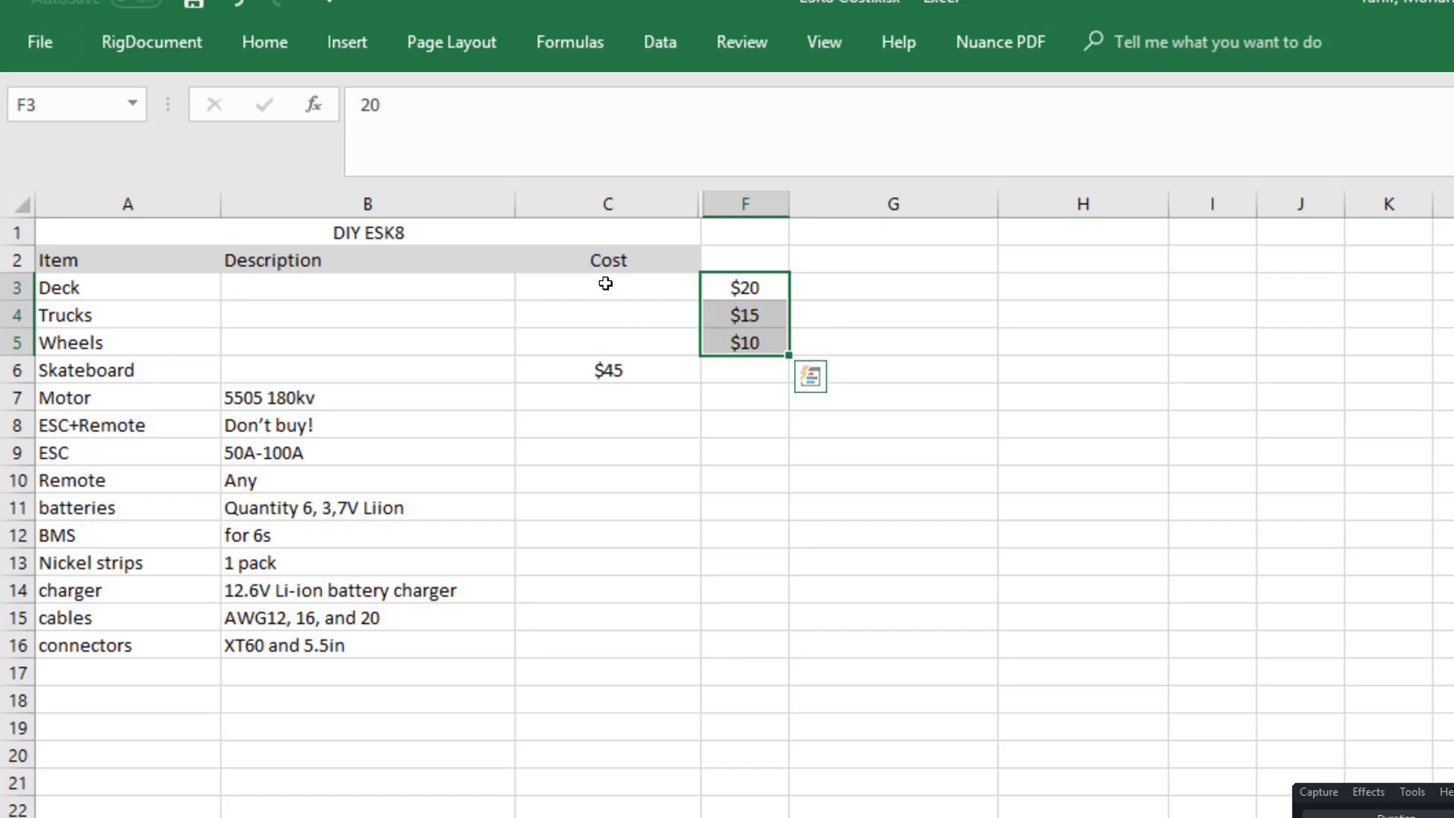
left_click(617, 202)
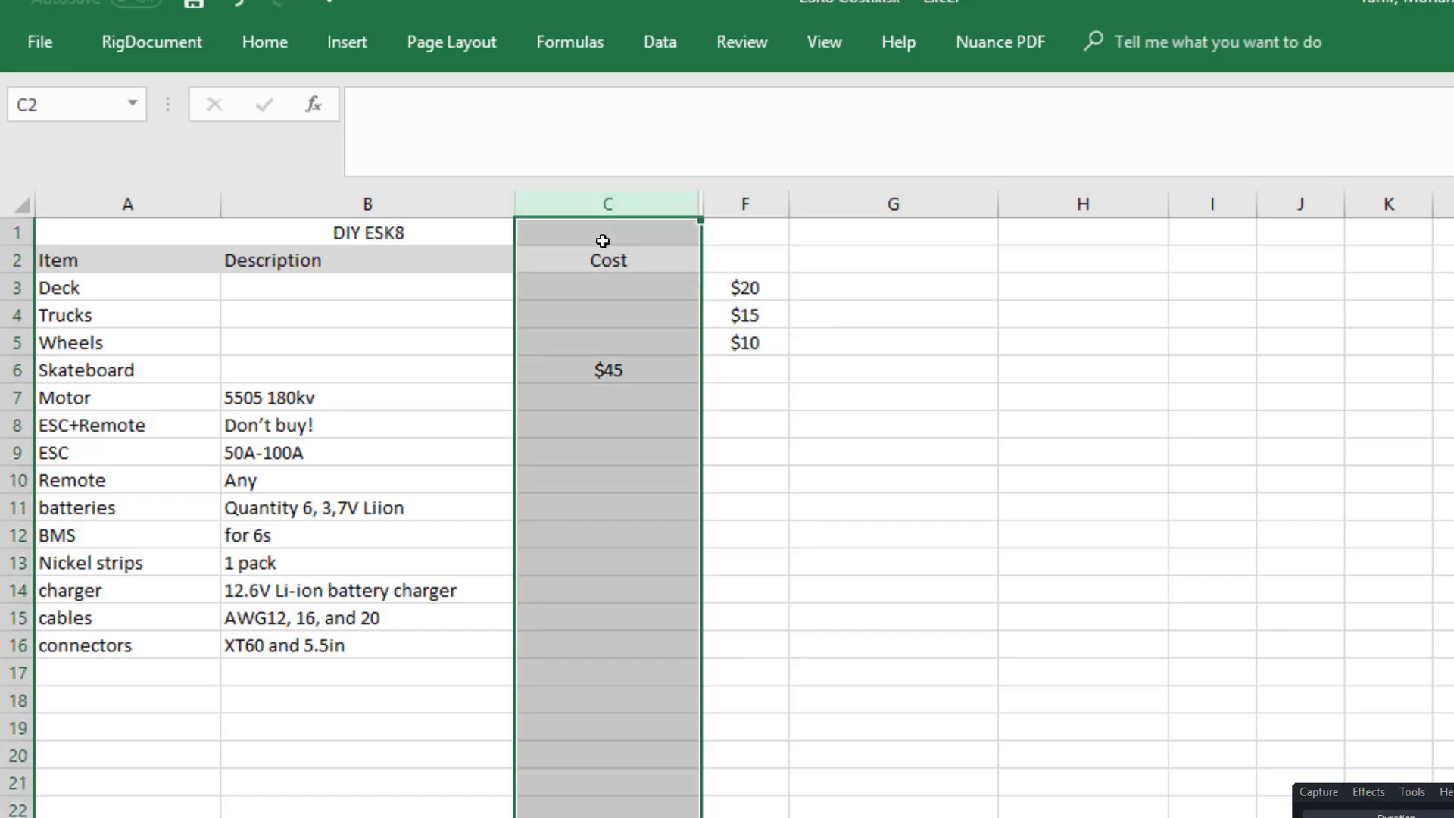
left_click_drag(602, 242, 616, 416)
left_click(609, 452)
key("Up")
key("Up")
left_click_drag(114, 288, 594, 373)
left_click_drag(76, 397, 583, 645)
Close the 41 Inch skateboard listing and check the motor's discounted $35.95 price.
left_click_drag(146, 399, 606, 394)
key("alt+Tab")
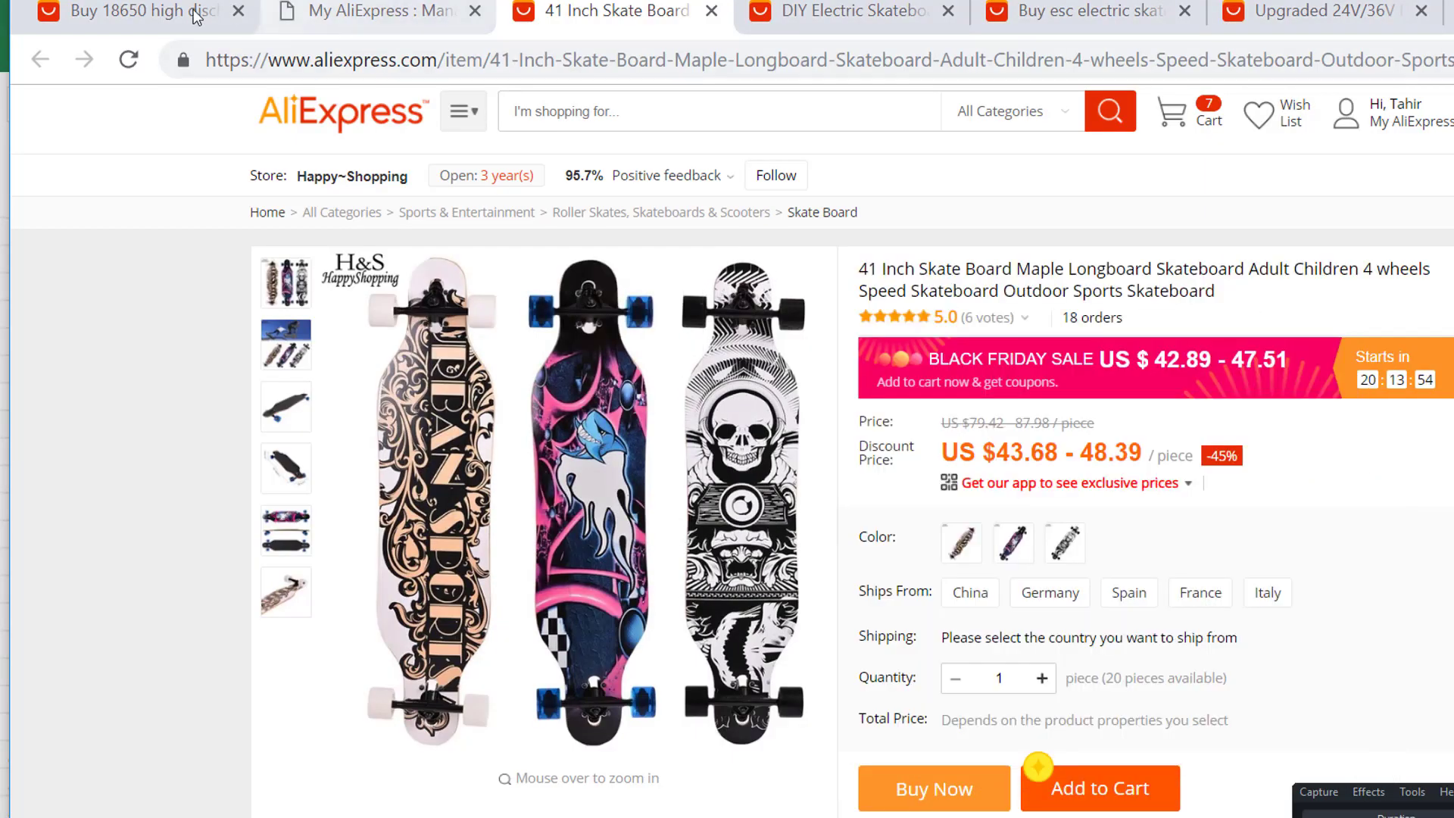
left_click(712, 12)
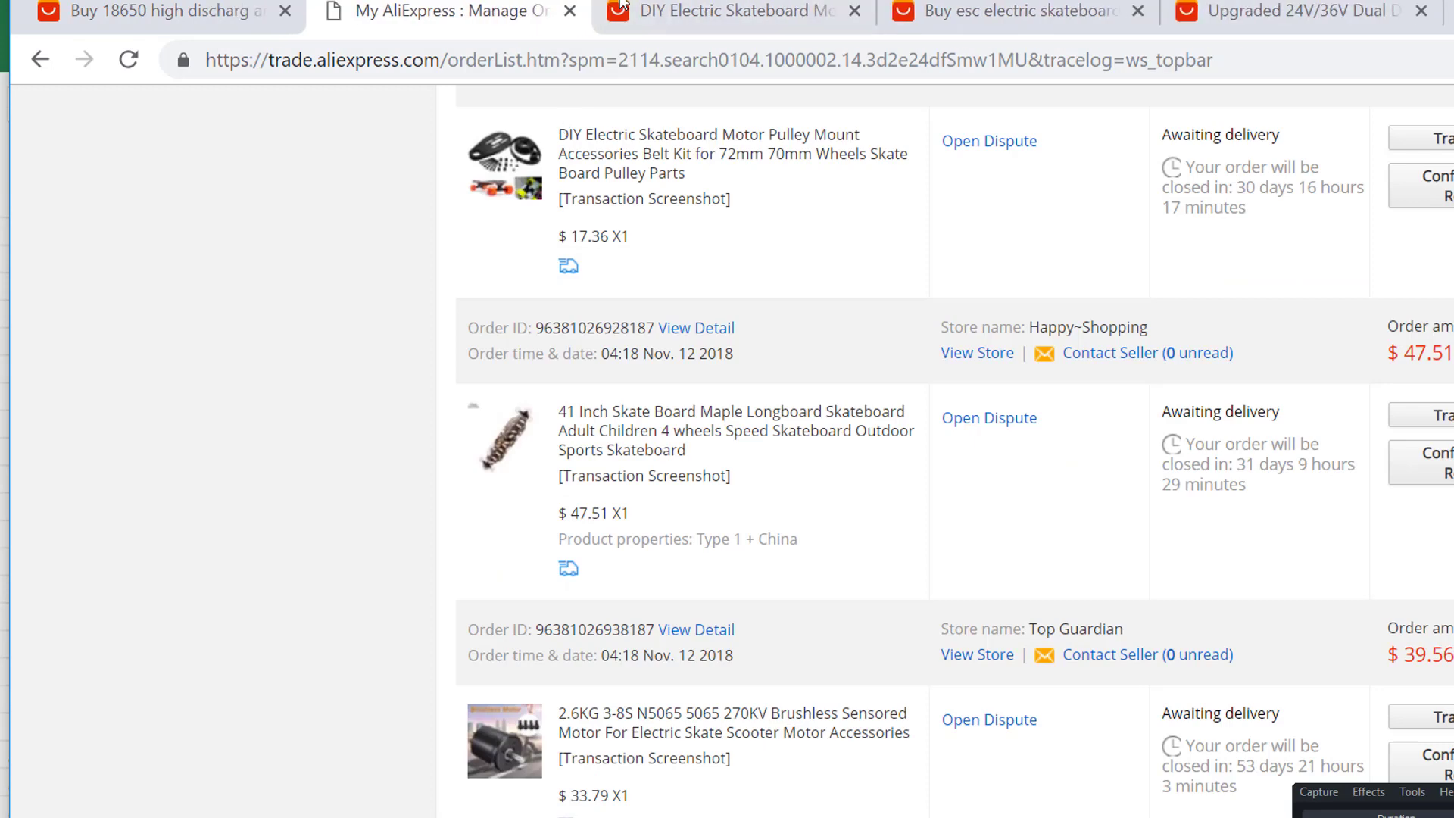
scroll(833, 424, "up", 3)
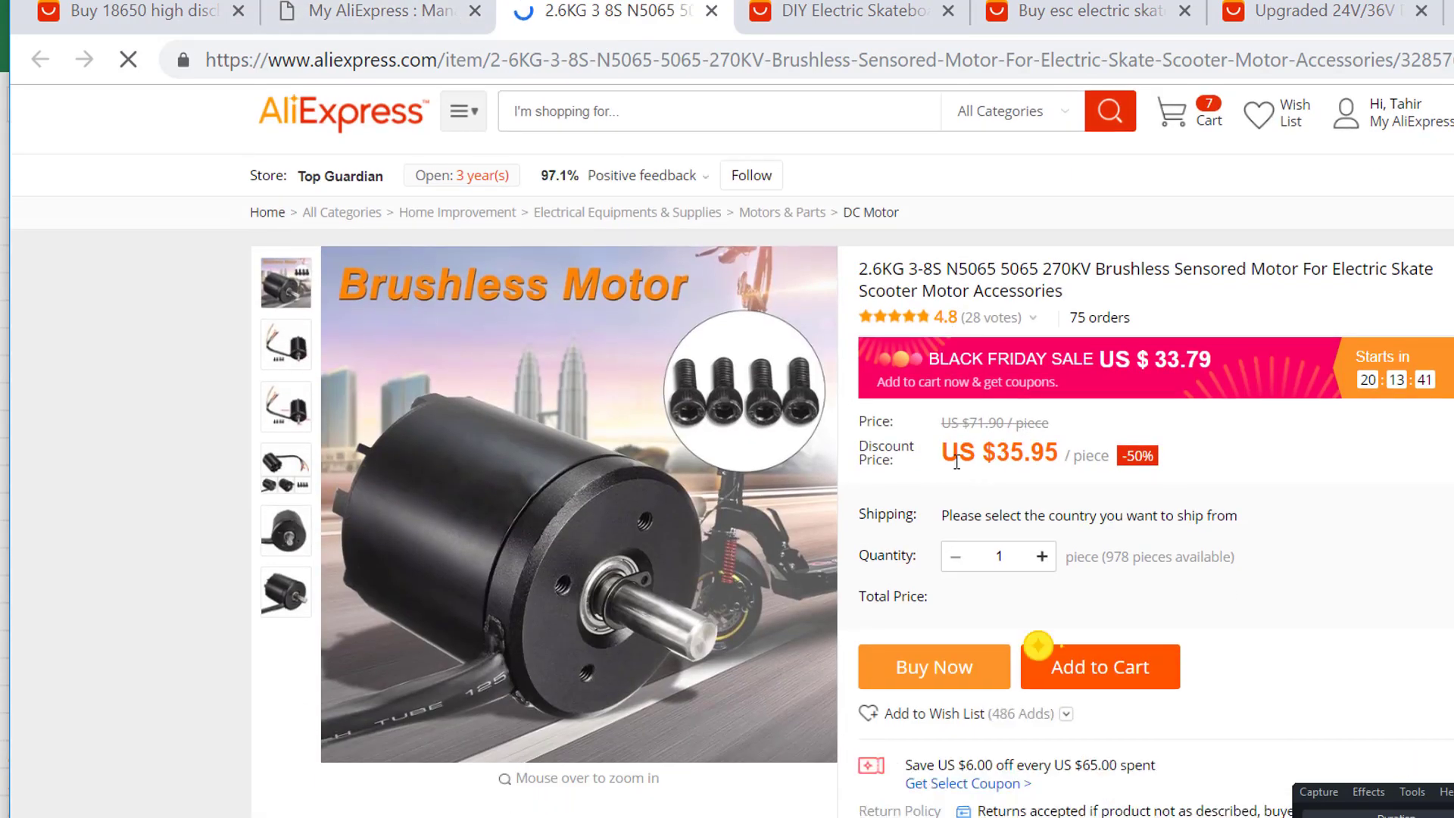
left_click_drag(957, 461, 1134, 463)
left_click(1197, 462)
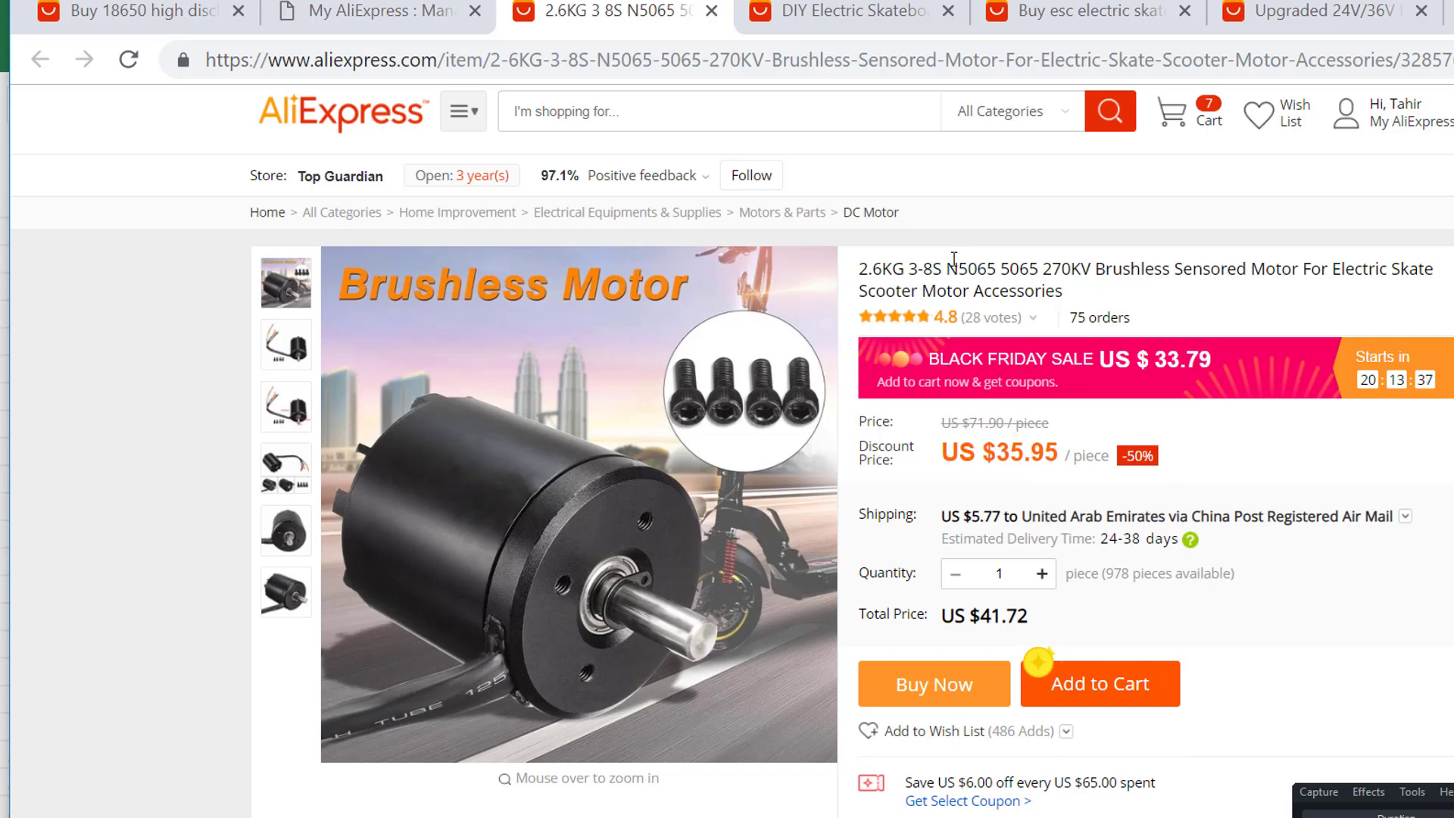
Confirm the motor's 270KV rating and 1820 W power, then reselect Excel's Motor row A7:C7.
left_click_drag(1091, 270, 1043, 271)
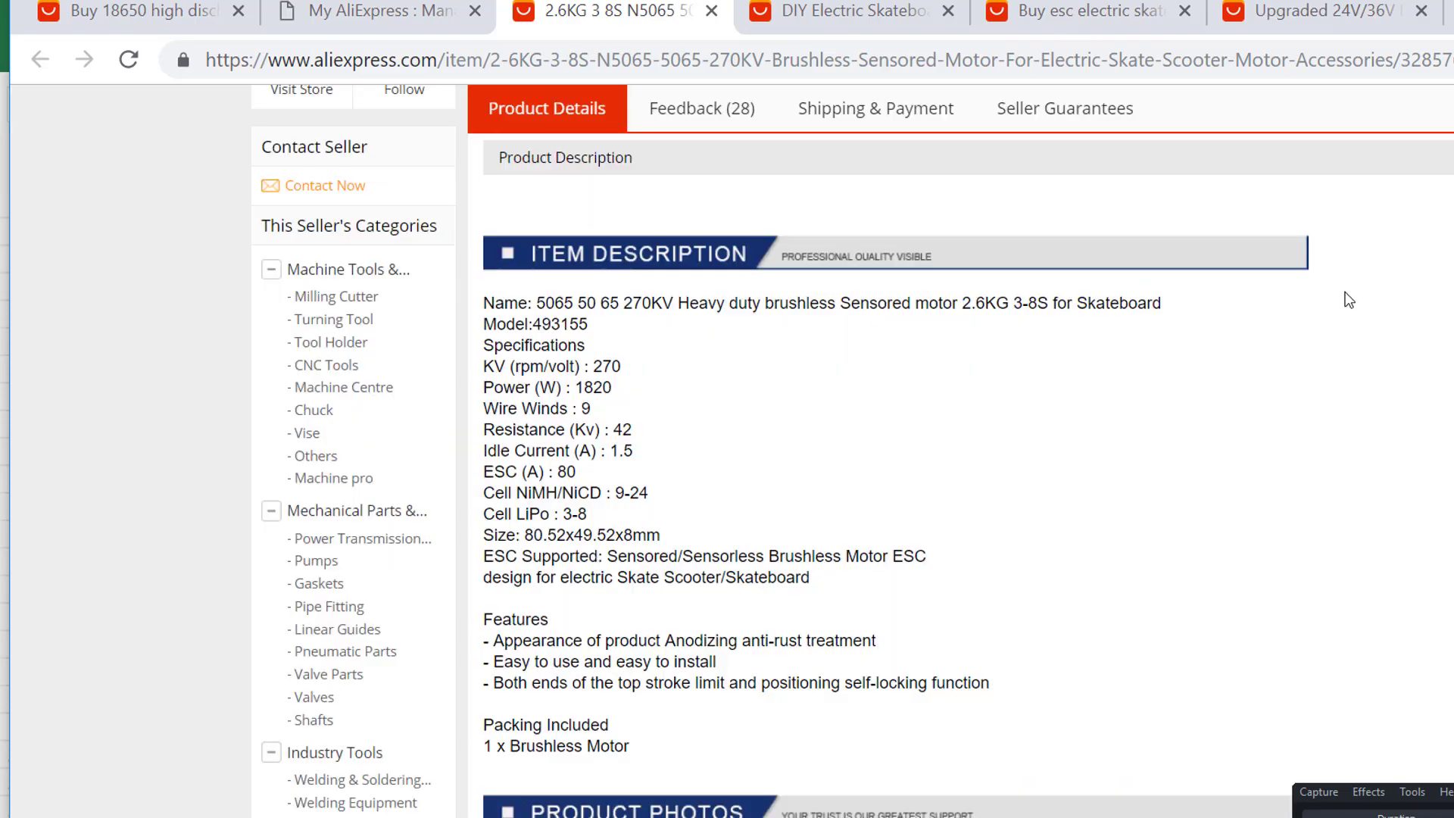
scroll(1348, 299, "up", 8)
scroll(598, 421, "down", 8)
left_click_drag(517, 324, 638, 515)
left_click(506, 387)
left_click_drag(485, 388, 639, 396)
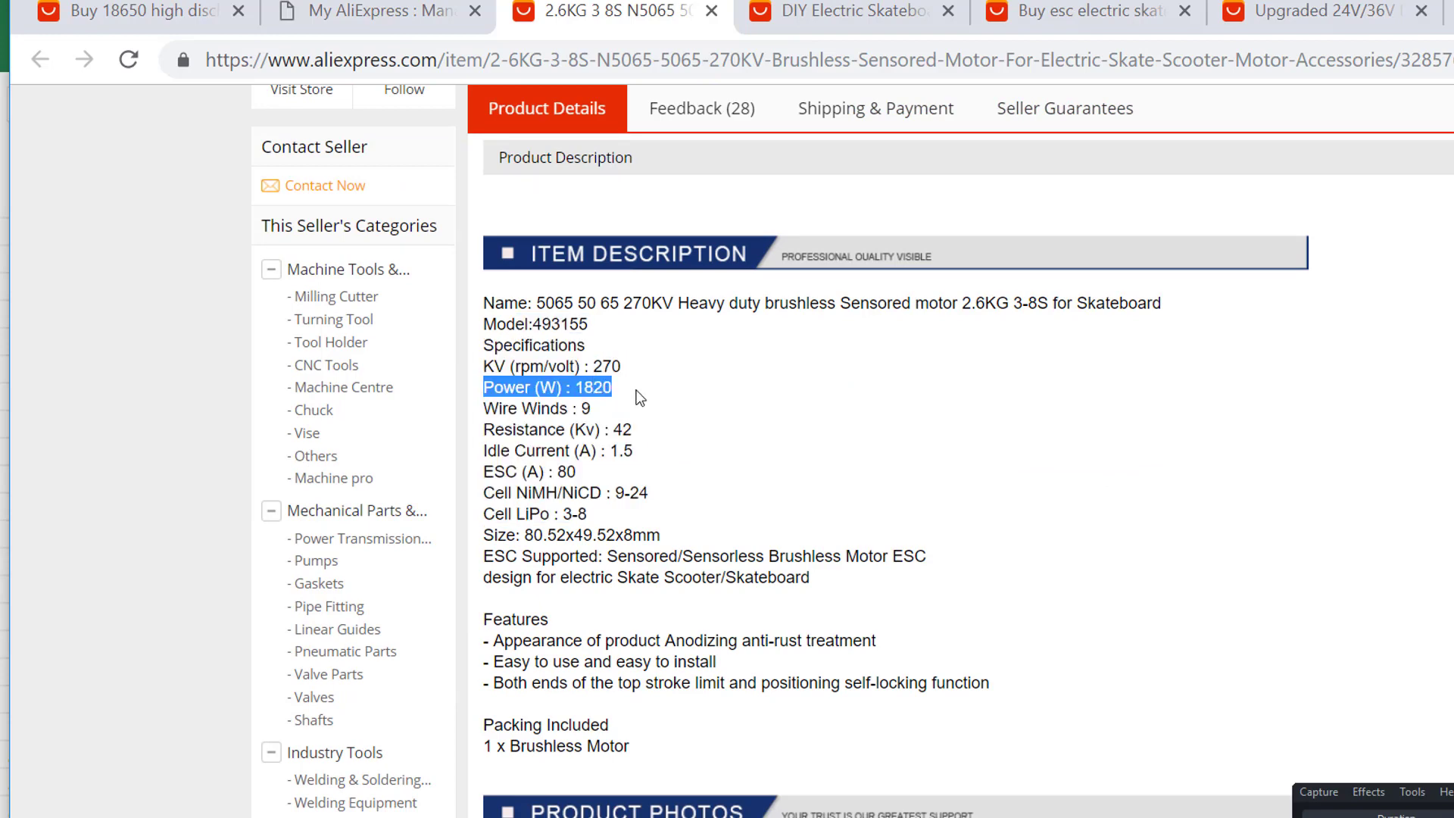
scroll(640, 398, "up", 10)
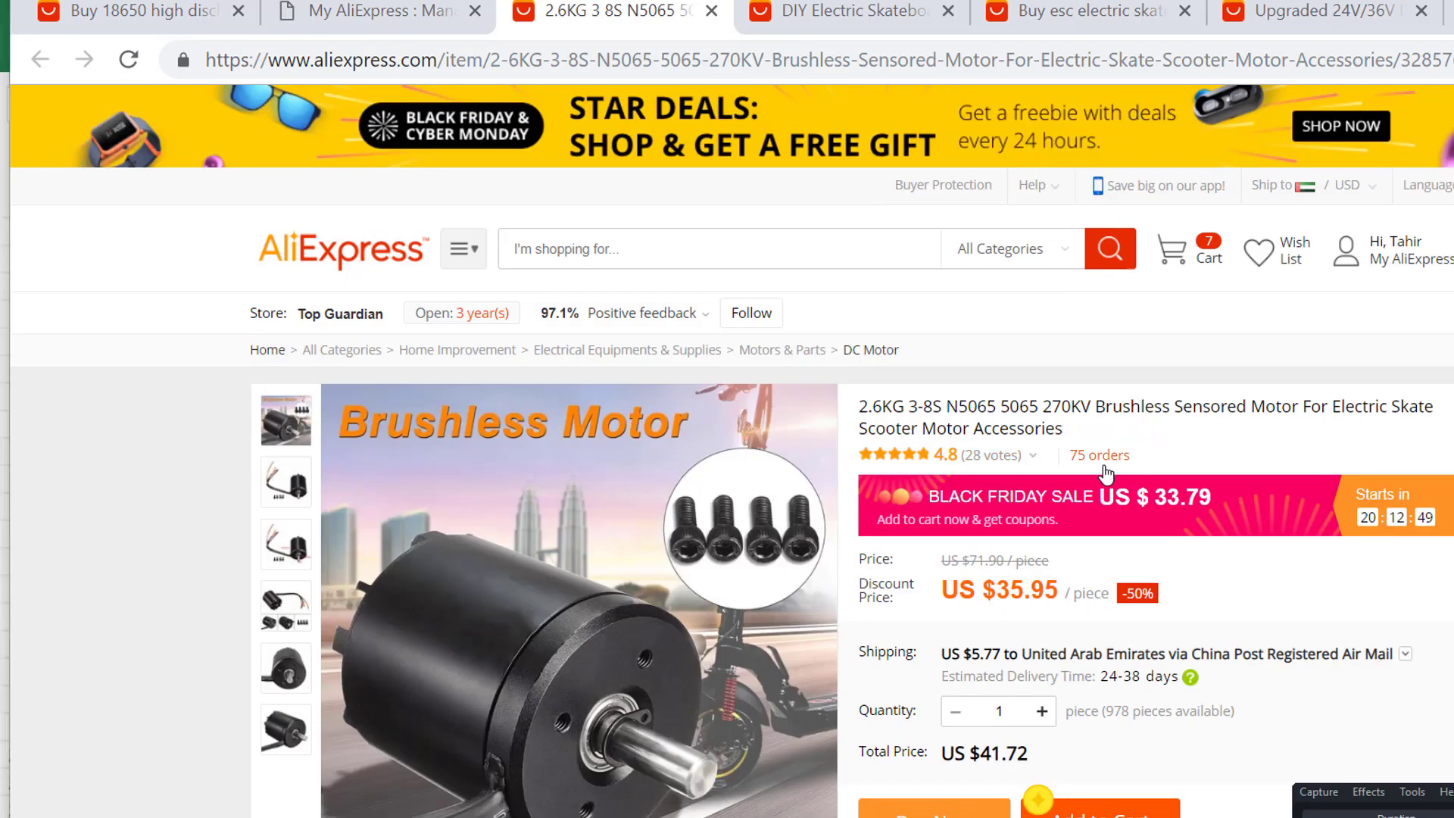
key("alt+Tab")
key("Up")
key("Up")
left_click_drag(173, 397, 572, 392)
Enter $35 in C7 as the Motor cost.
left_click(572, 392)
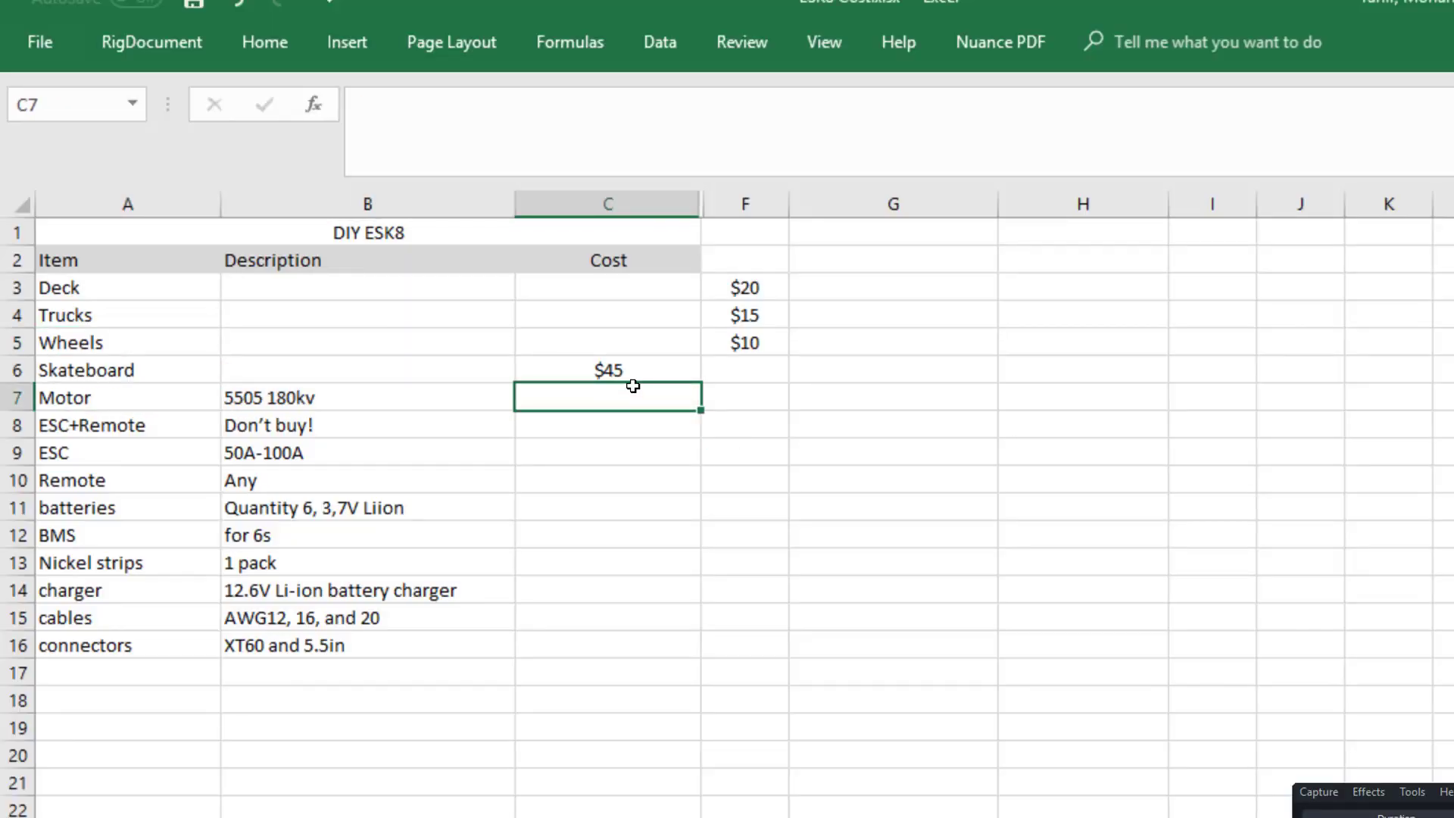
type("$35")
key("Return")
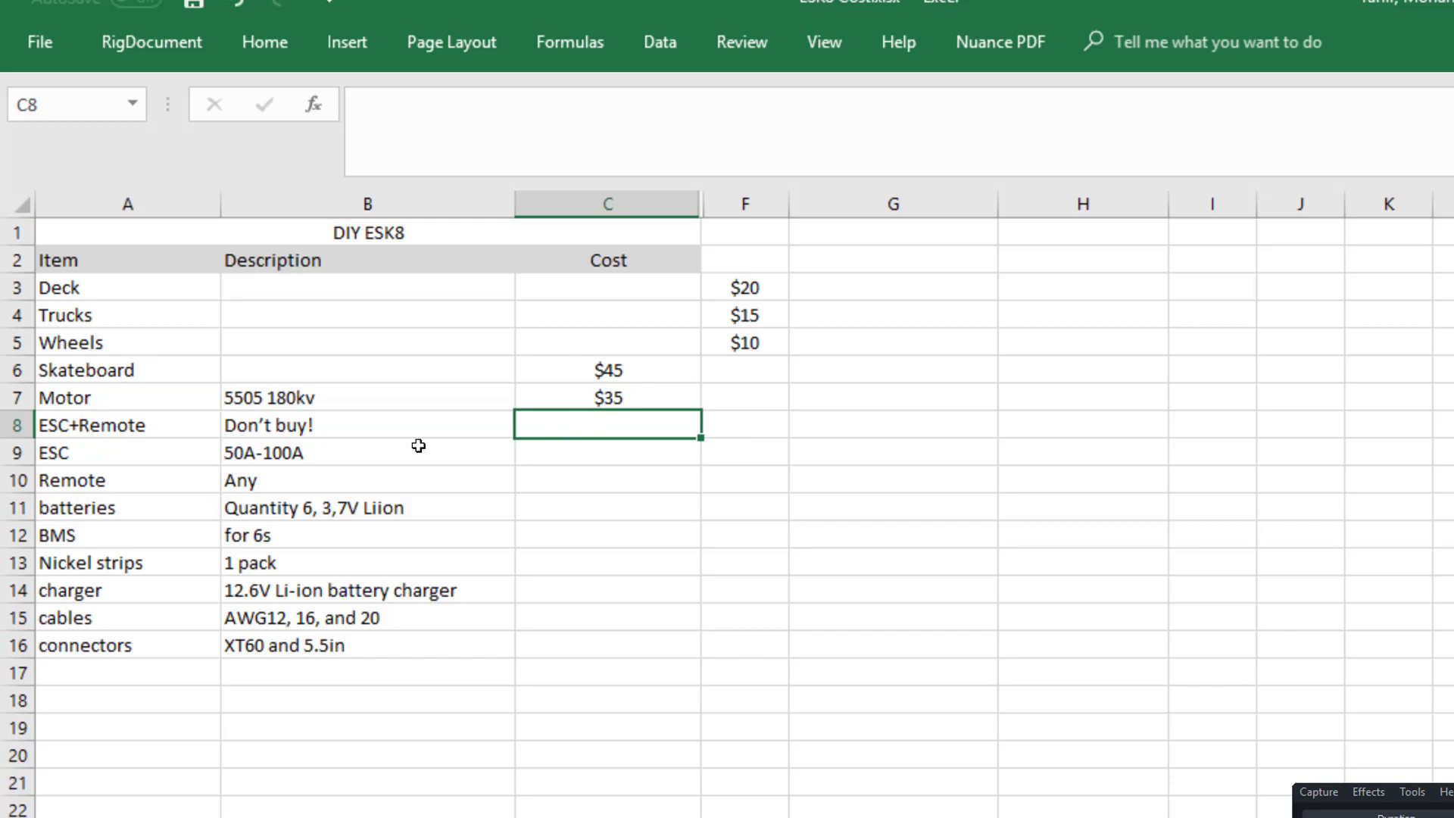
left_click(157, 425)
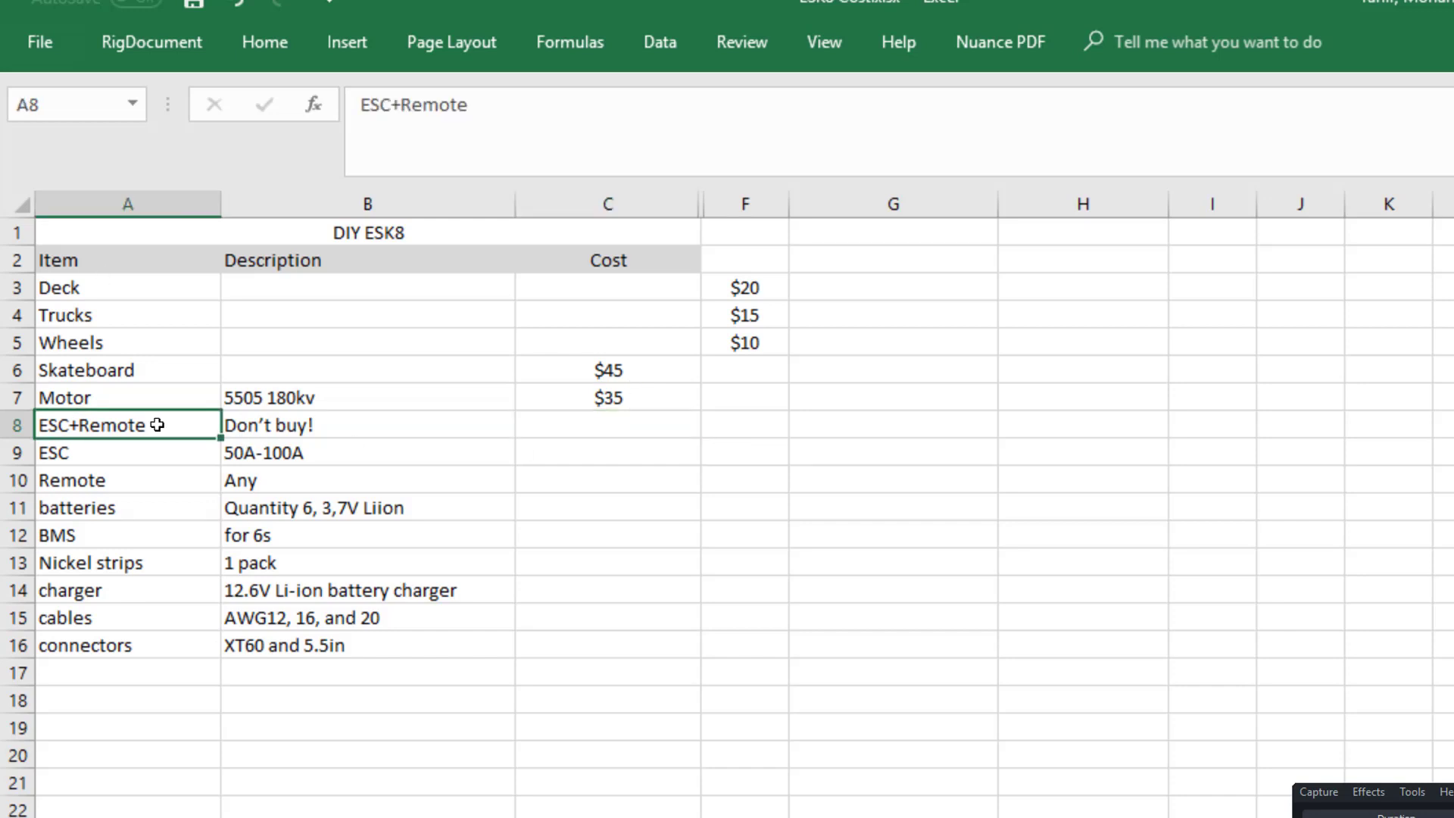
Find the Mini remote Controller order in My AliExpress and open its listing.
left_click(286, 421)
key("alt+Tab")
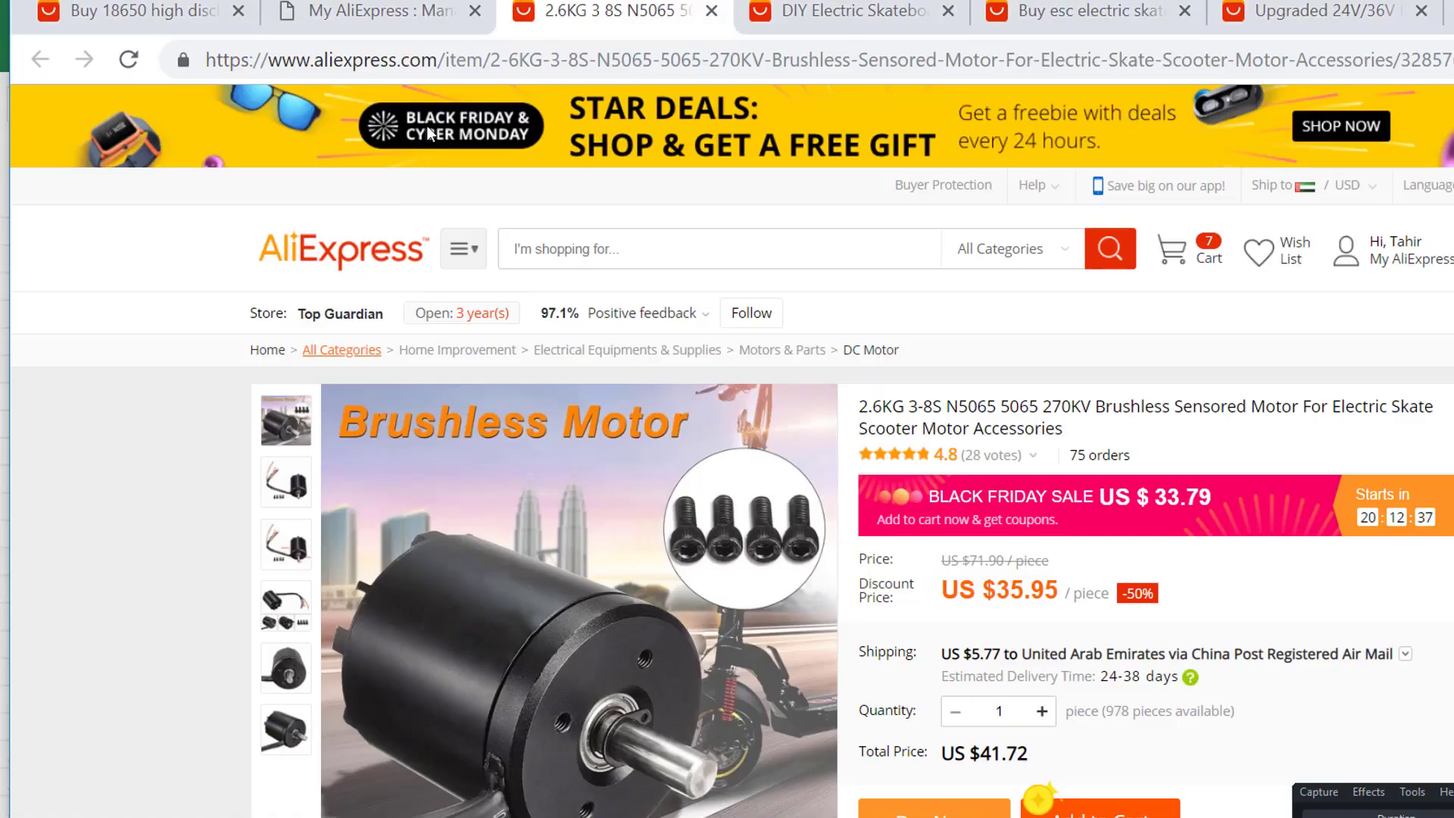
left_click(356, 13)
scroll(845, 469, "up", 4)
scroll(847, 464, "up", 10)
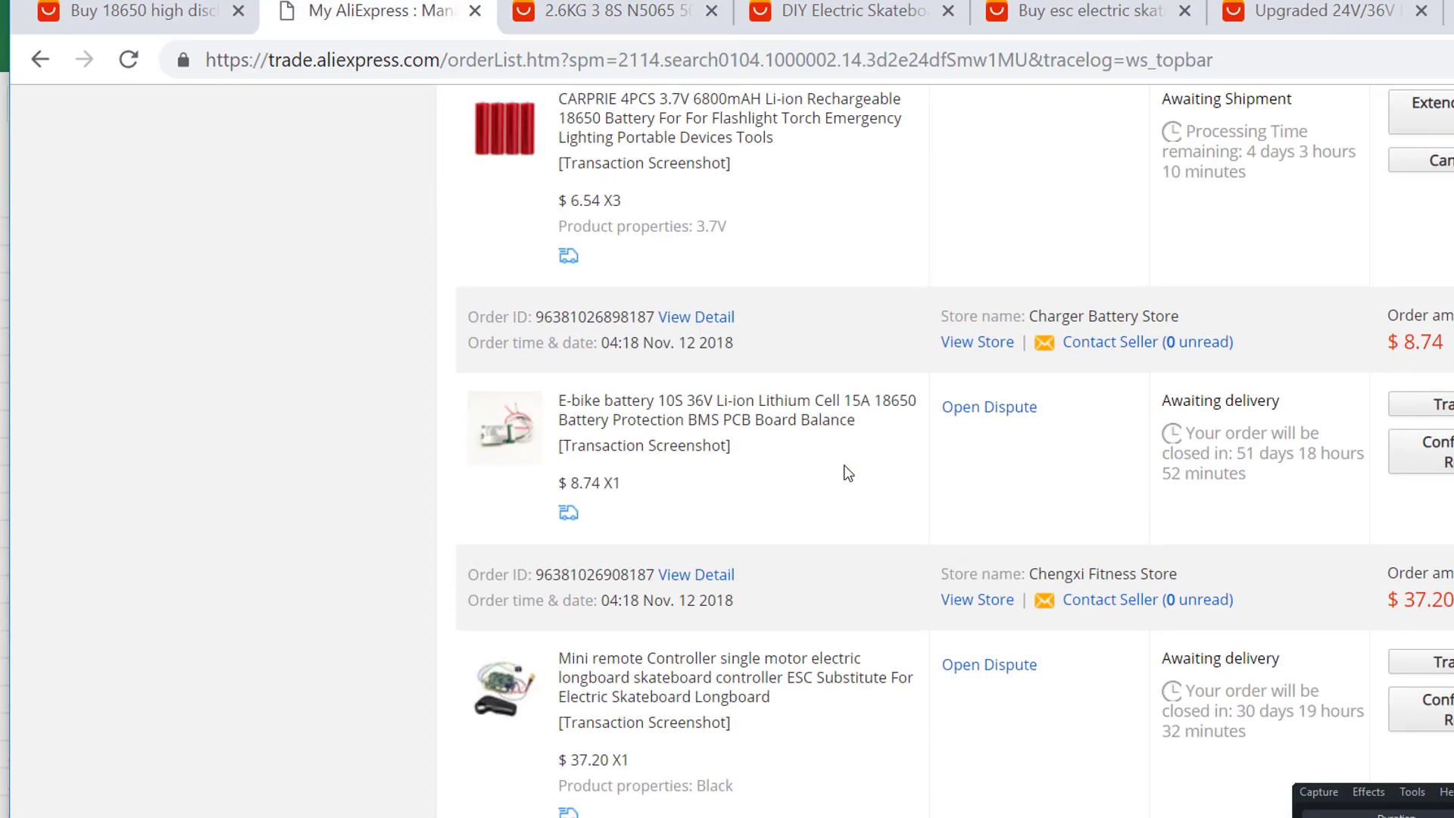
scroll(833, 465, "up", 3)
scroll(752, 539, "down", 5)
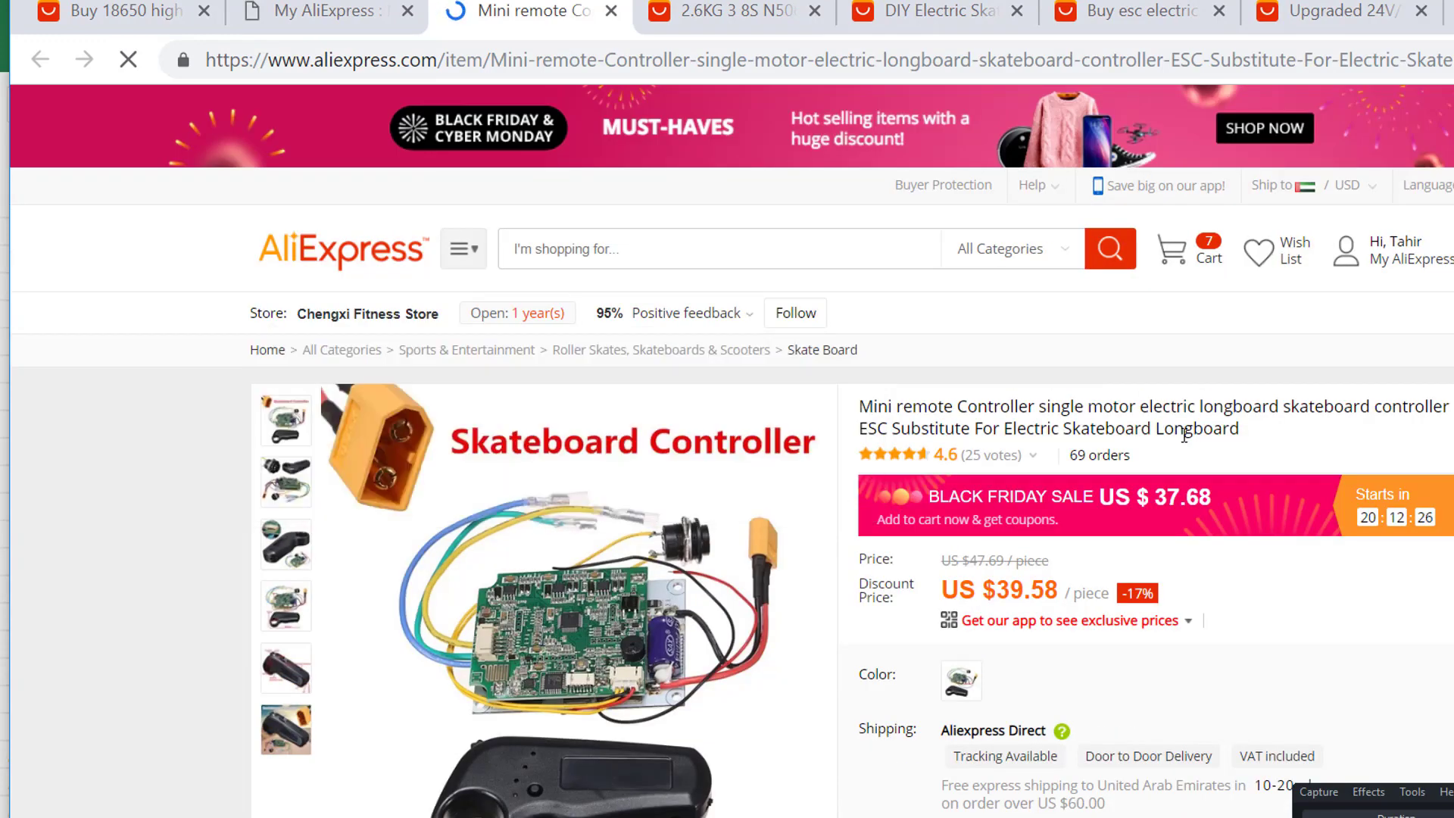
scroll(1185, 436, "down", 2)
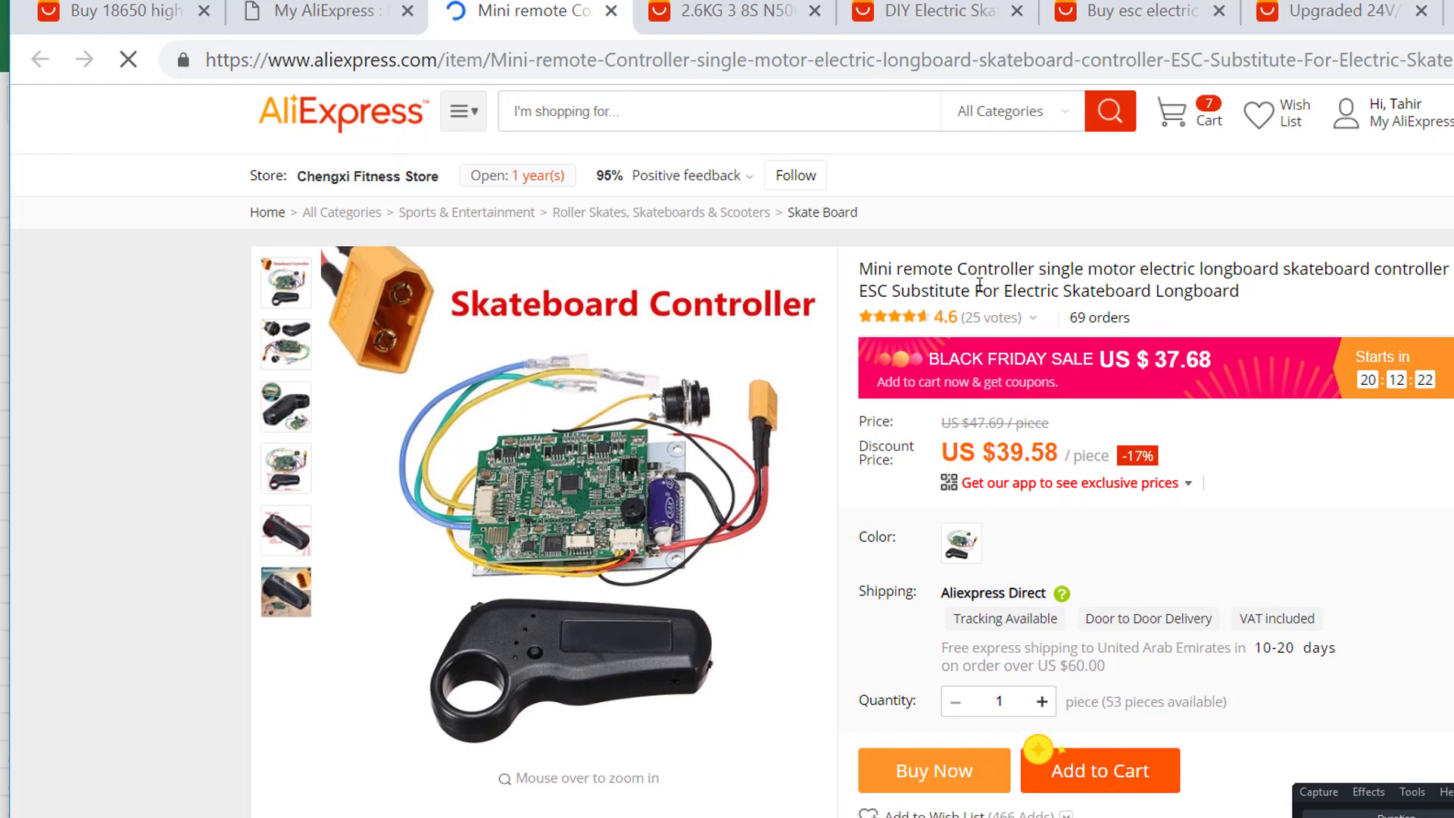
left_click_drag(1170, 270, 1442, 267)
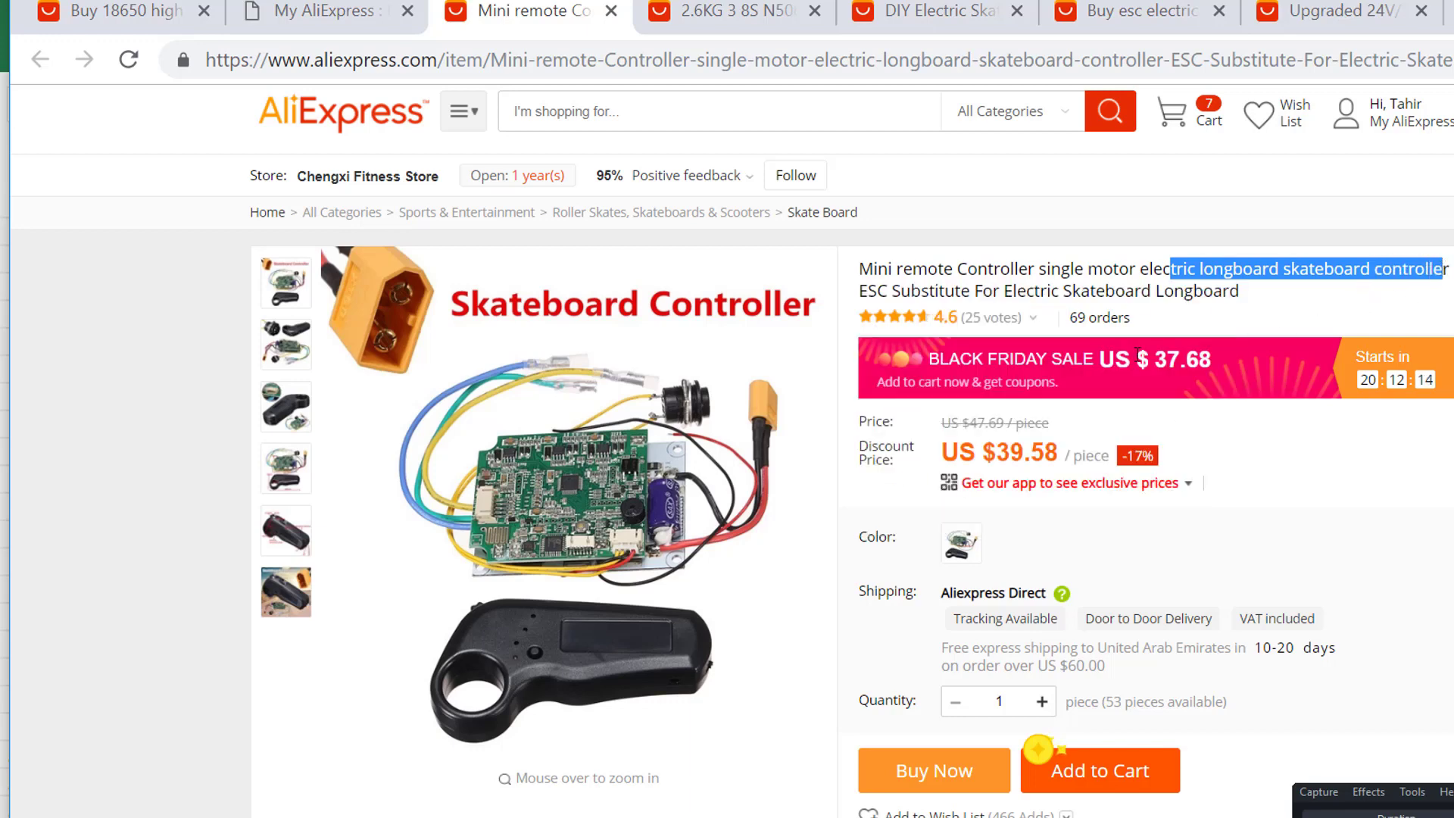
Review the controller's Current 10A spec, product photos and US $39.58 price.
scroll(1125, 334, "down", 10)
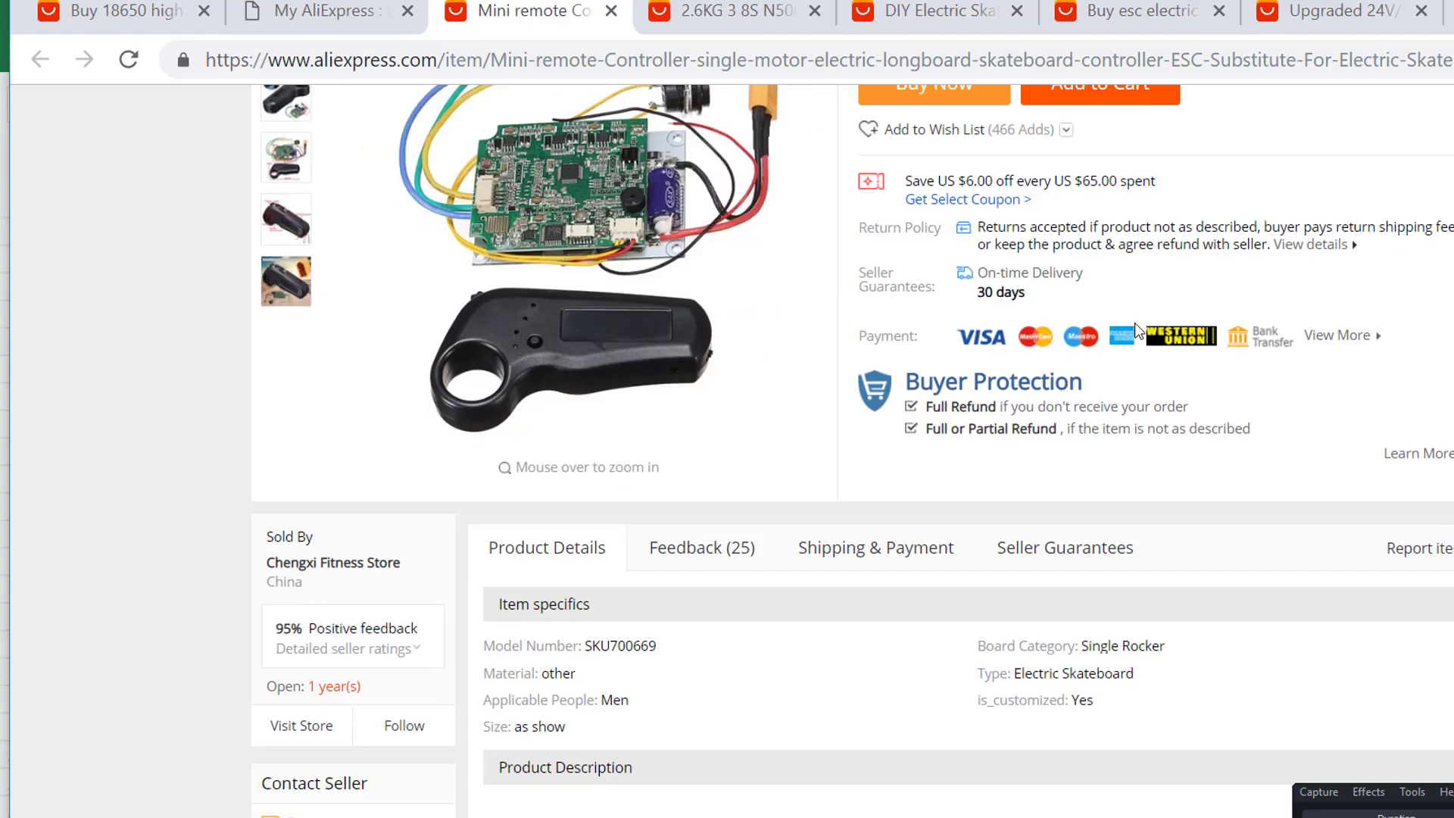
scroll(604, 407, "down", 2)
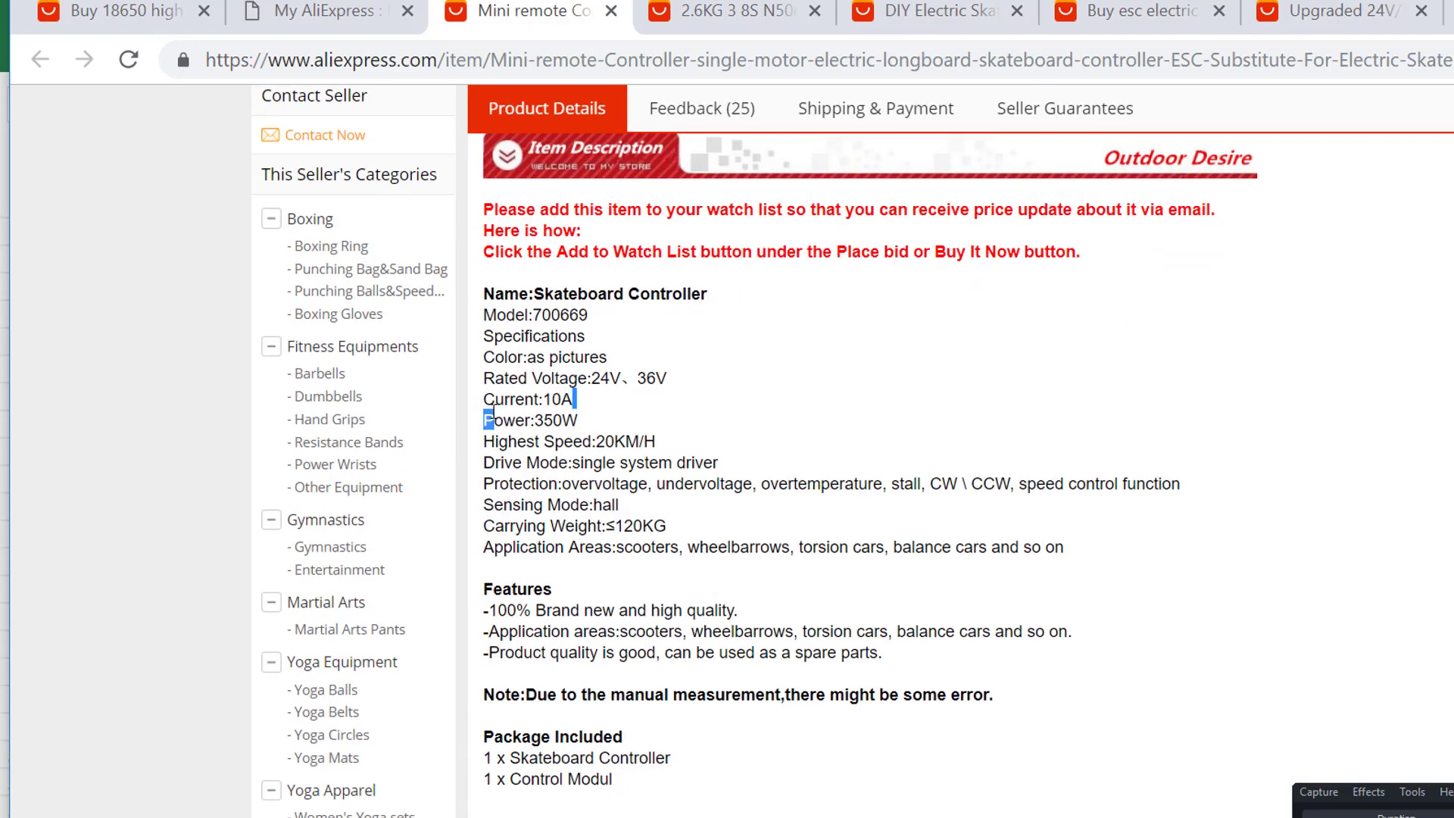
left_click_drag(488, 419, 487, 393)
left_click(527, 437)
scroll(710, 485, "up", 12)
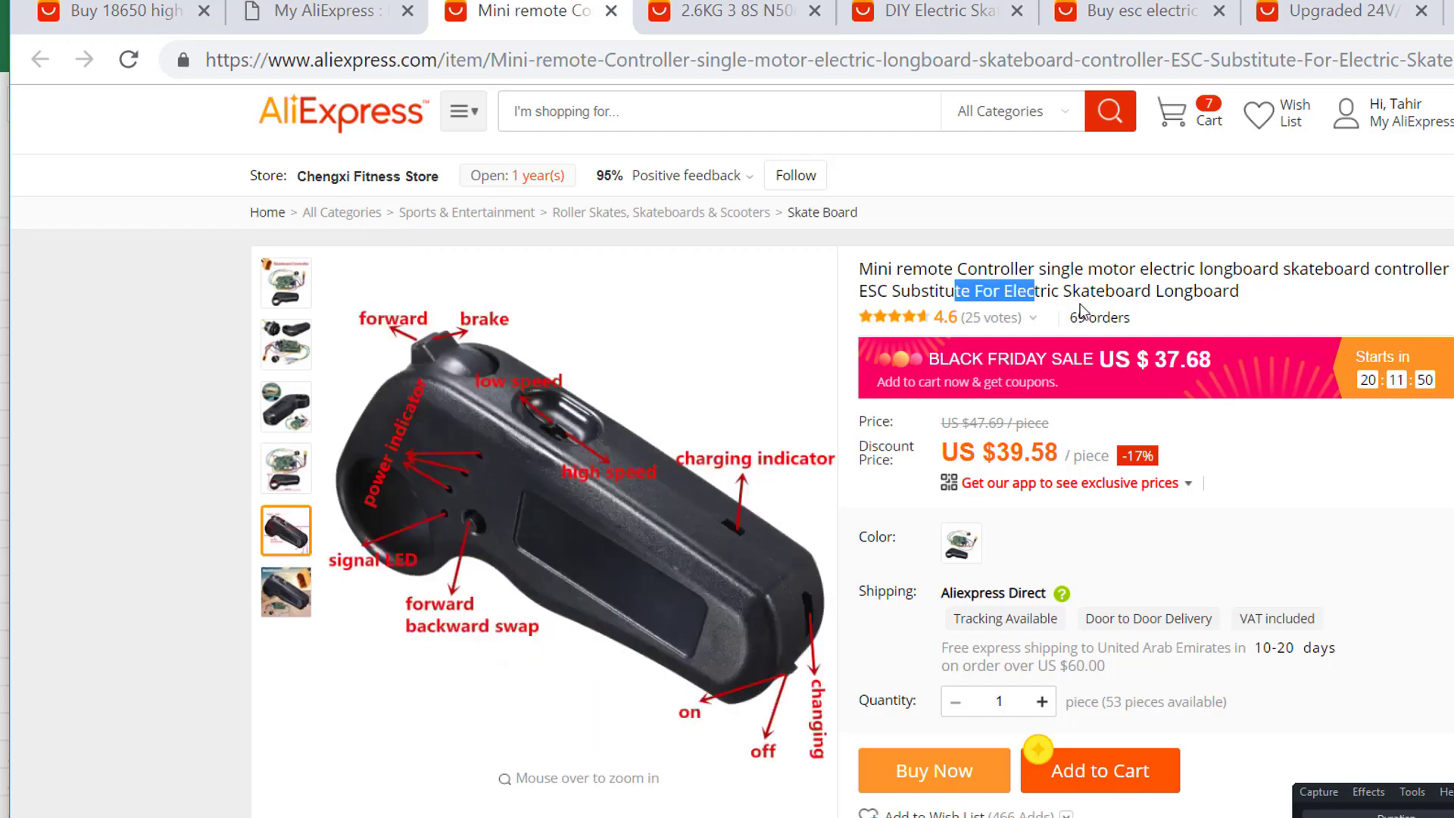
left_click_drag(1046, 291, 1023, 317)
left_click(286, 345)
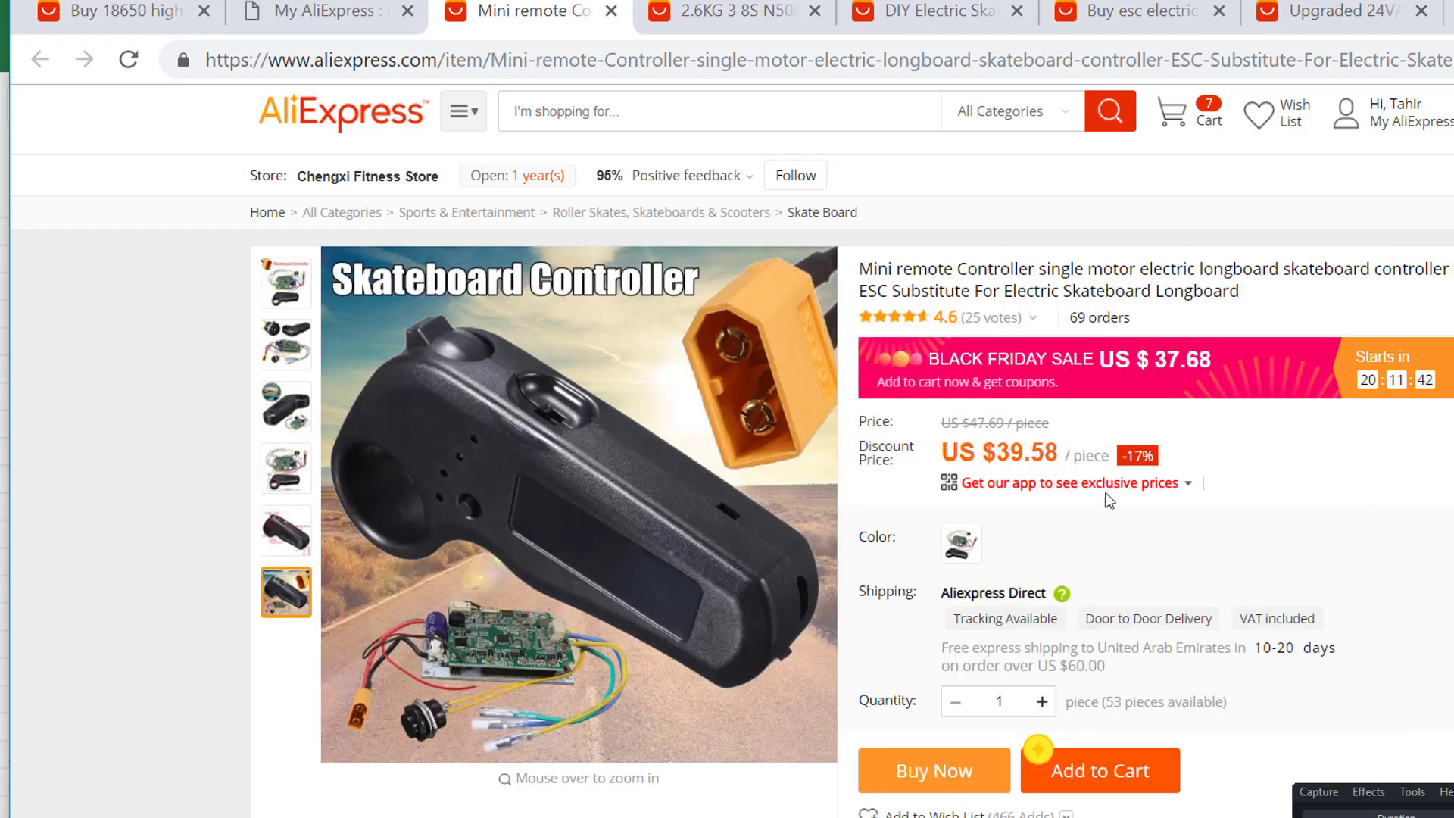
left_click_drag(1070, 460, 957, 449)
Enter 40 in C8 as the ESC+Remote cost.
key("alt+Tab")
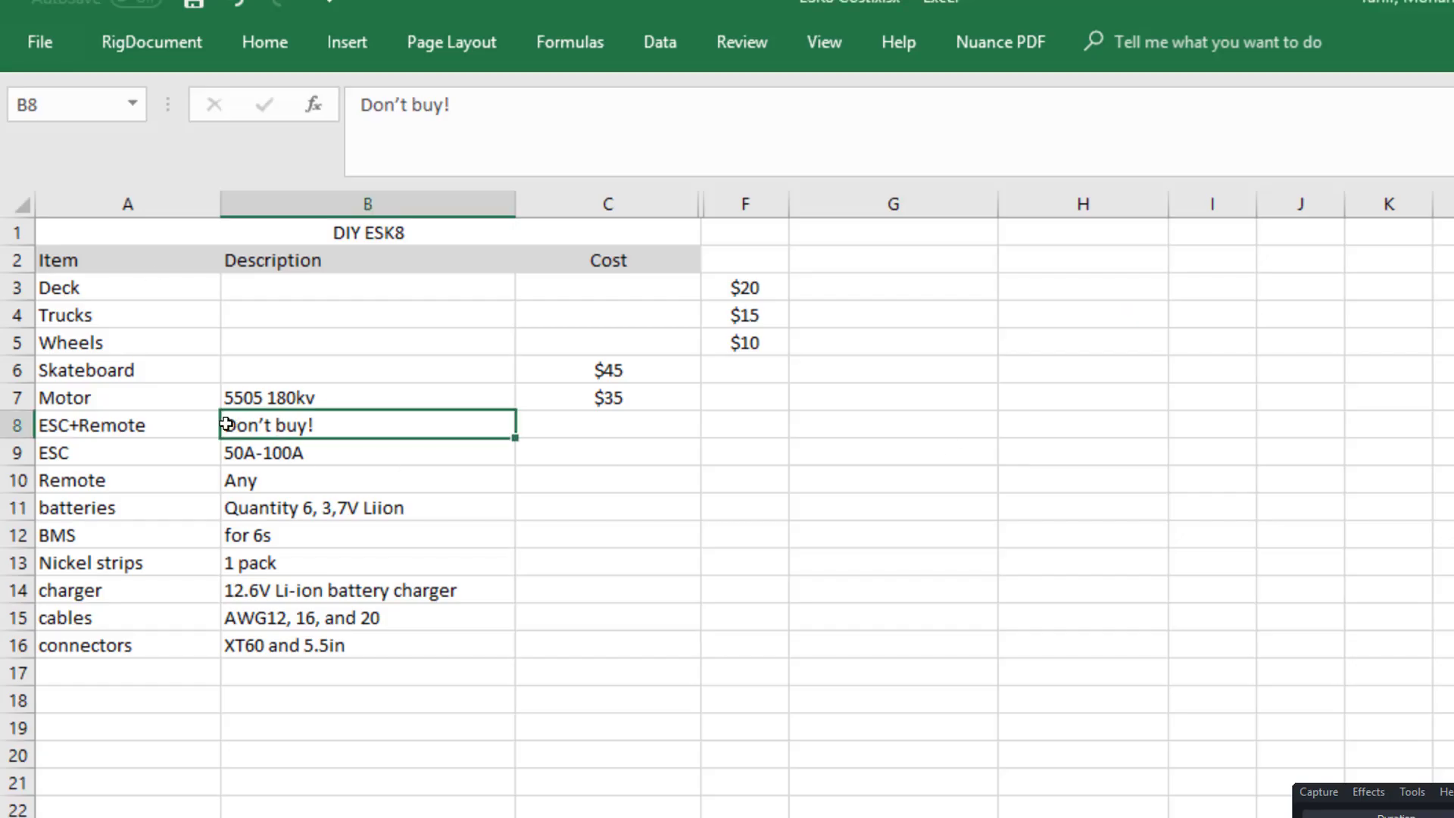
left_click(562, 388)
left_click_drag(199, 428, 598, 424)
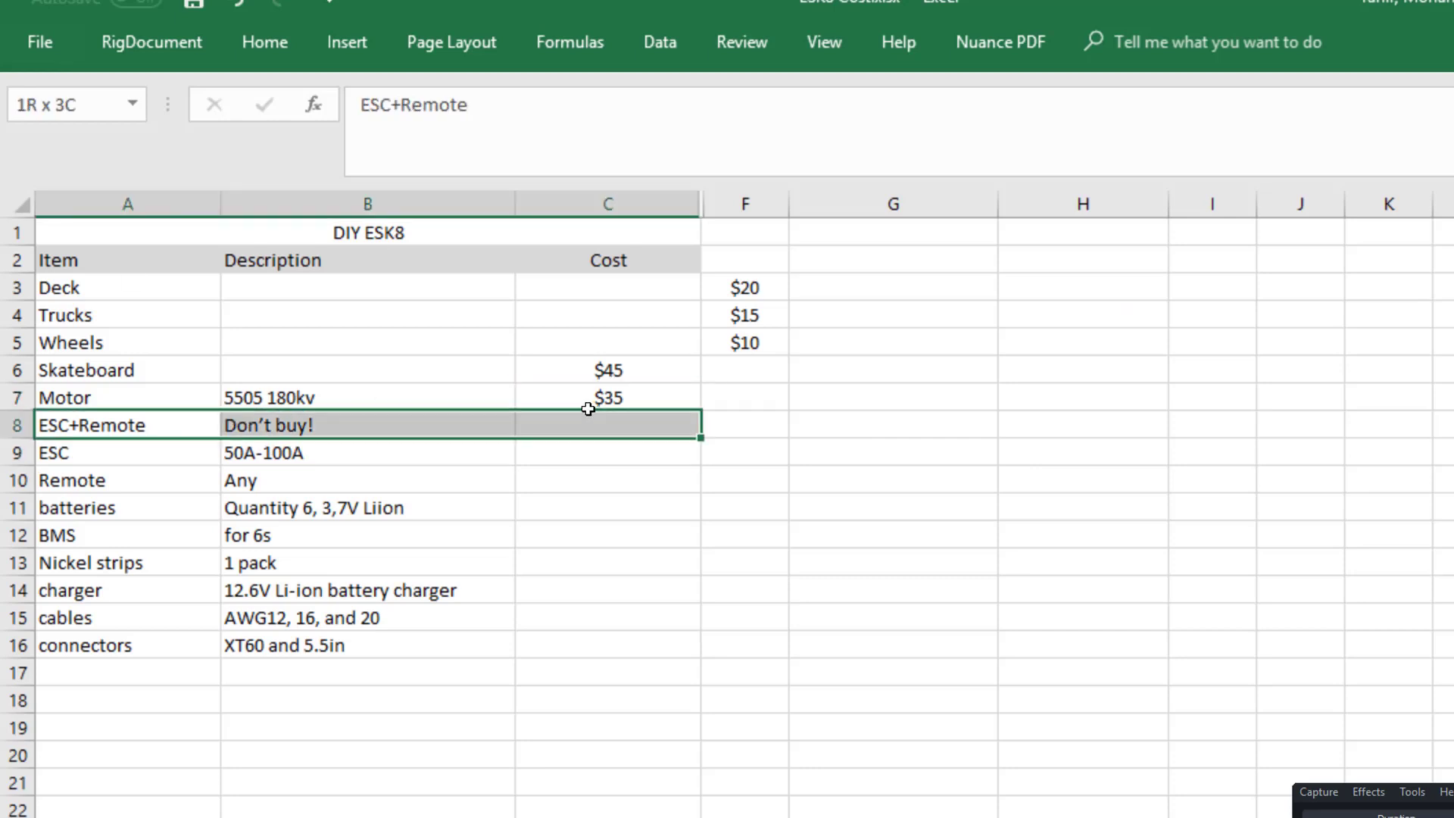
left_click(649, 424)
type("40")
key("Return")
Move the 40 from C8 to F8 and return to the AliExpress controller listing.
left_click(695, 426)
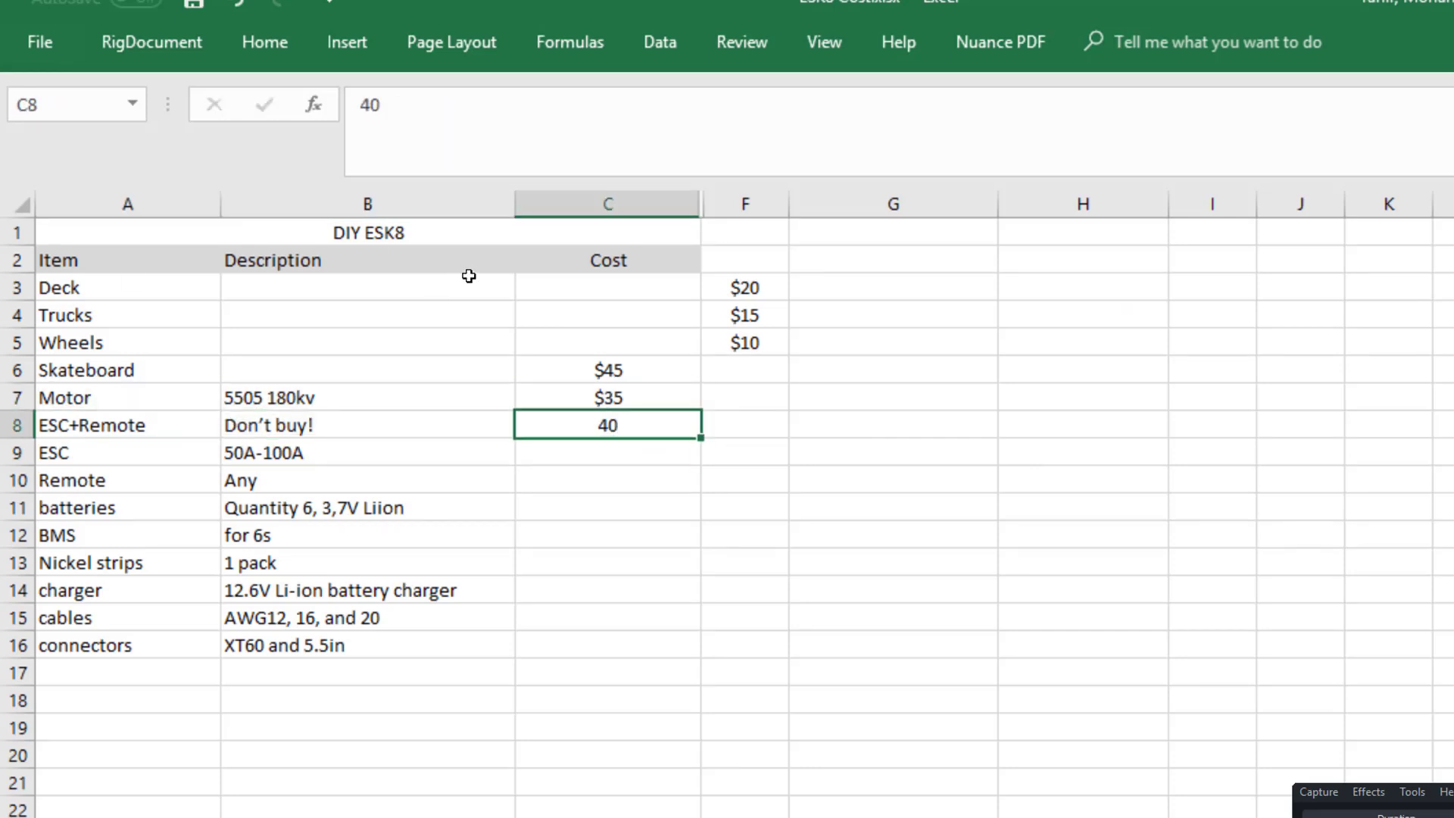
key("Right")
left_click(685, 430)
key("Right")
left_click(695, 422)
left_click_drag(678, 412, 736, 419)
left_click(639, 448)
key("alt+Tab")
left_click(664, 249)
Switch to the ESC search results tab and scroll back to the top of the page.
scroll(681, 522, "up", 2)
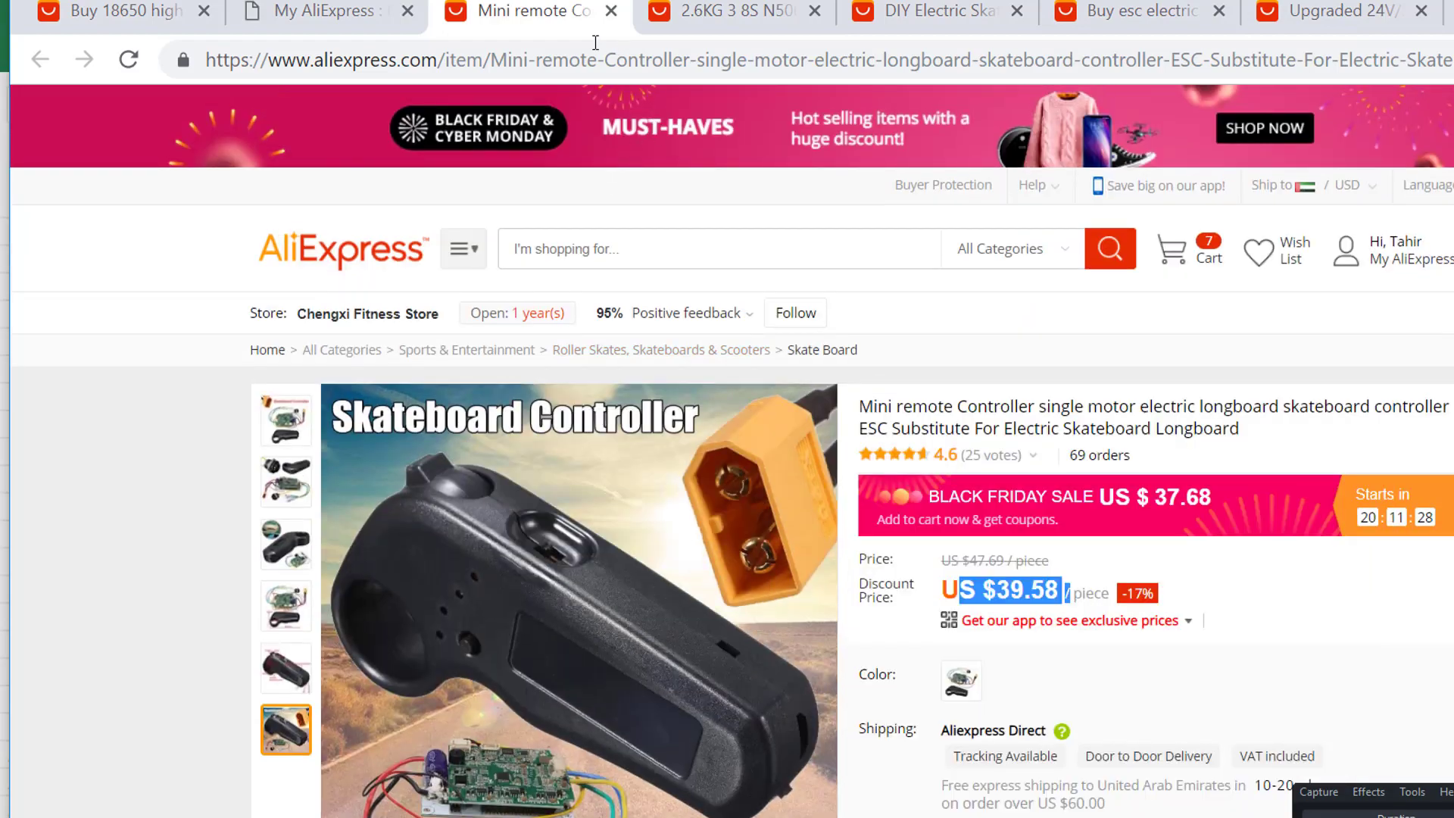
left_click(939, 12)
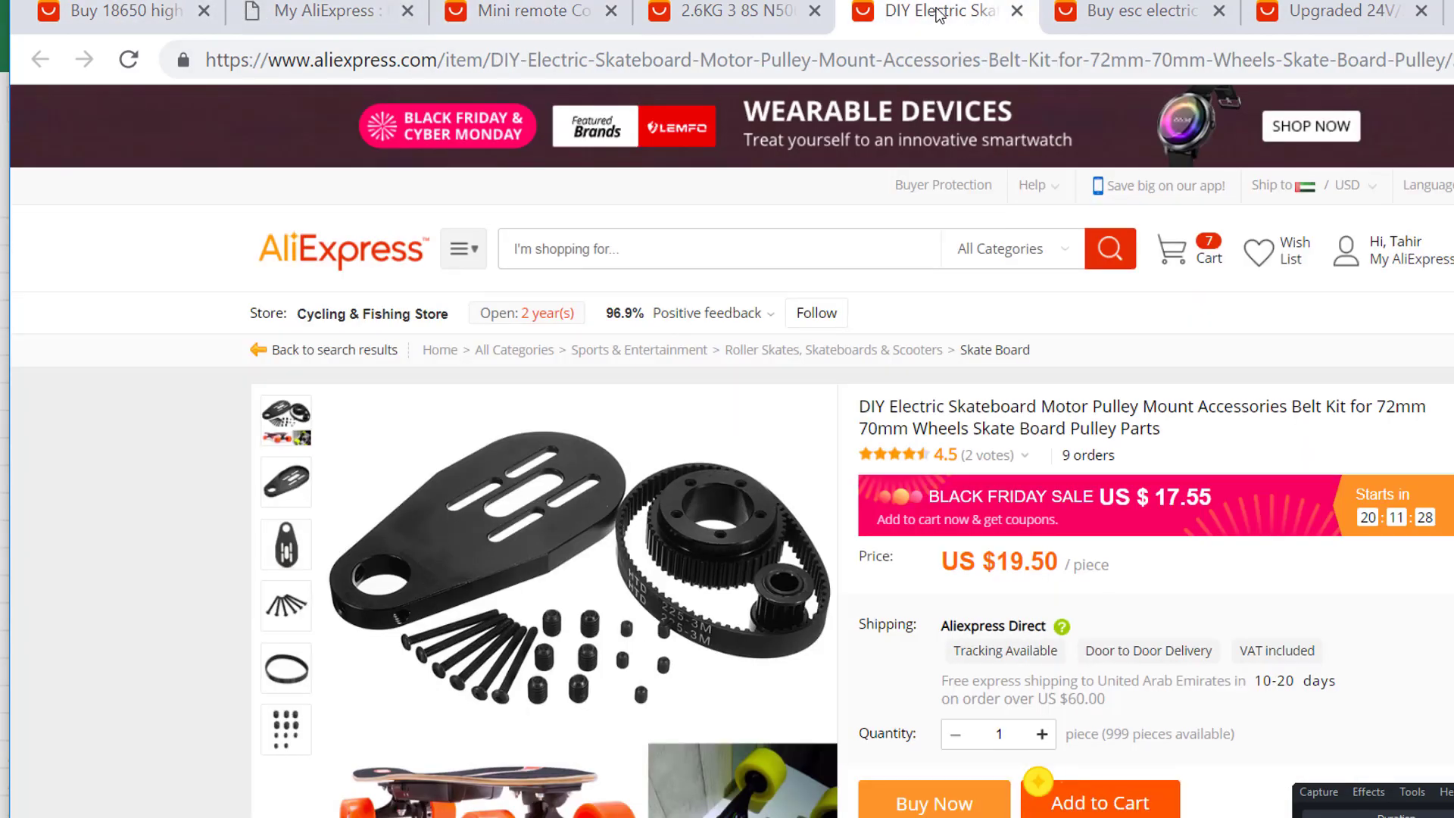
left_click(1049, 17)
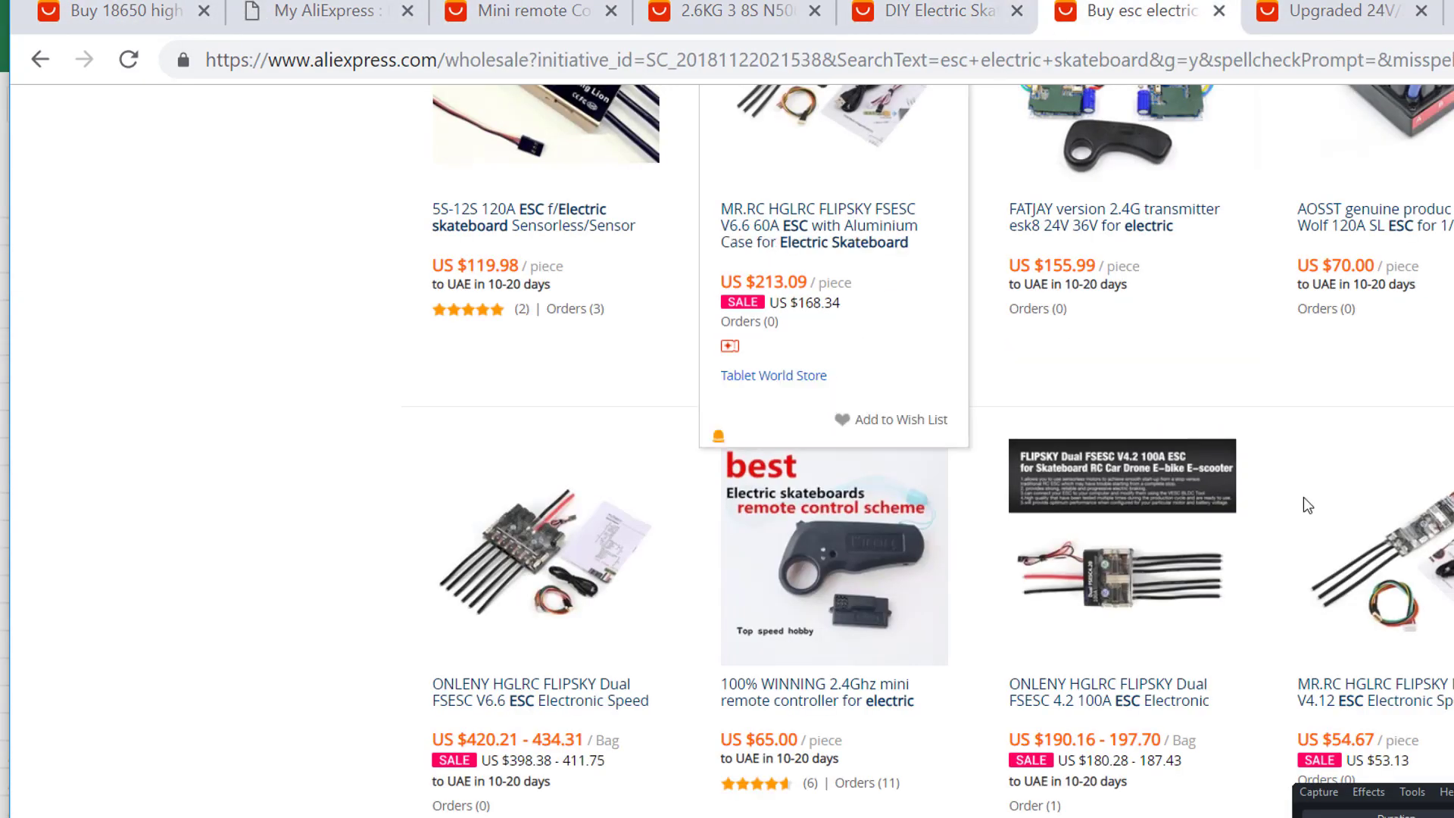
scroll(1401, 594, "up", 3)
scroll(1401, 594, "up", 15)
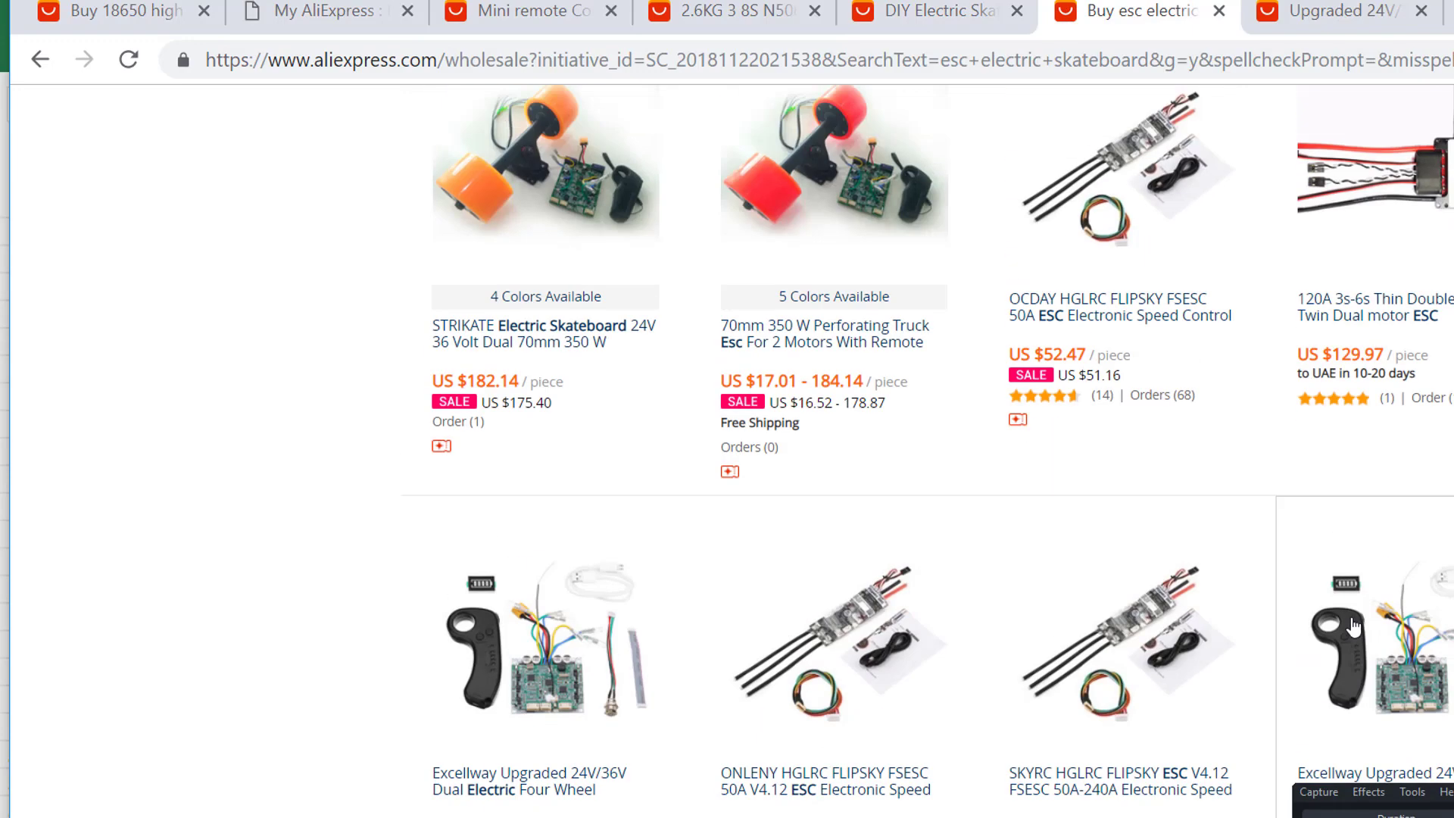
scroll(848, 729, "up", 2)
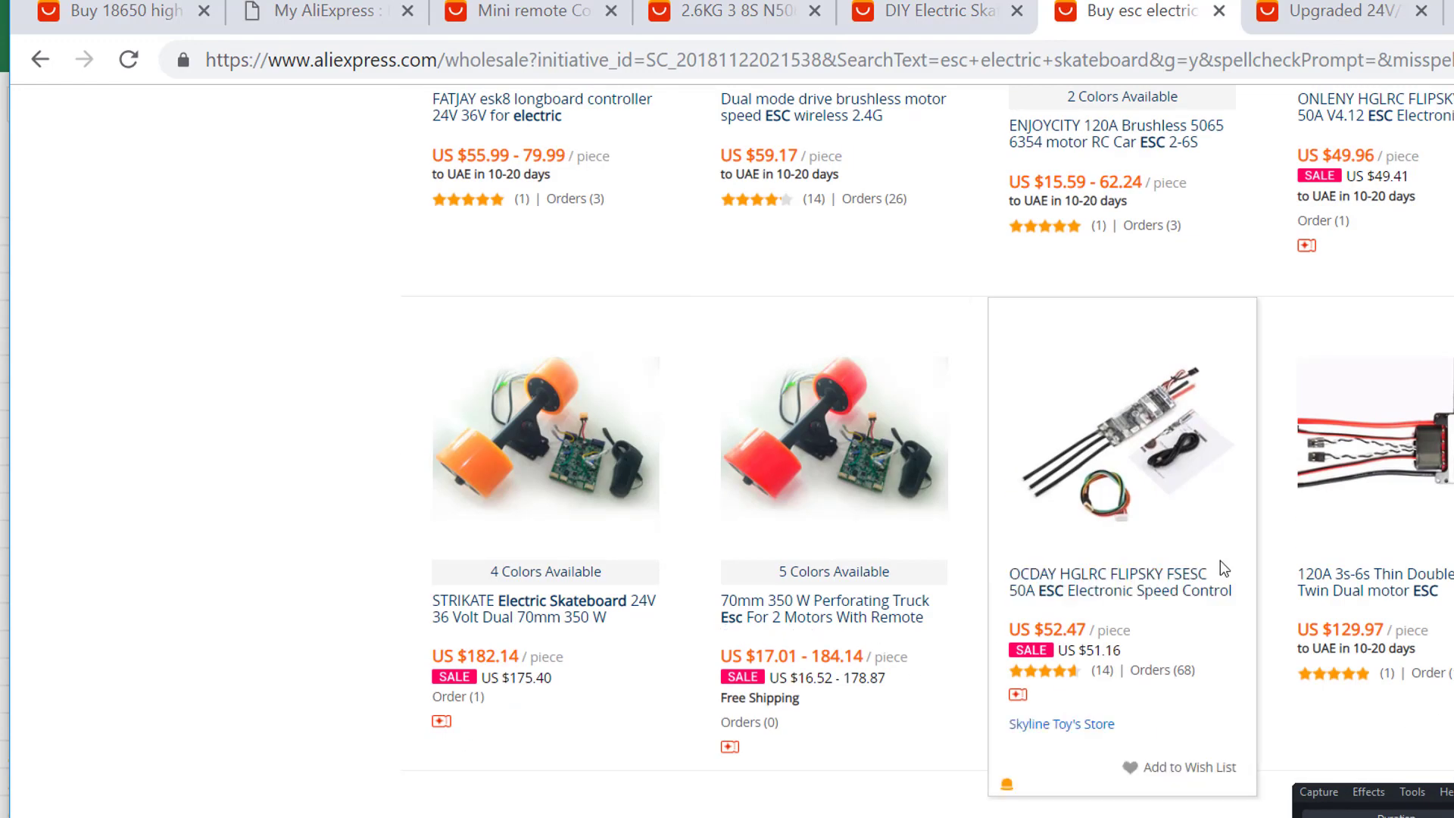
scroll(1222, 589, "up", 15)
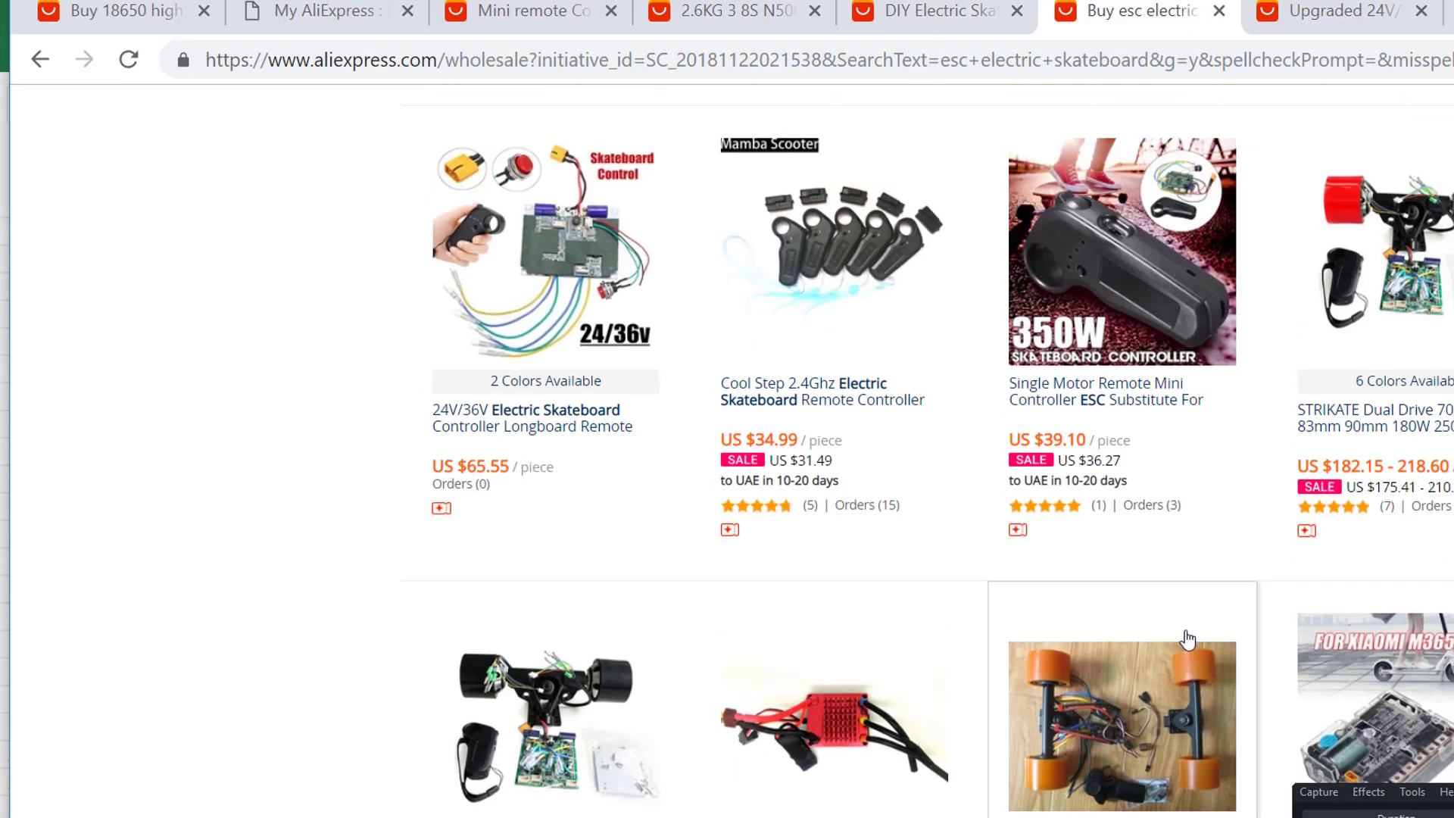
scroll(1176, 626, "up", 6)
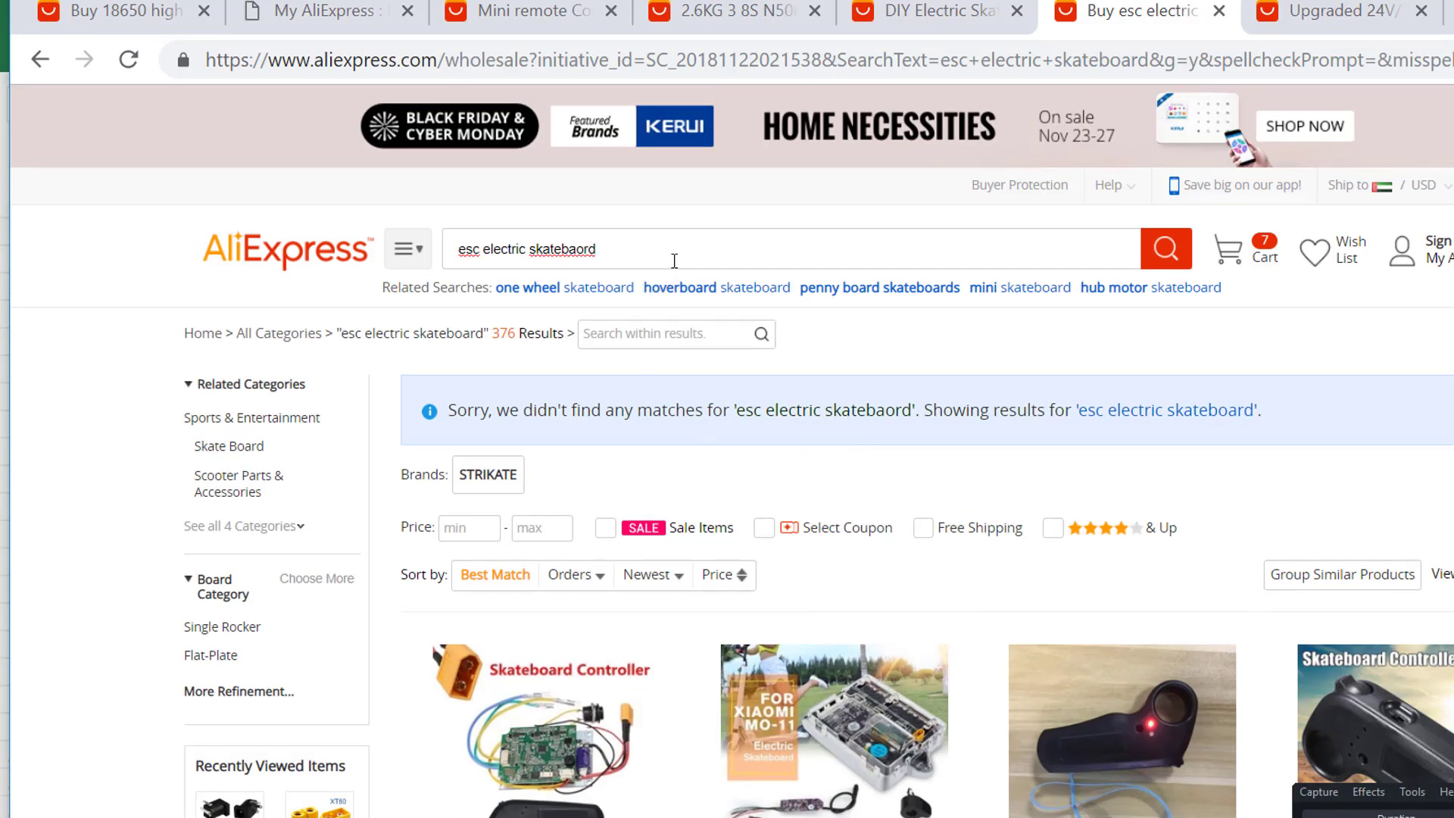
Run the '50a' ESC search and browse the matching listings, including the FLIPSKY FSESC 50A.
key("Return")
scroll(705, 254, "down", 3)
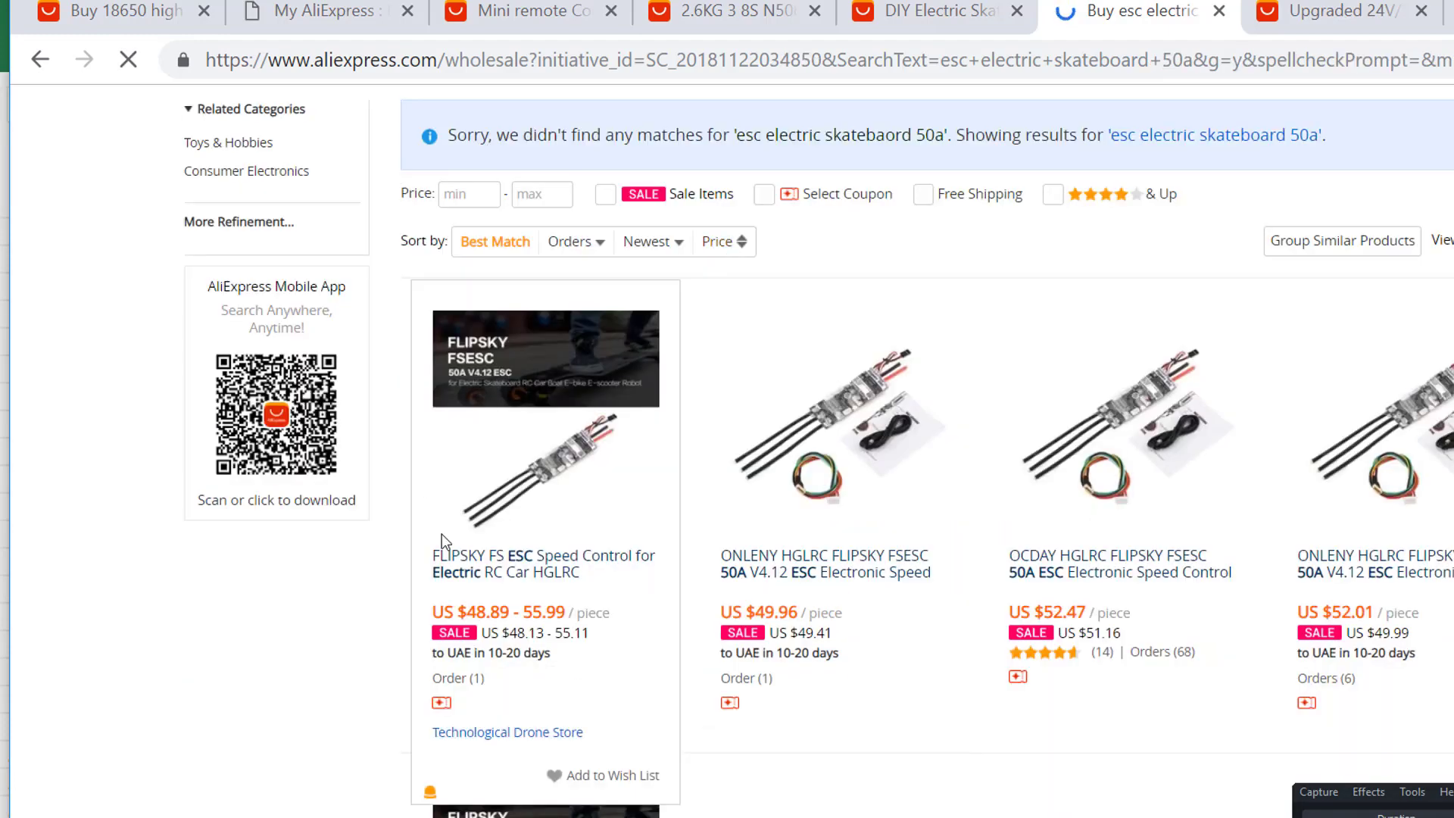
scroll(1219, 531, "down", 4)
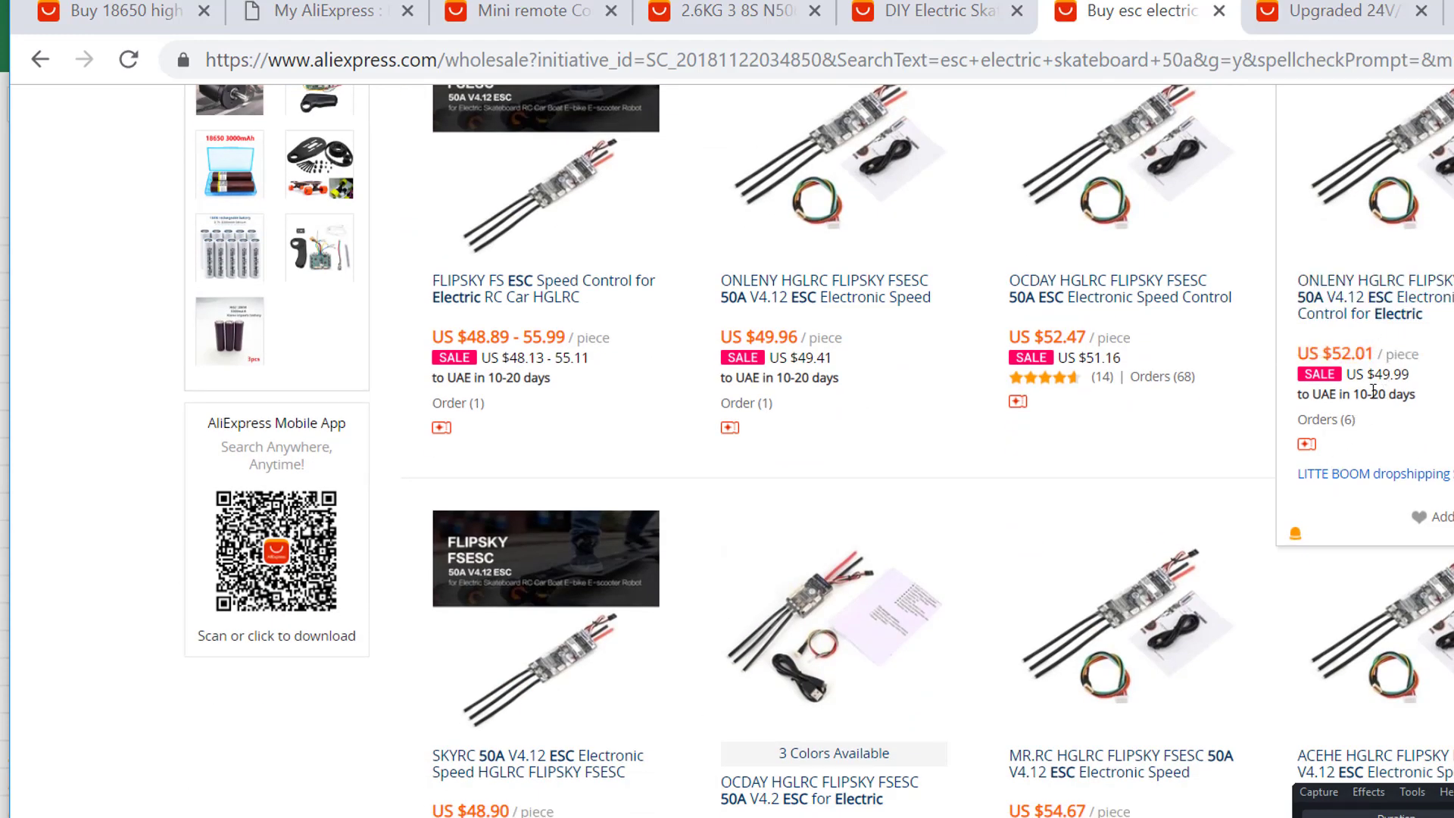
scroll(1294, 394, "down", 4)
scroll(1289, 388, "up", 7)
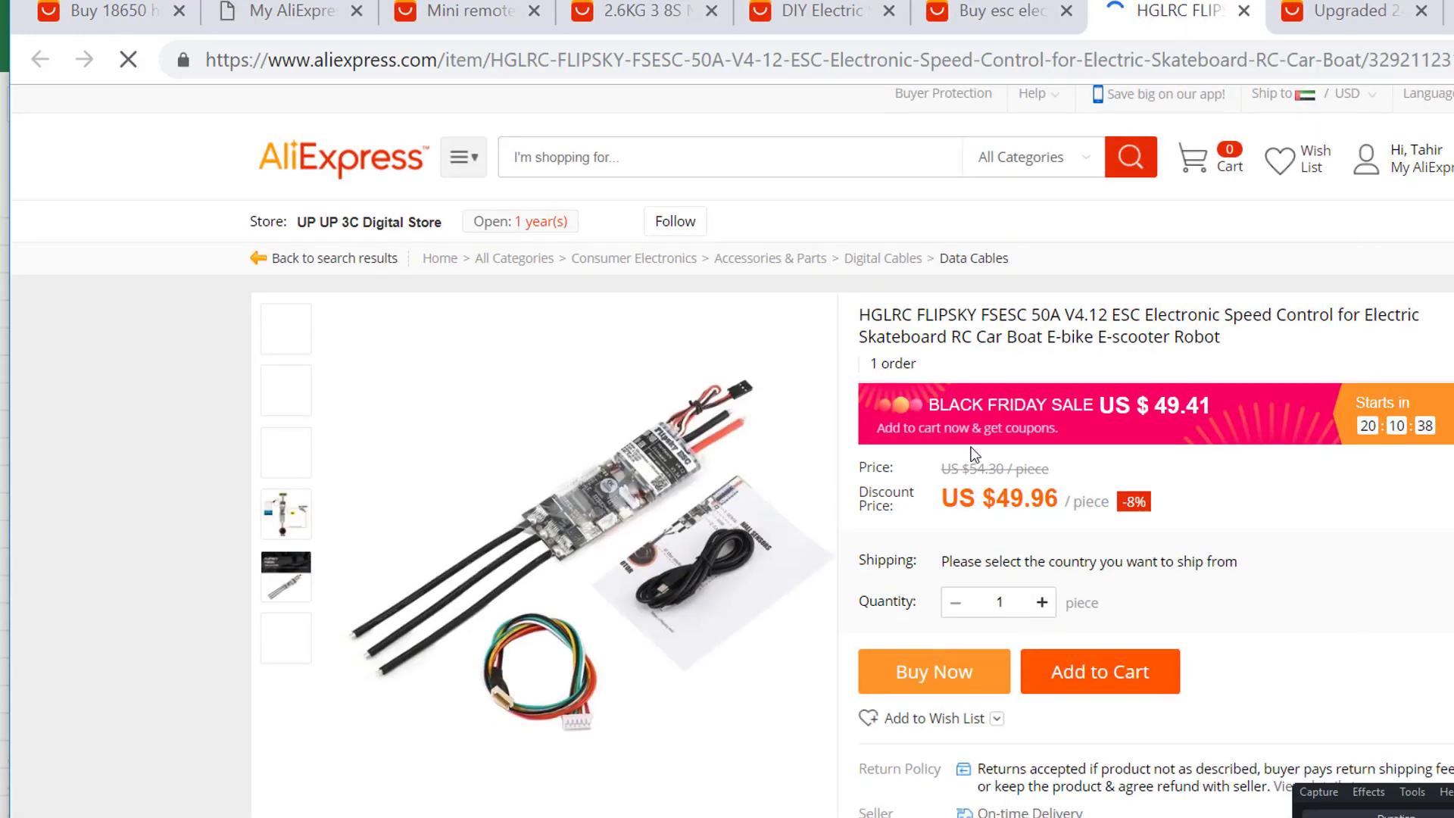
Read the FLIPSKY 50A ESC specs, noting its 3-13S Lipo support and continuous current rating.
scroll(977, 454, "down", 5)
scroll(987, 460, "down", 4)
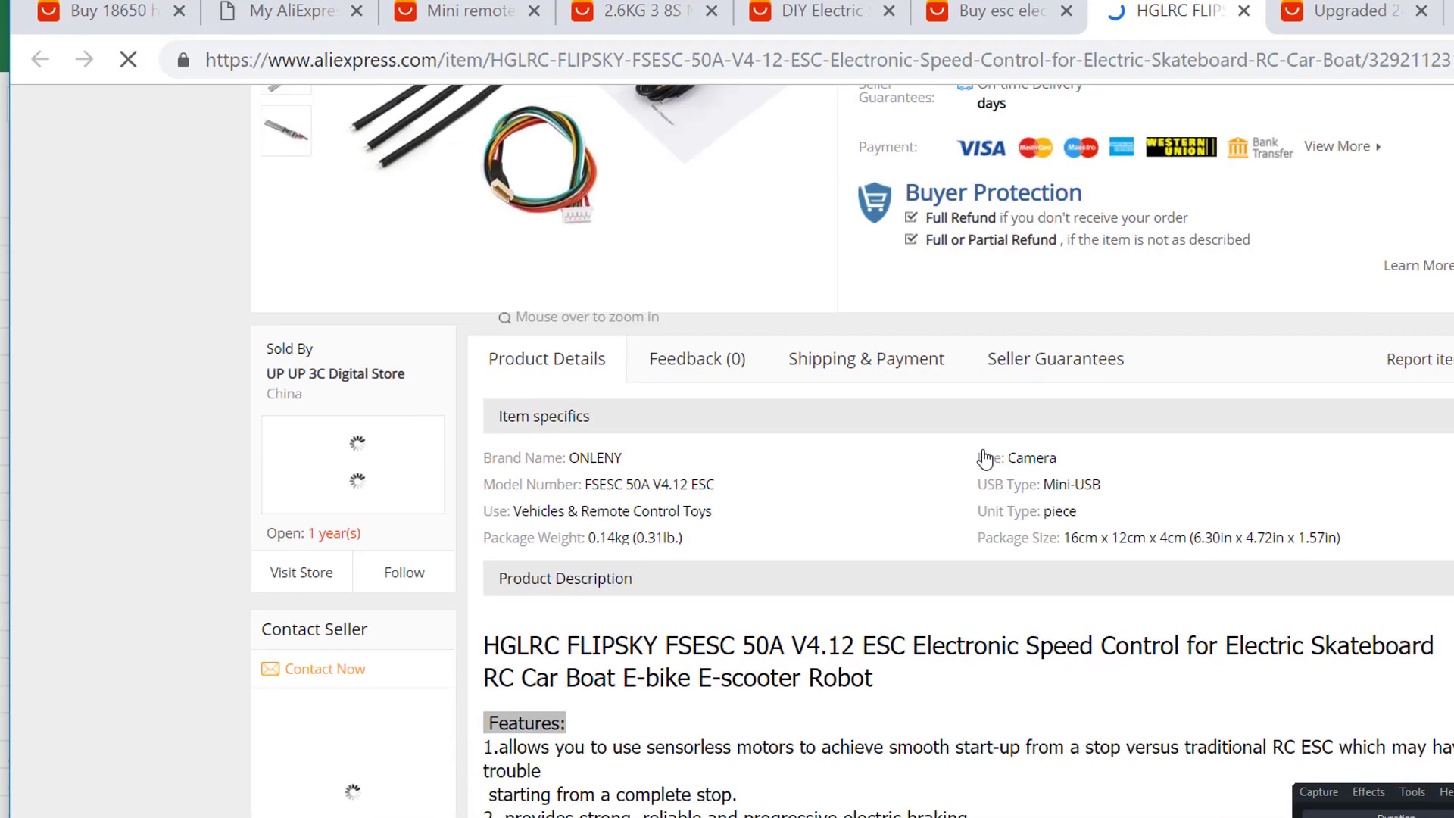
scroll(978, 460, "down", 3)
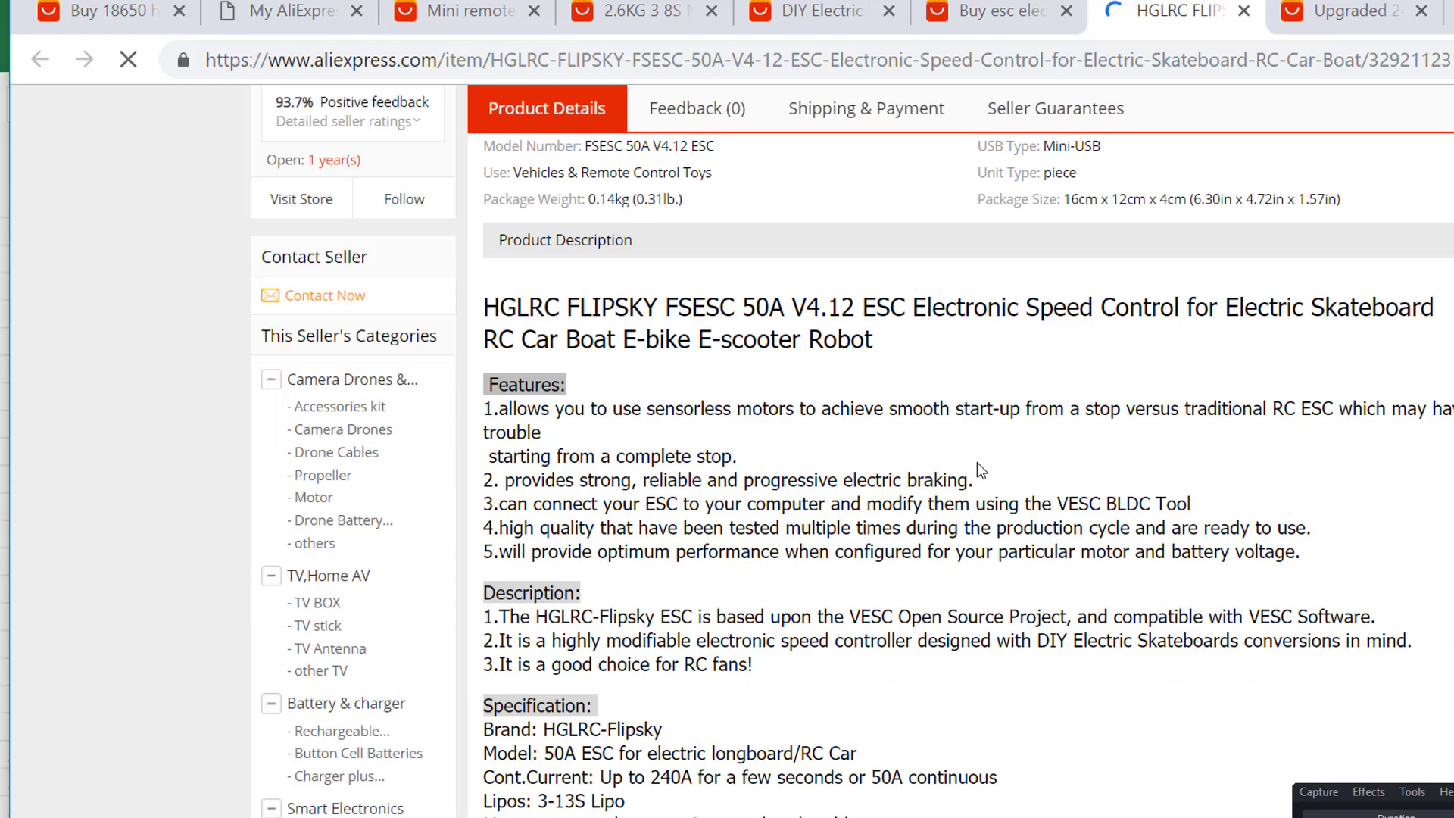
scroll(977, 462, "down", 8)
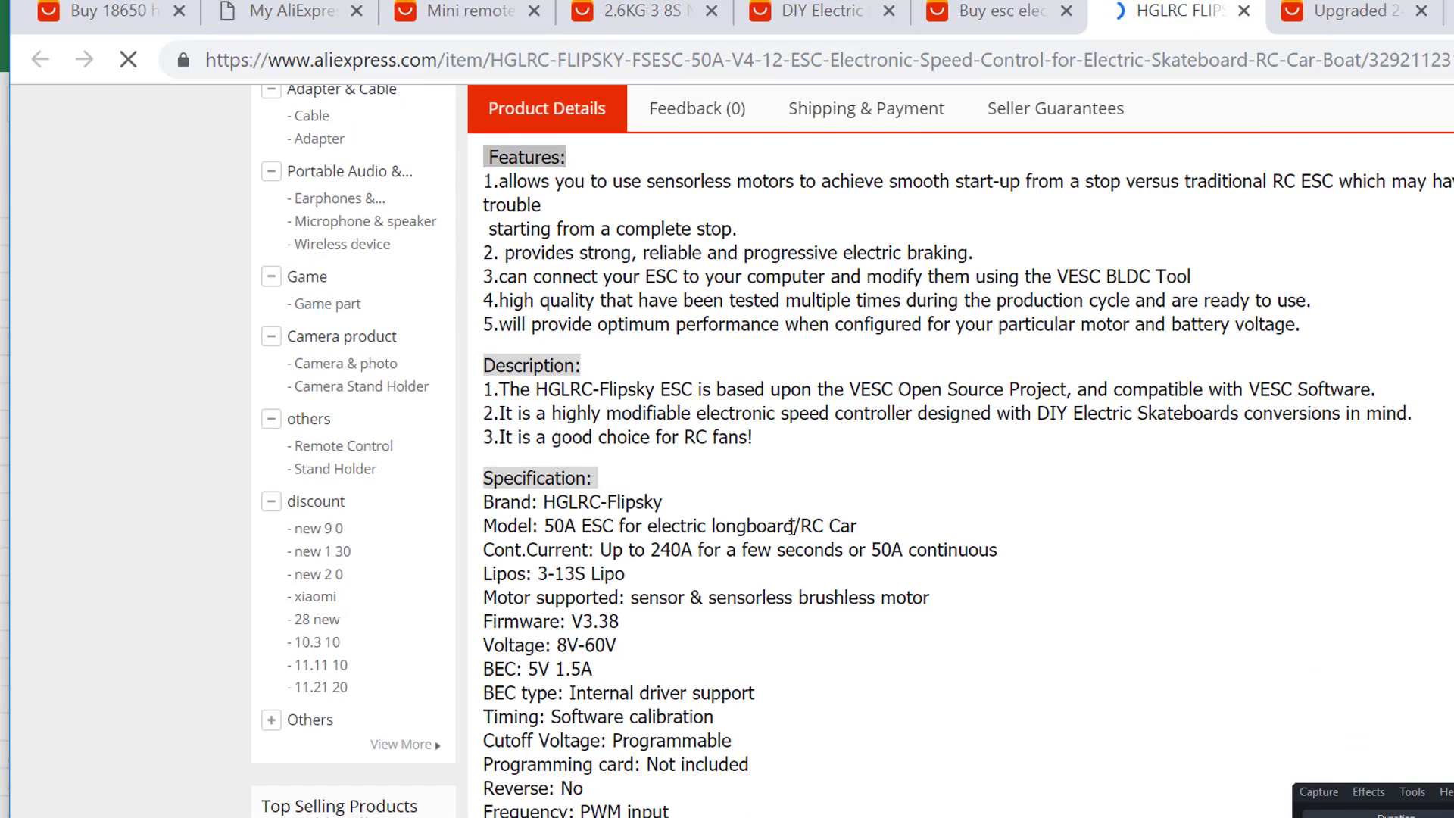
scroll(790, 527, "down", 2)
left_click_drag(498, 437, 528, 435)
left_click(647, 435)
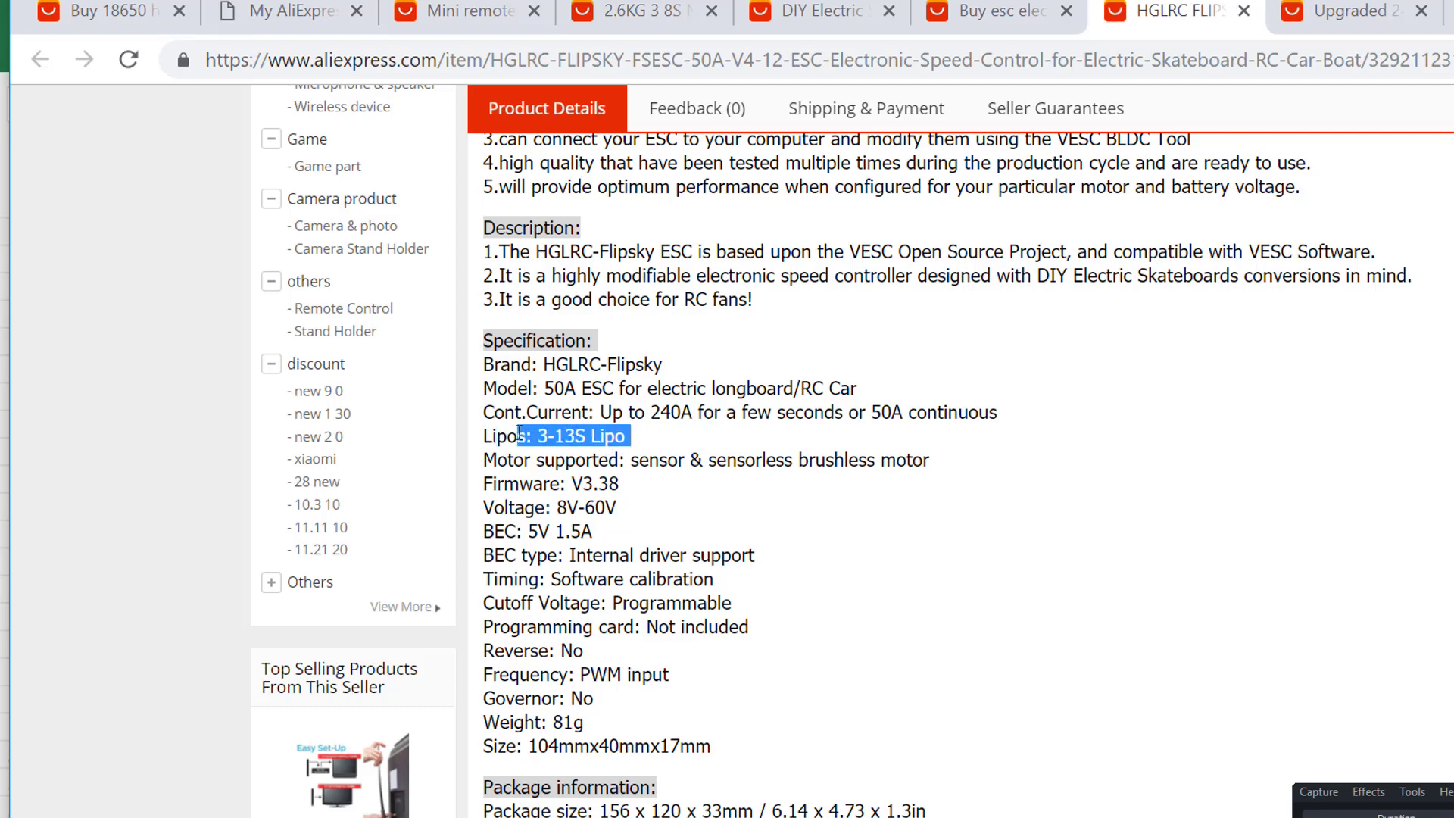
left_click(773, 410)
left_click_drag(626, 414, 991, 414)
left_click(986, 418)
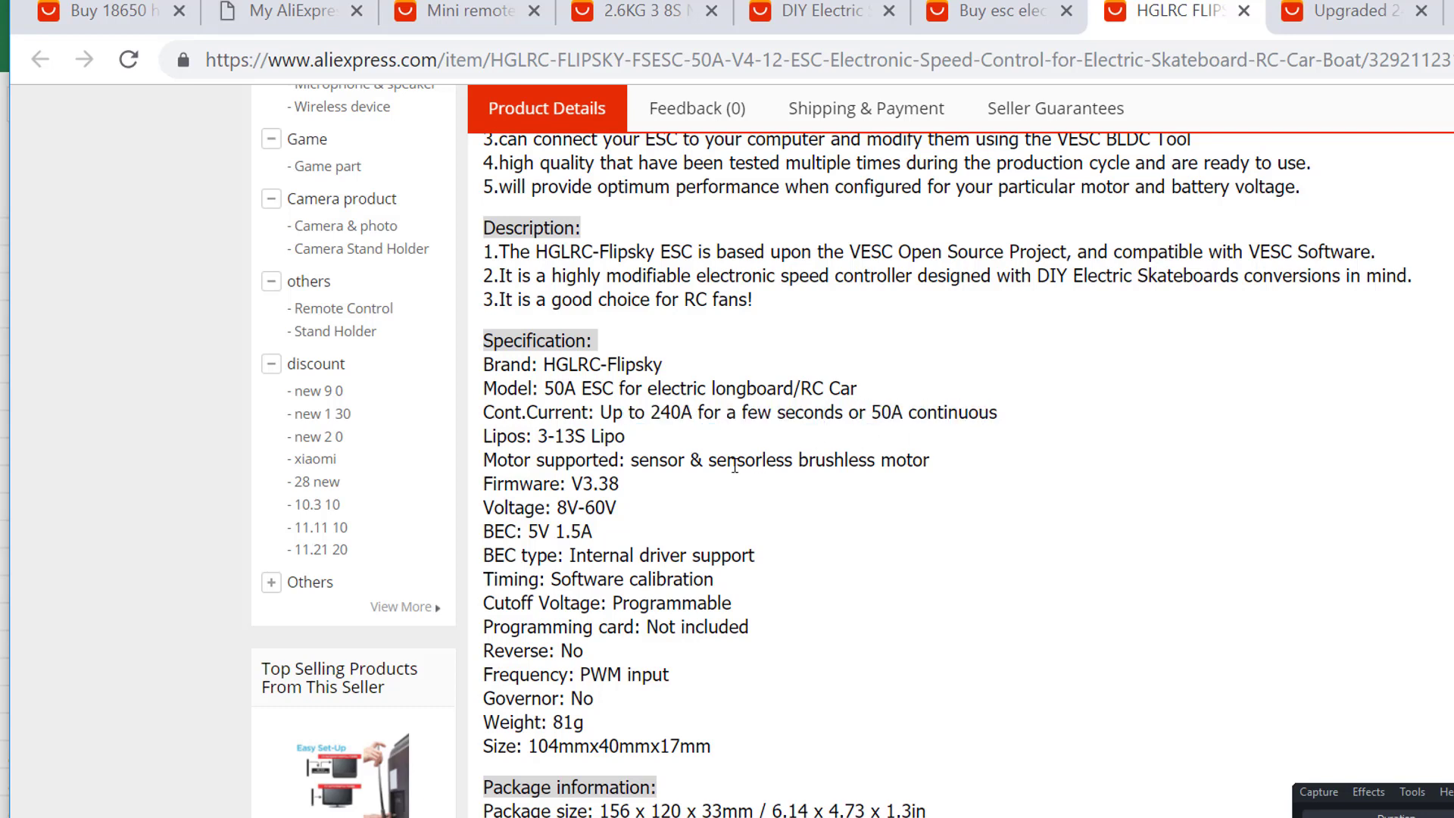
scroll(565, 487, "down", 3)
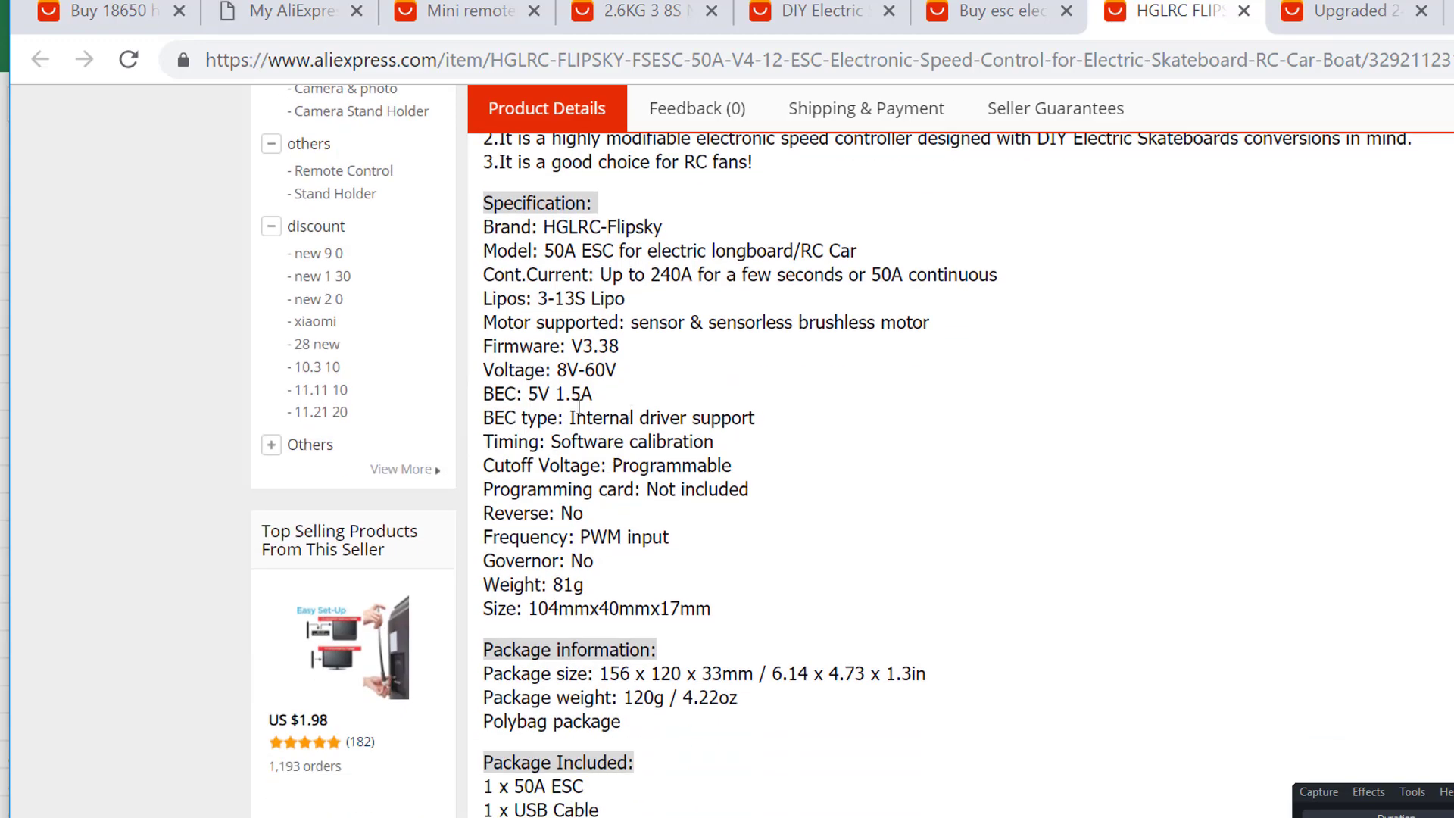
scroll(997, 467, "up", 15)
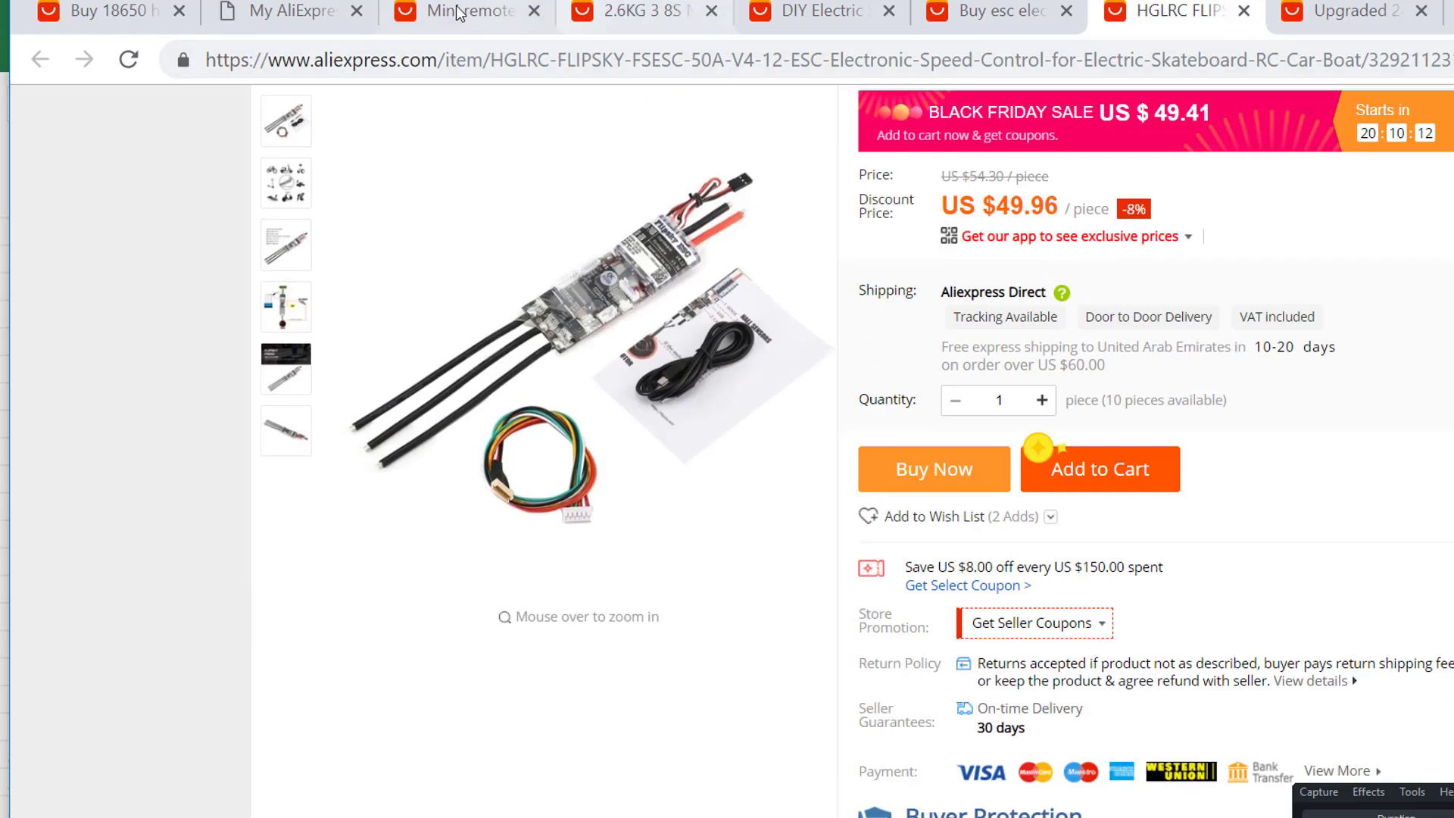
Check the Mini remote controller's price in the past orders list, then return to the spreadsheet.
left_click(299, 15)
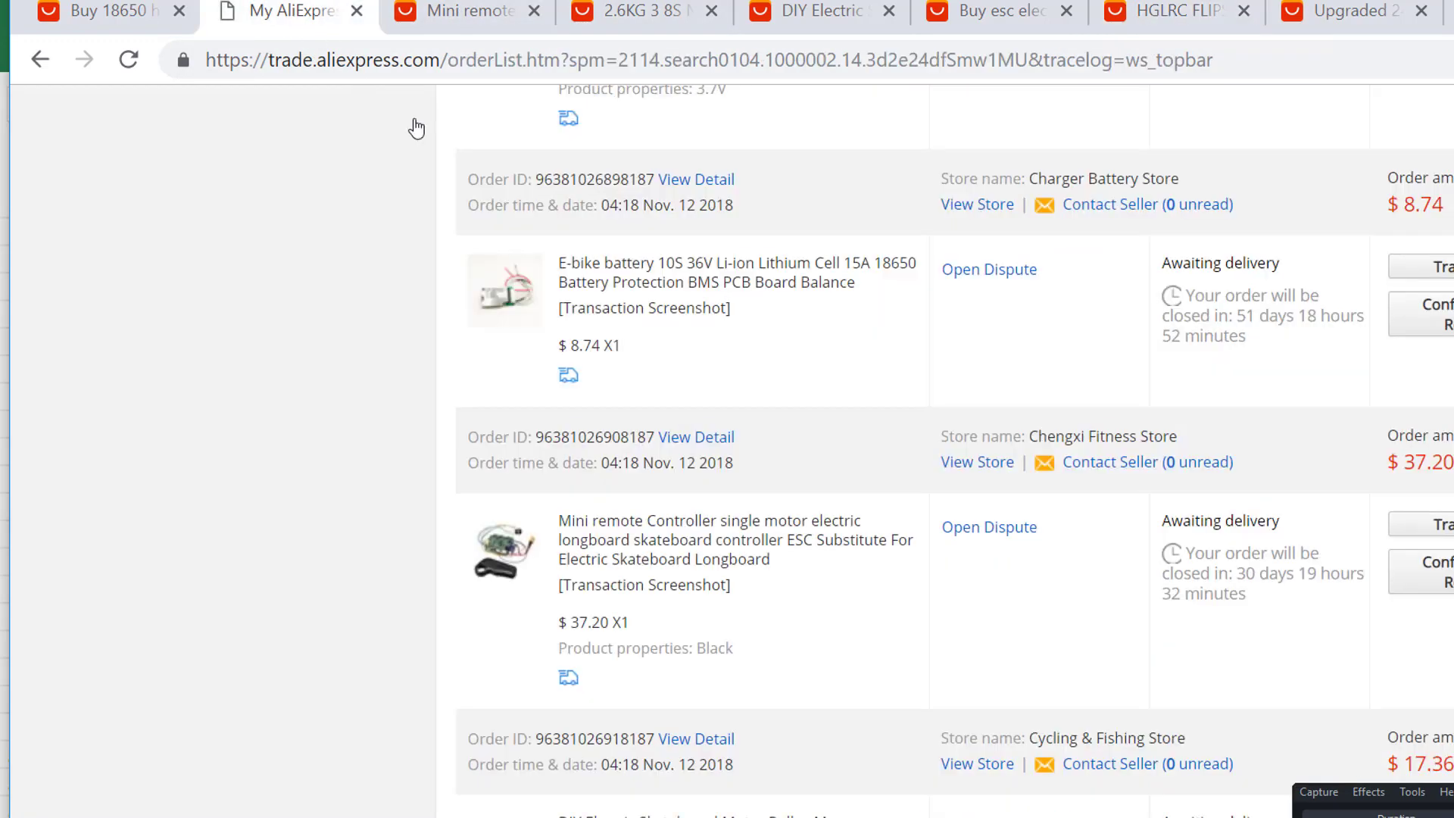
scroll(784, 490, "up", 3)
scroll(784, 491, "down", 5)
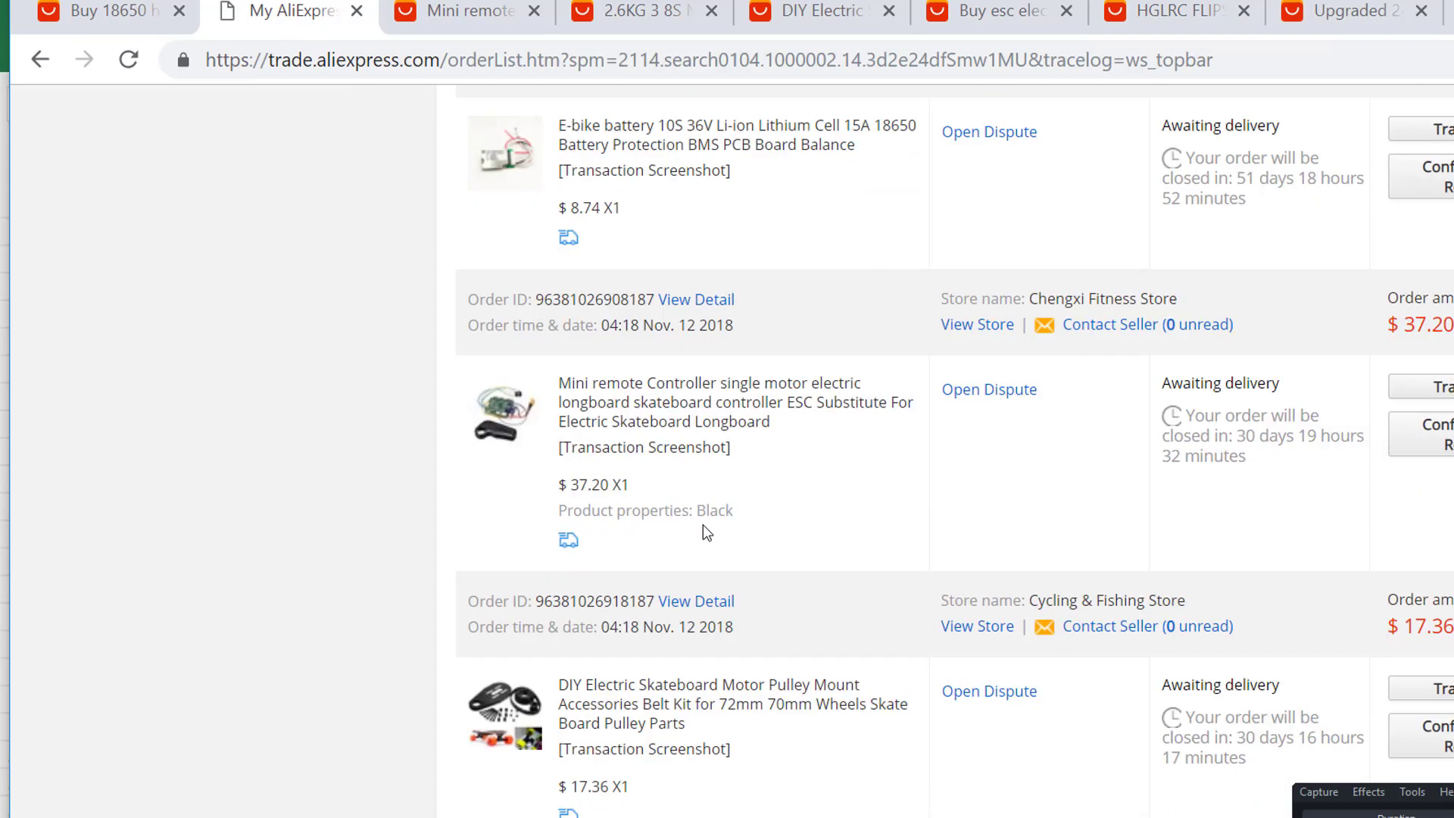
left_click_drag(645, 382, 1033, 413)
left_click_drag(674, 496, 577, 487)
left_click(656, 387)
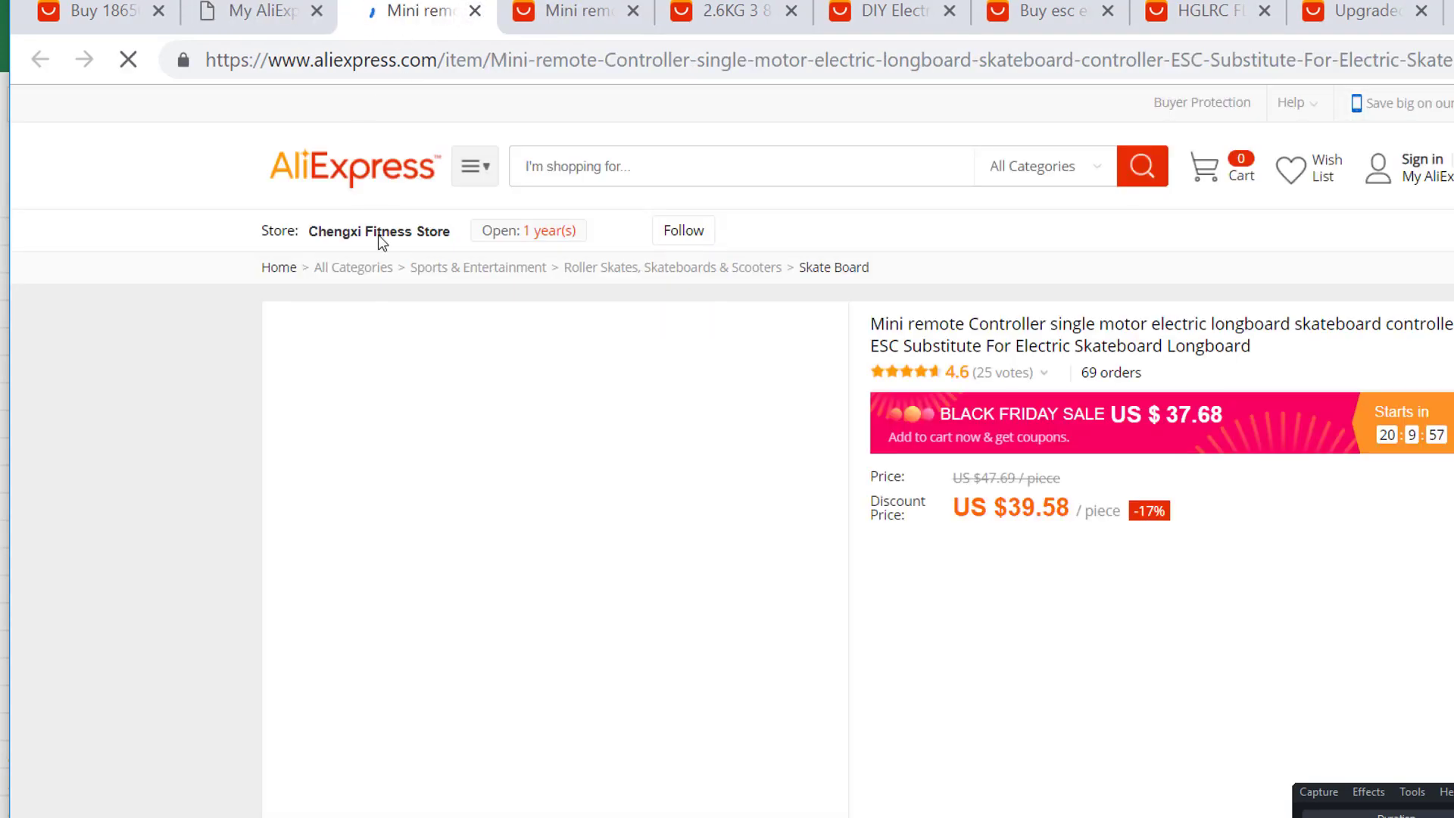
key("ctrl+w")
key("alt+Tab")
Enter 50 as the ESC cost in C9 and 20 as the Remote cost in C10.
left_click(412, 478)
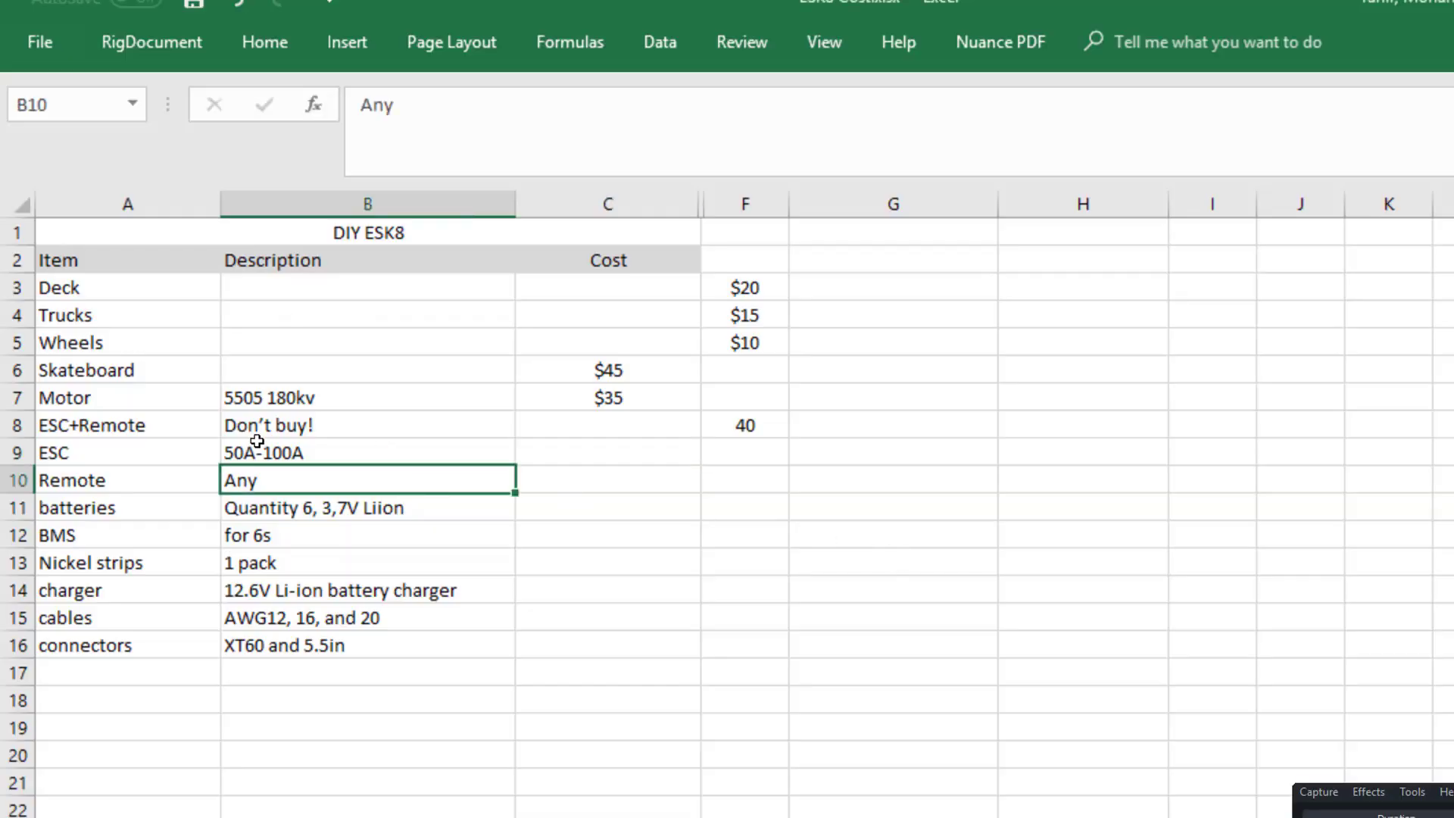
left_click_drag(206, 425, 584, 439)
left_click(606, 453)
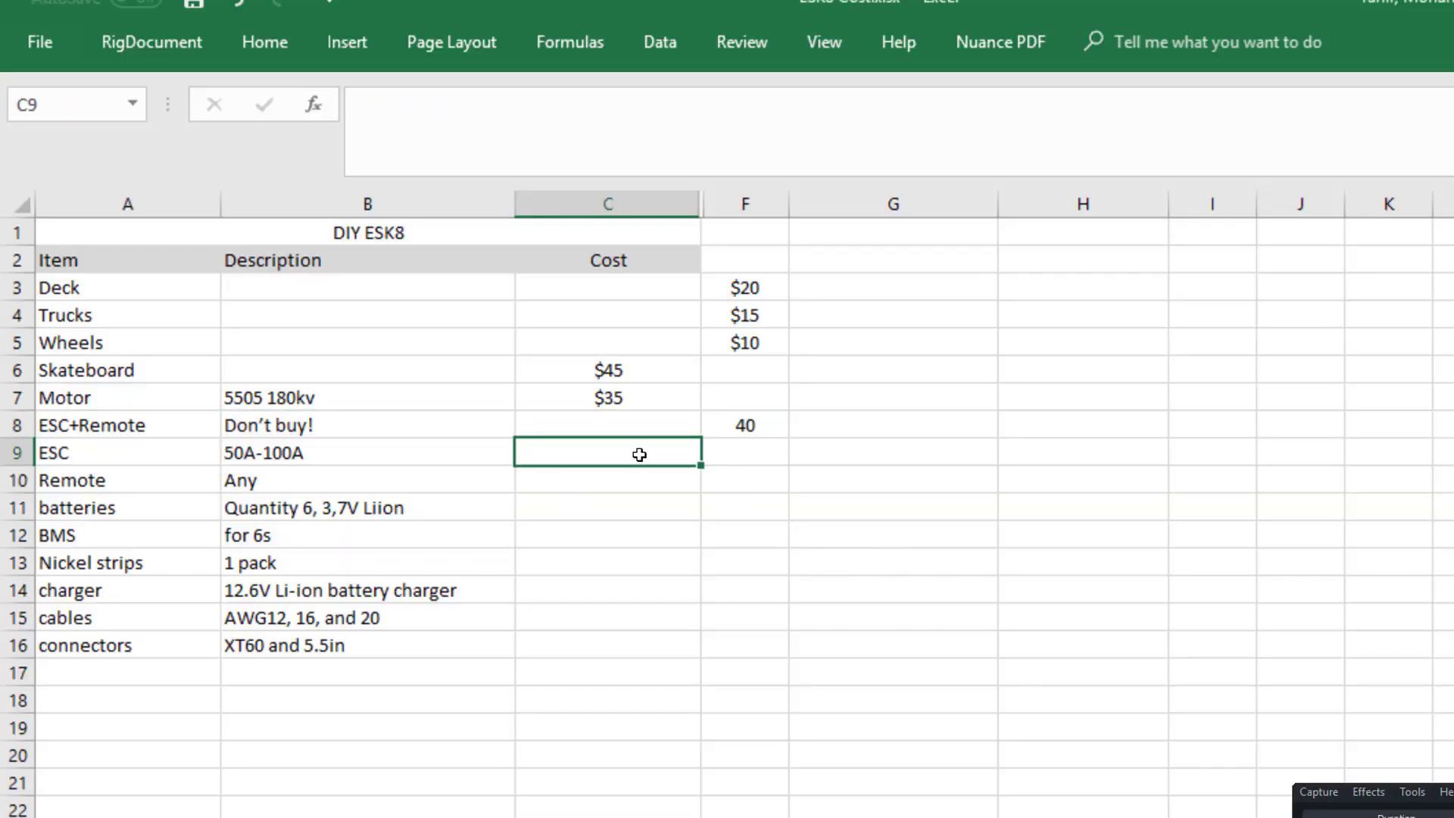
type("50")
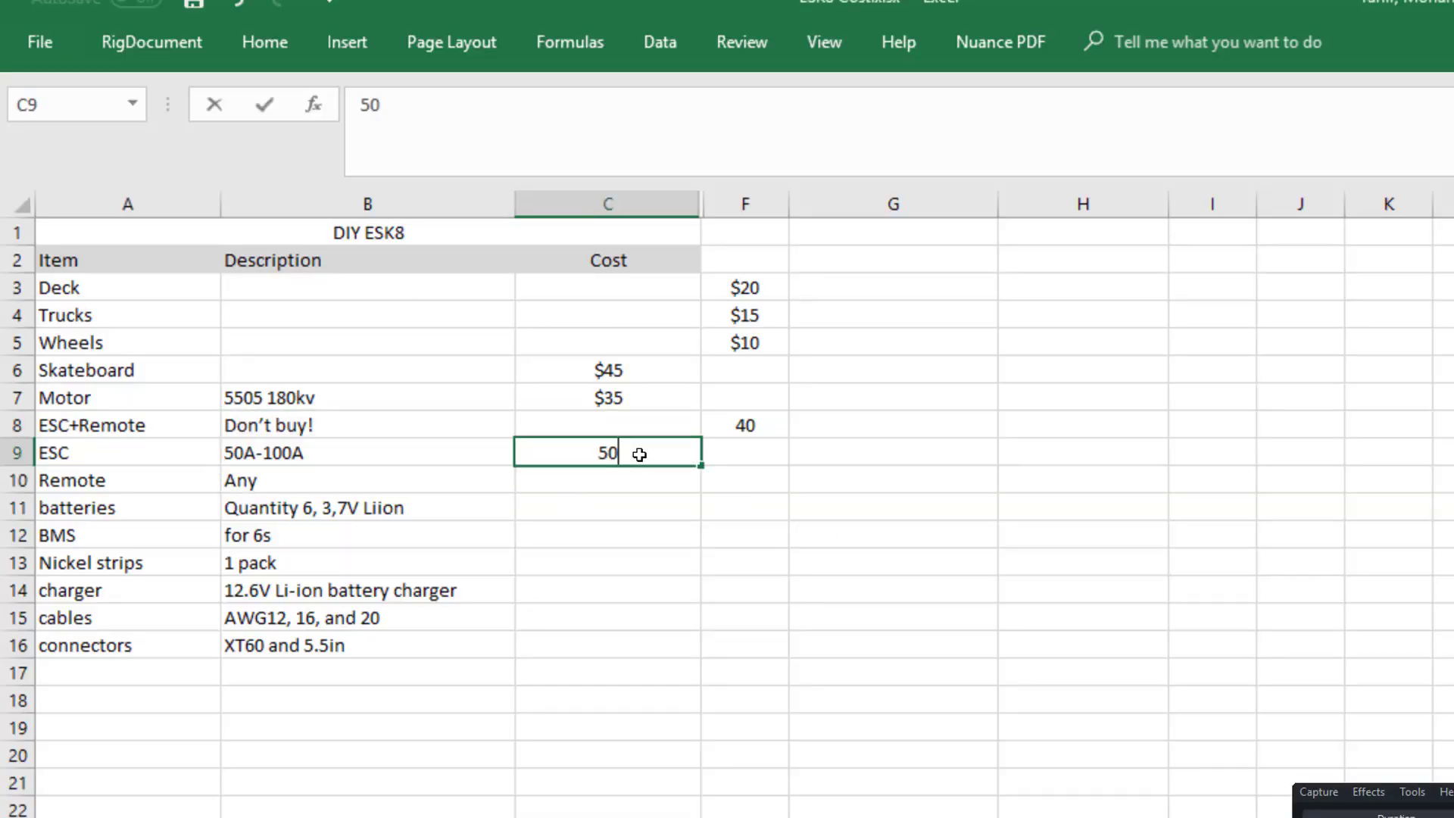
key("Return")
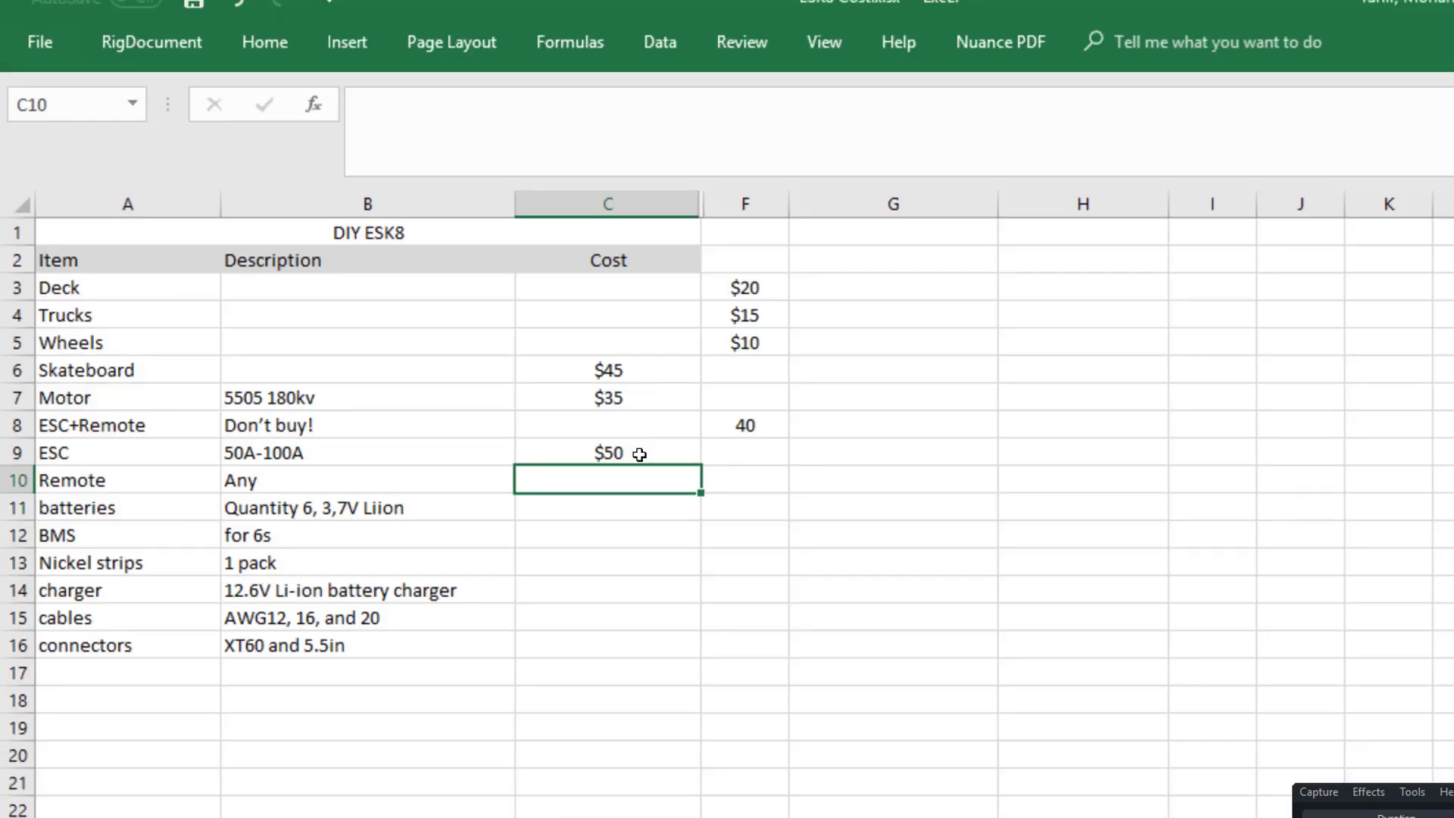
type("20")
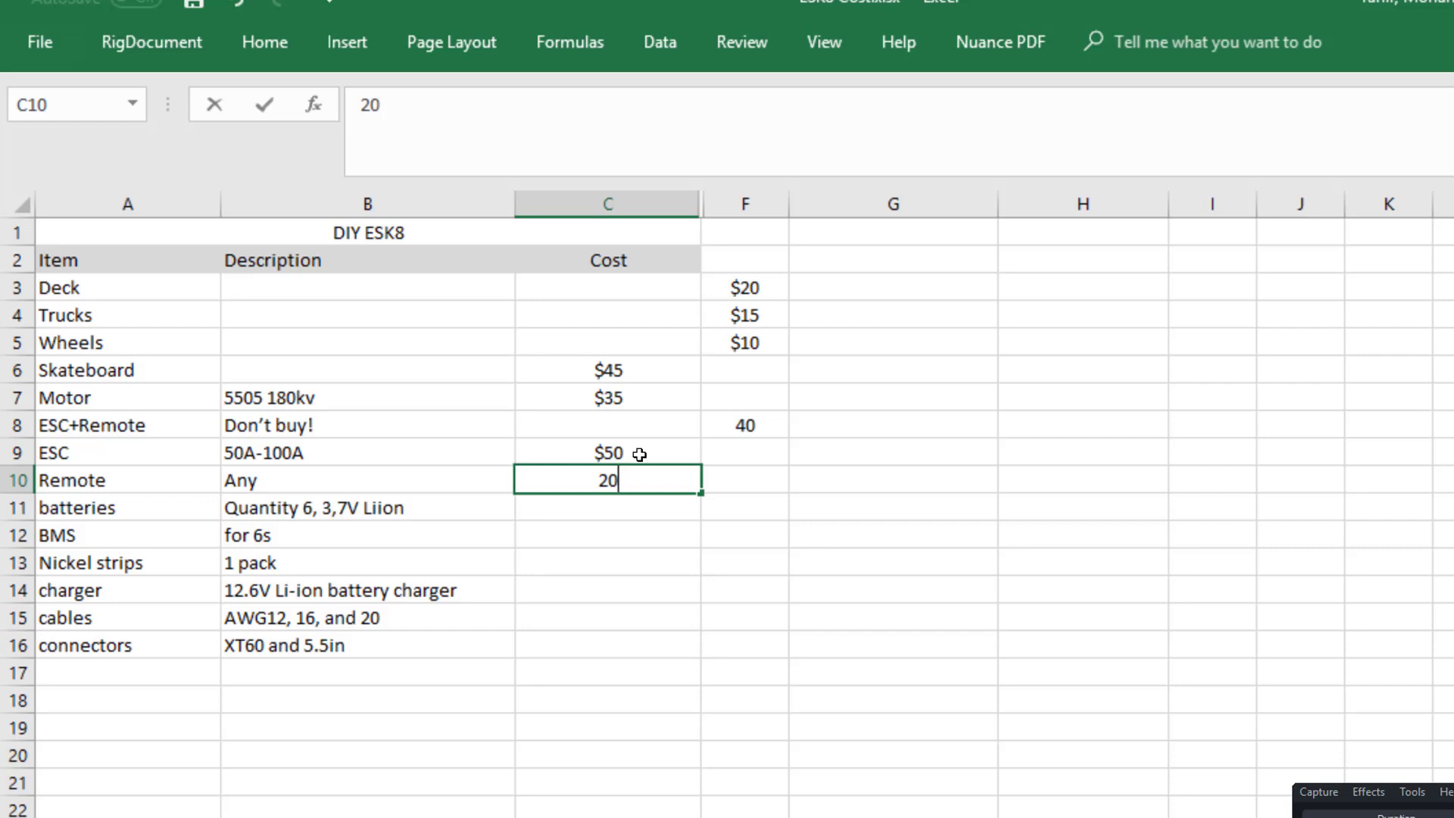
key("Return")
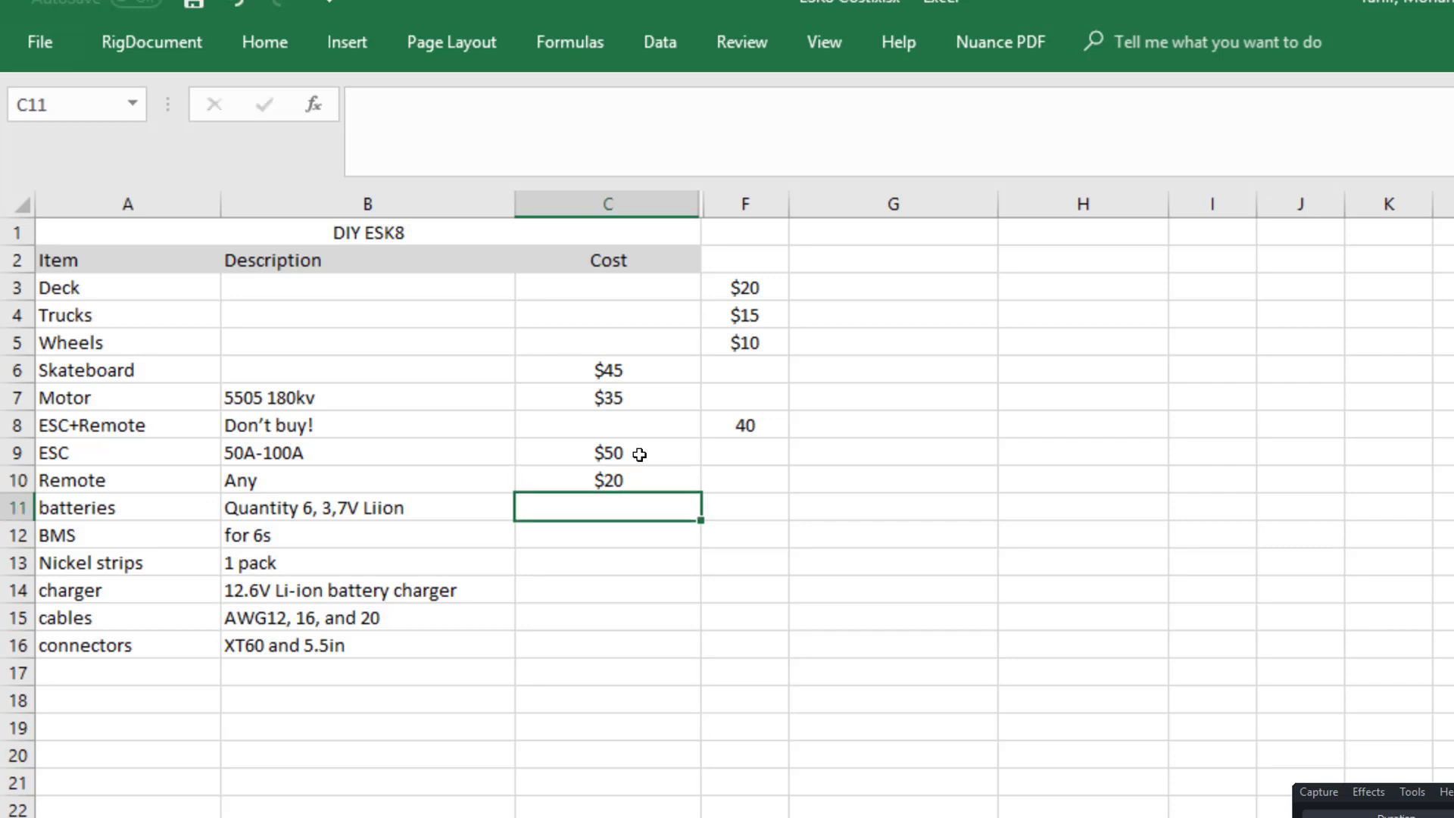
key("Right")
left_click(353, 525)
left_click(384, 512)
left_click(560, 516)
Search AliExpress for lipo batteries and scroll through the results.
key("alt+Tab")
scroll(399, 515, "up", 10)
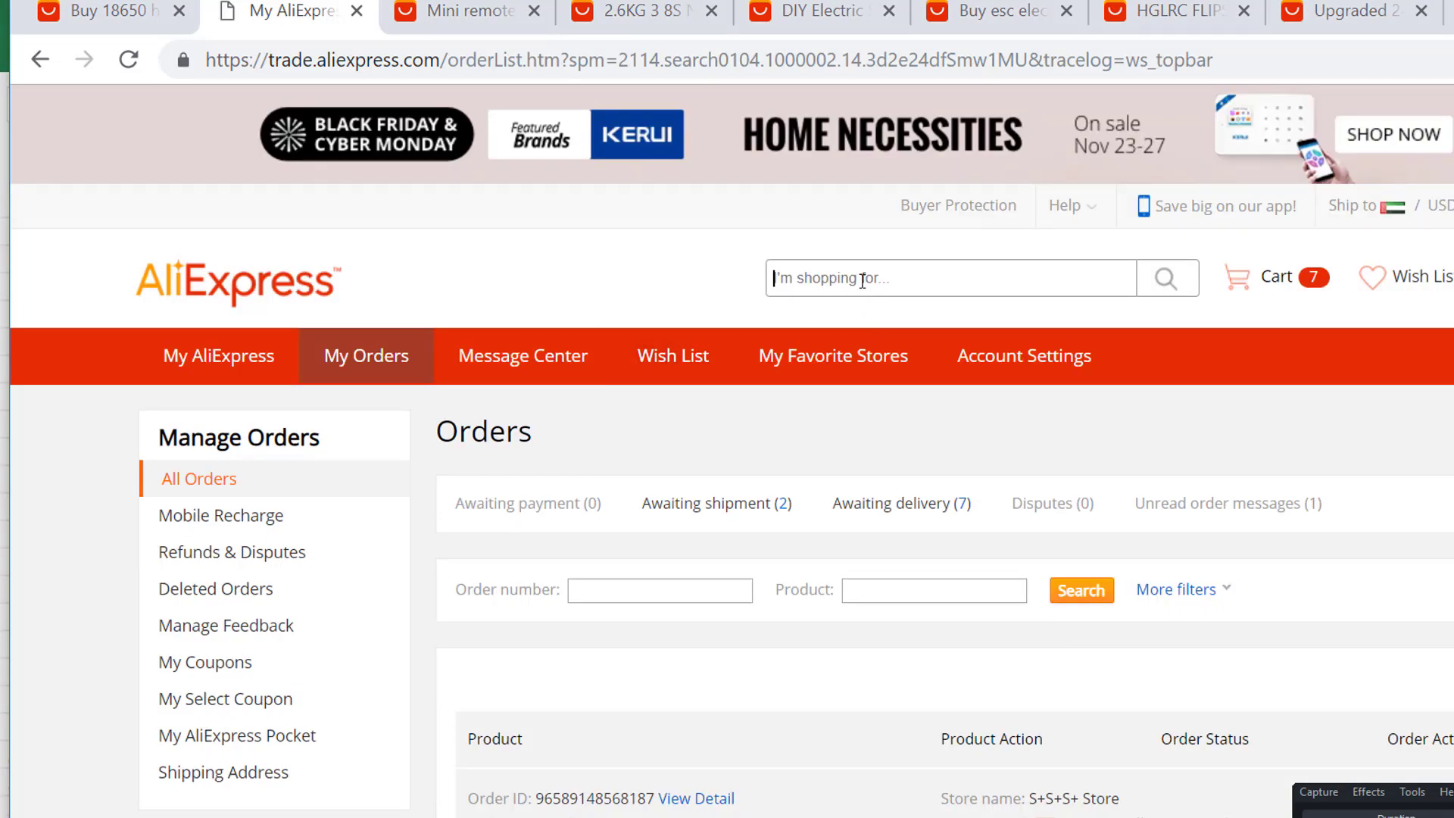
left_click(862, 281)
key("Return")
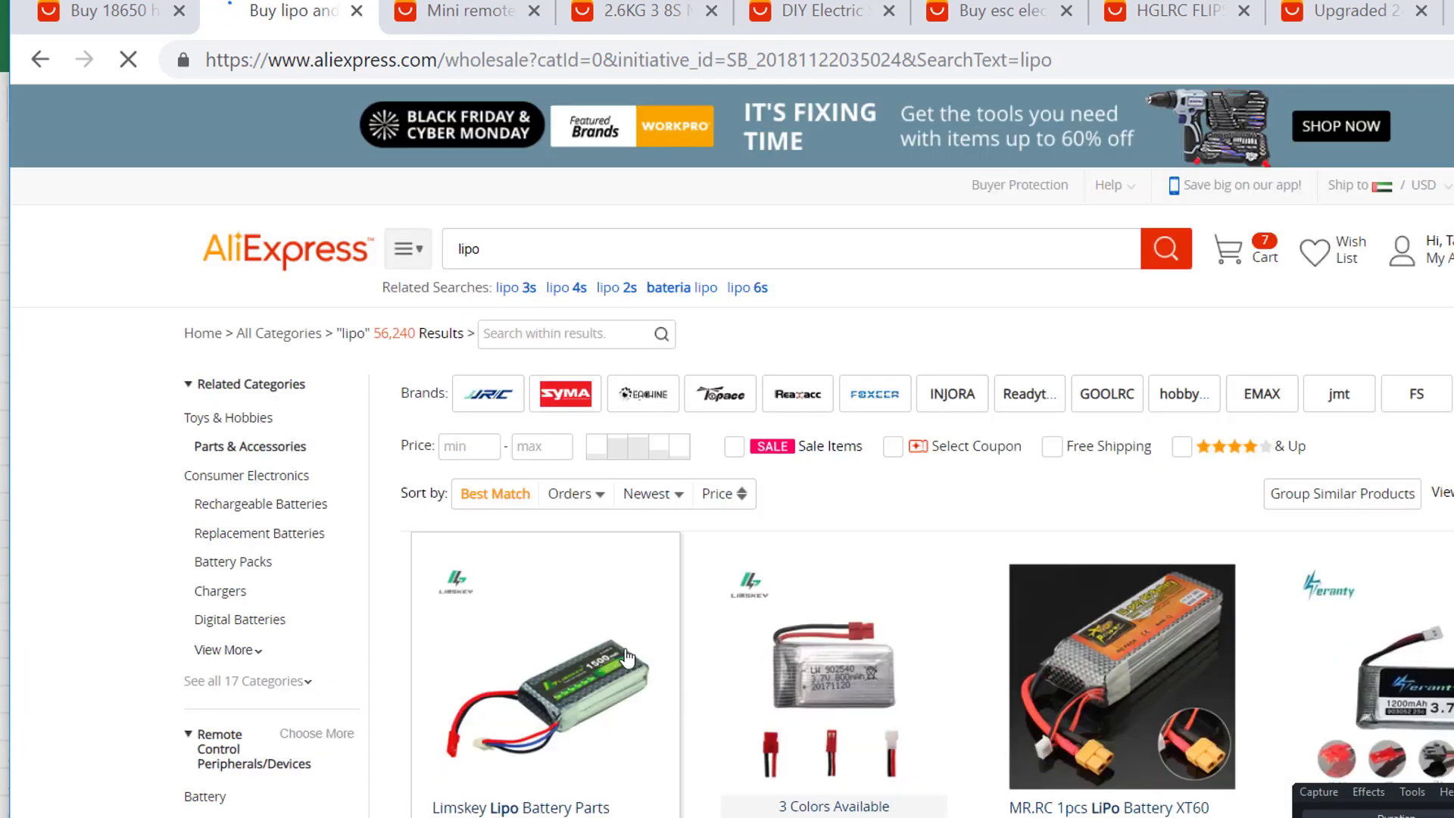
scroll(621, 758, "down", 6)
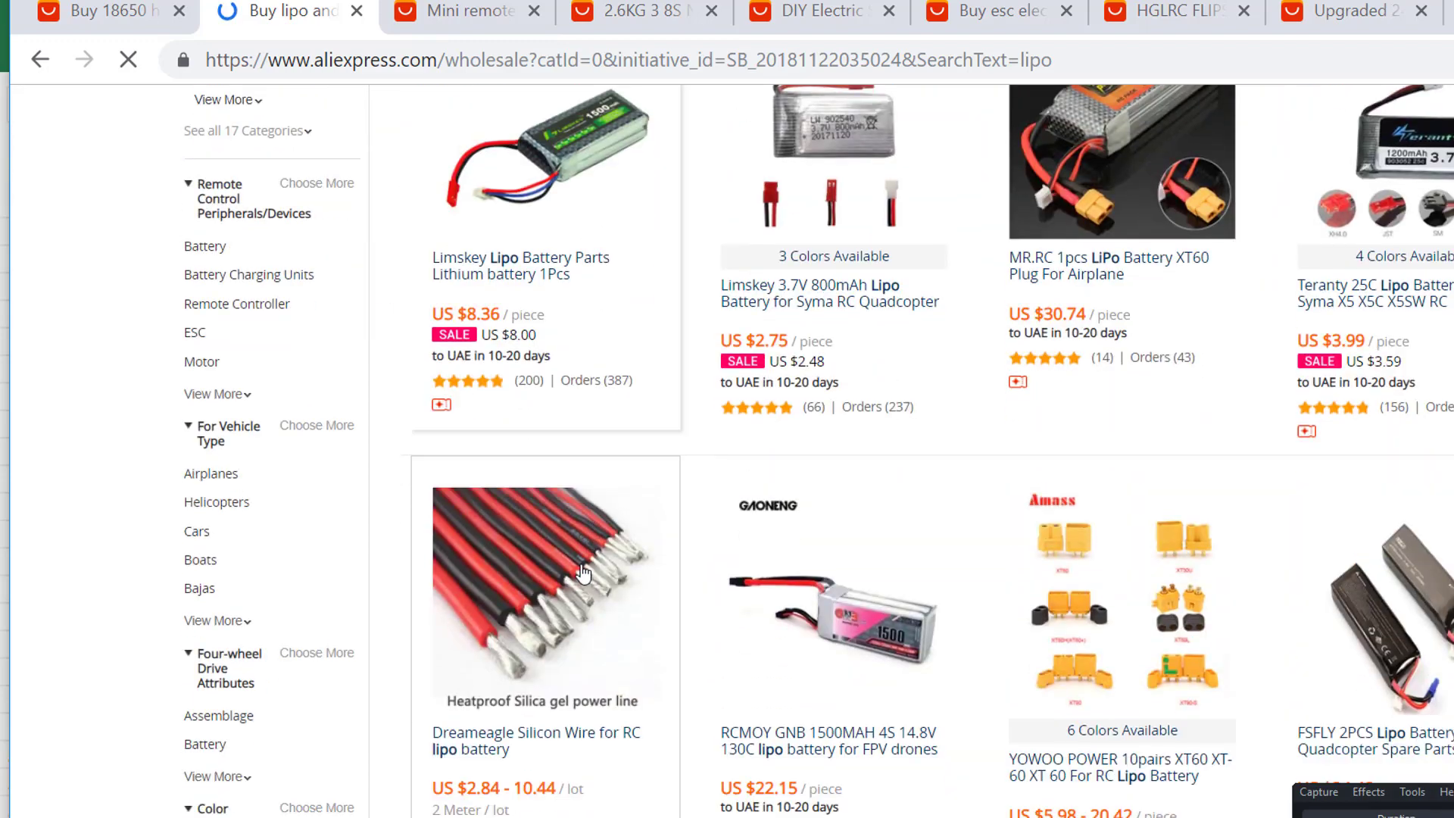
scroll(572, 283, "up", 2)
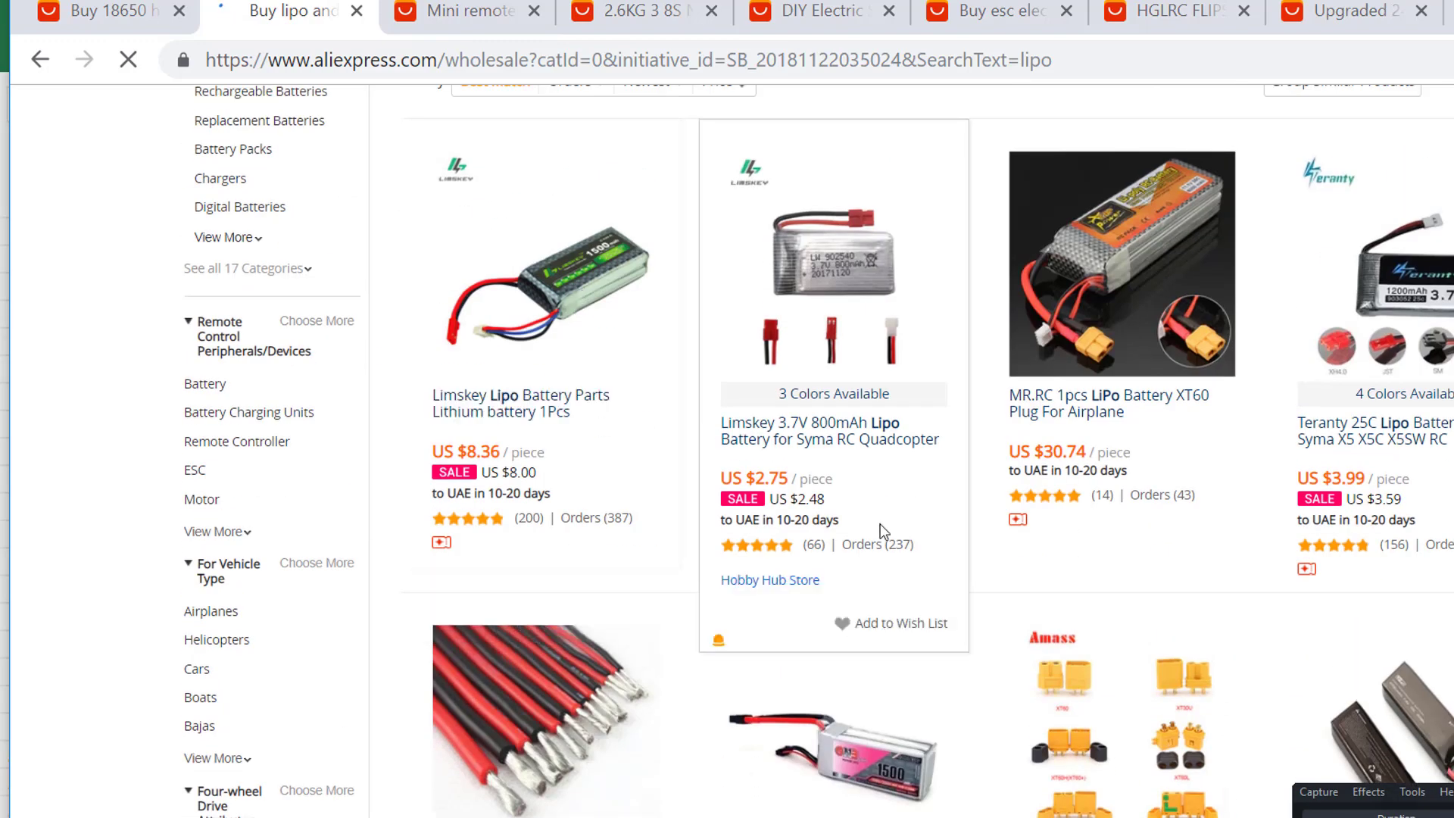
scroll(805, 545, "up", 5)
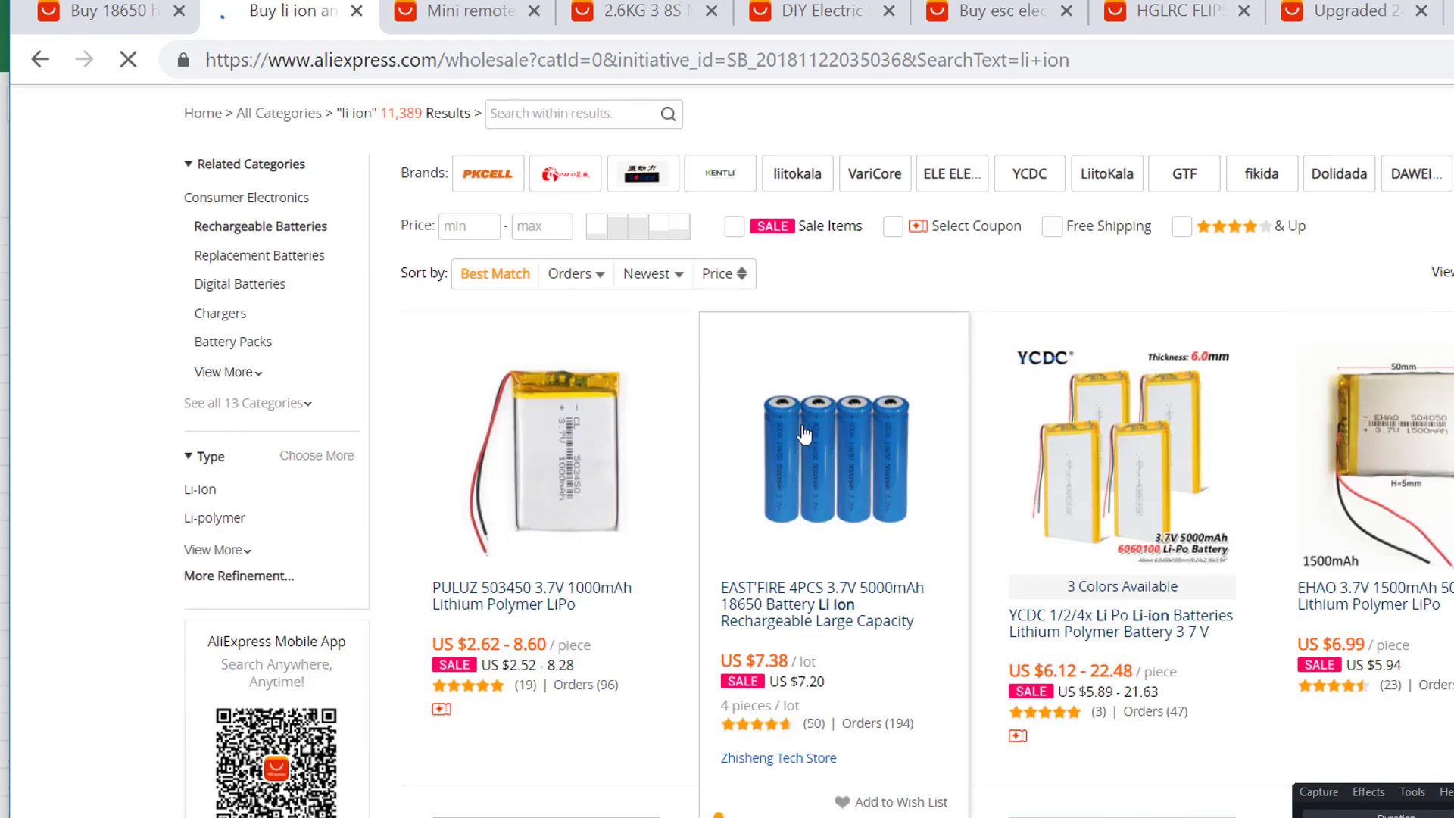
Extend the search to 'li ion 6s pack' and scroll through the 15 pack results.
scroll(924, 451, "up", 2)
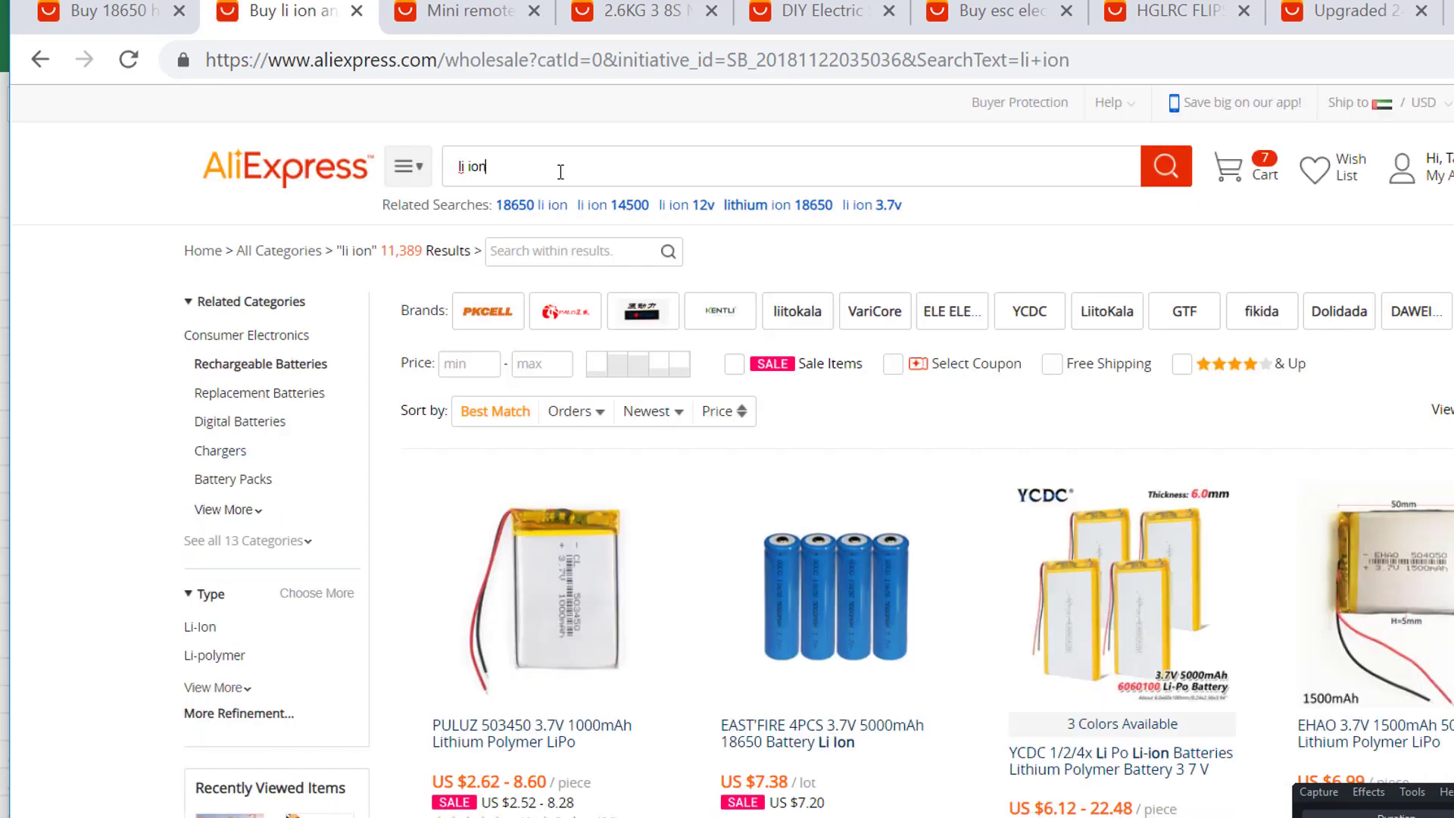
left_click(561, 172)
type("6s")
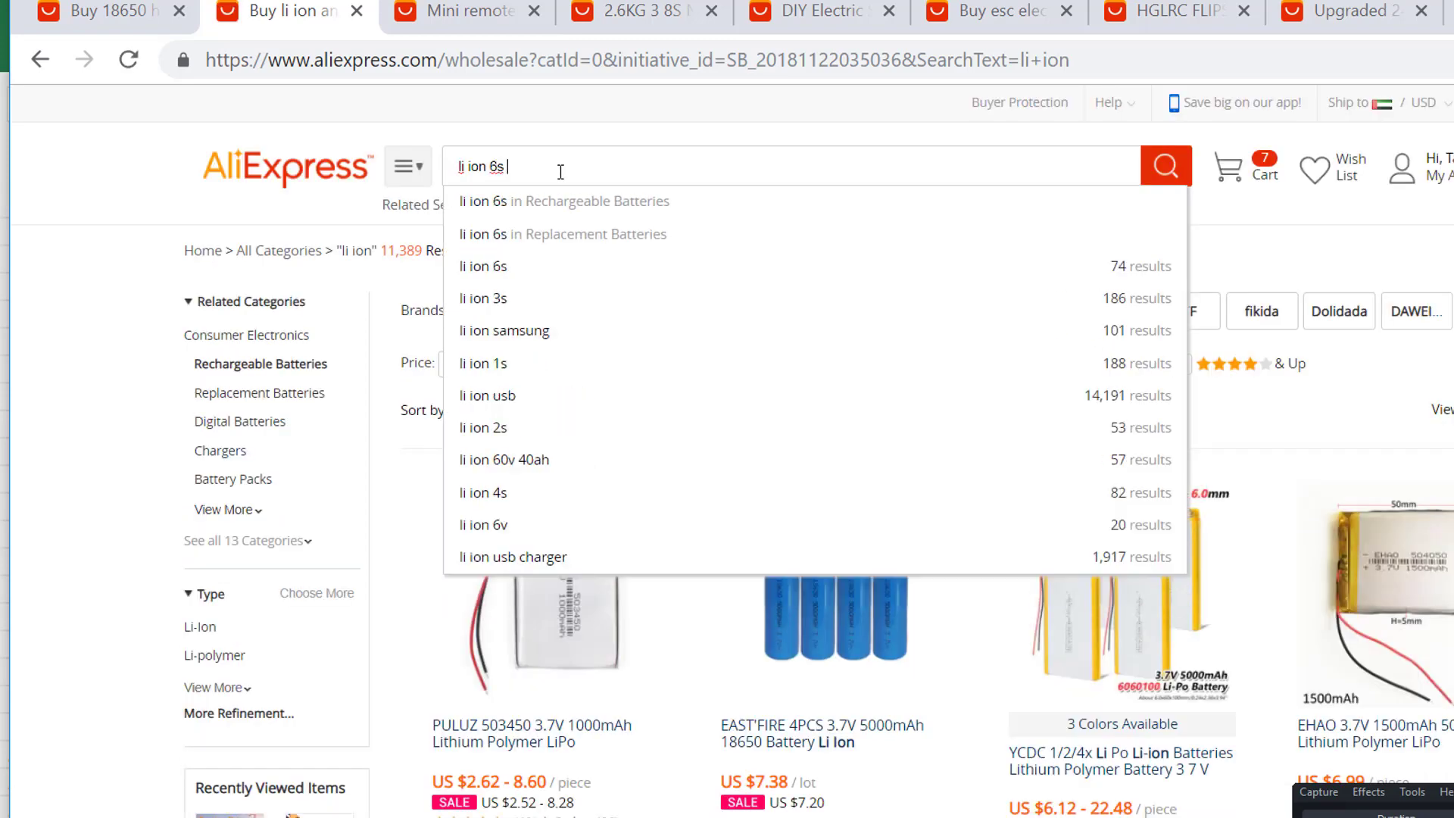
type(" pack")
key("Return")
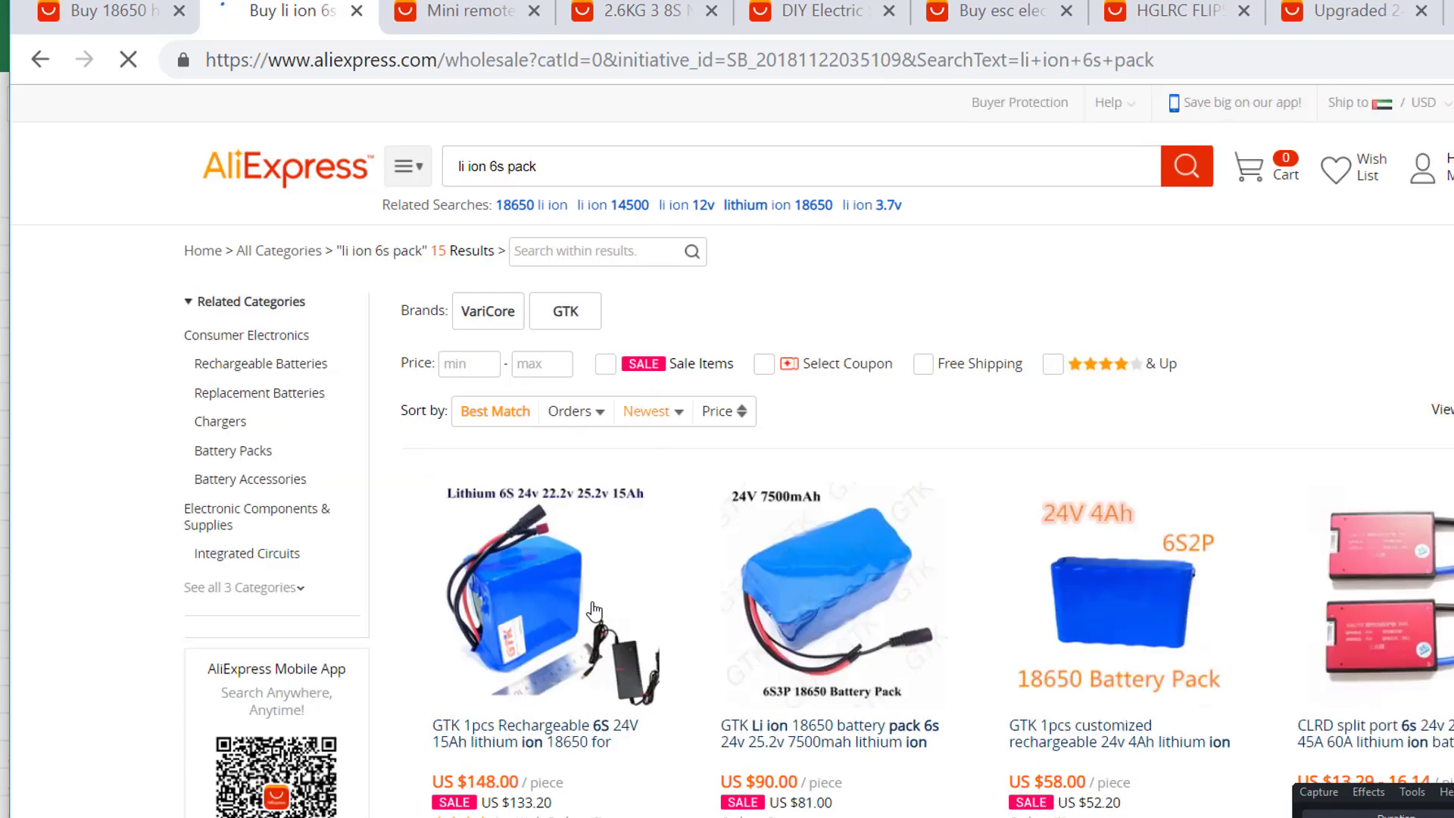
scroll(614, 666, "down", 3)
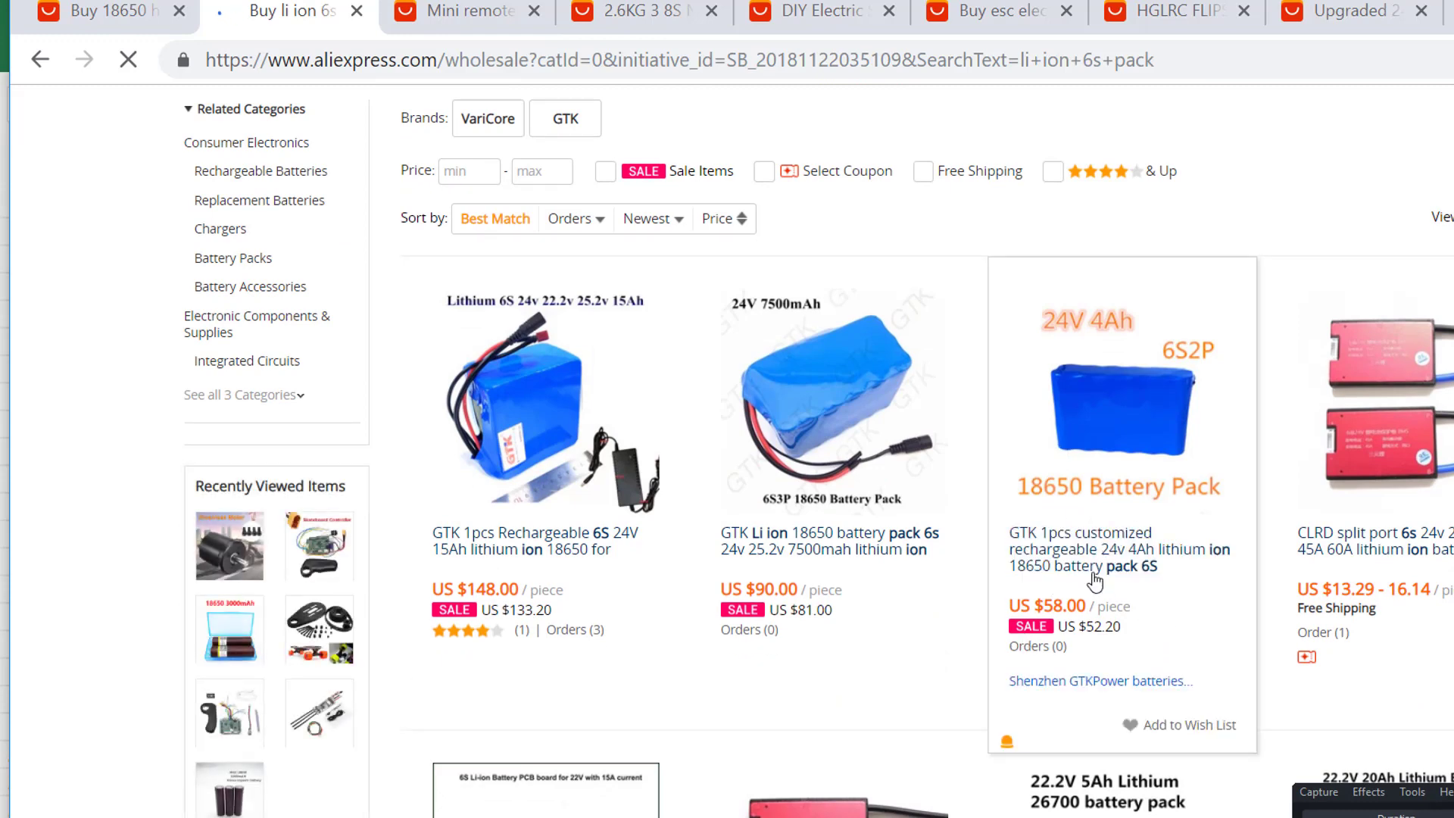
scroll(1376, 506, "down", 15)
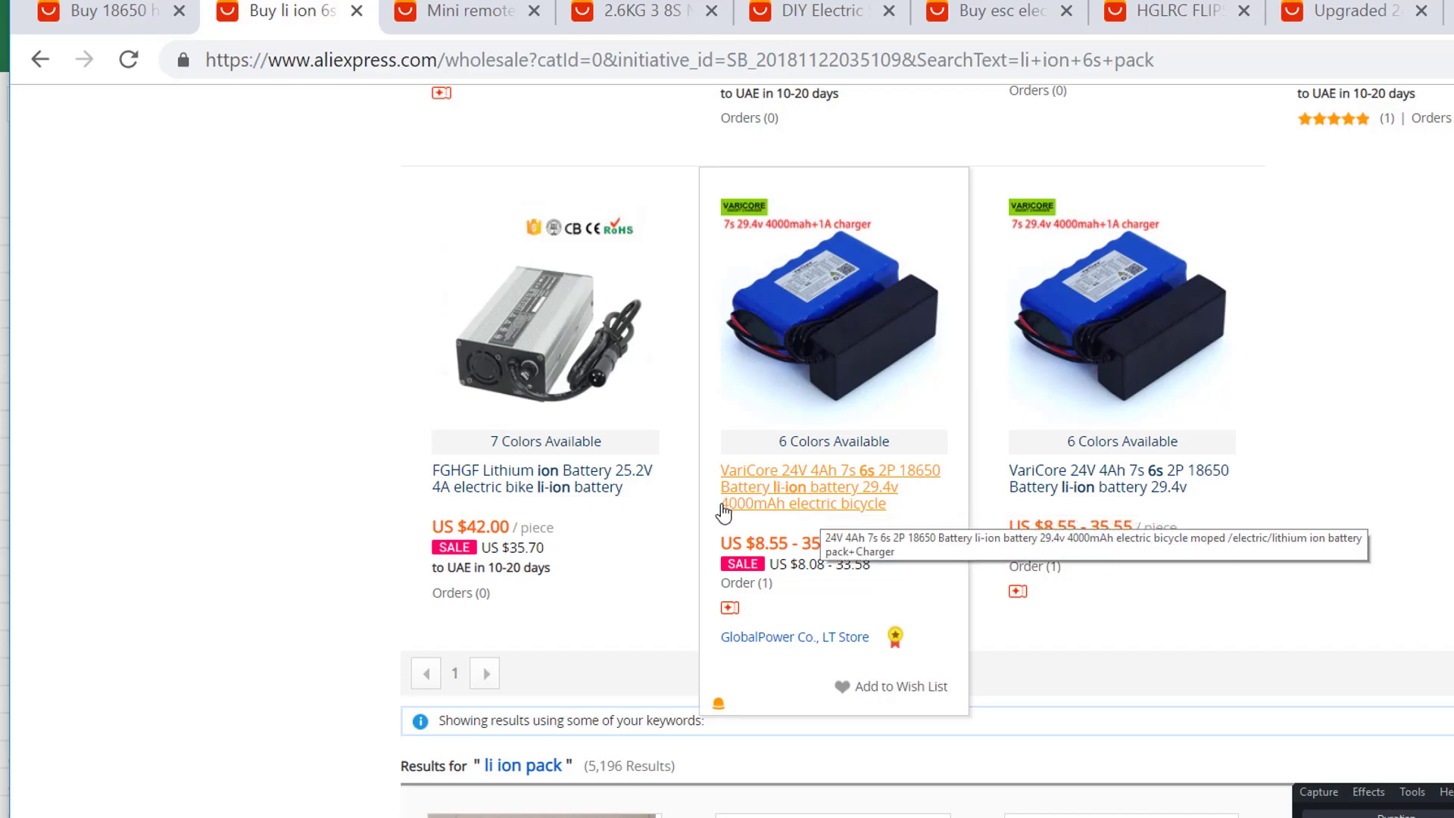
scroll(893, 521, "up", 10)
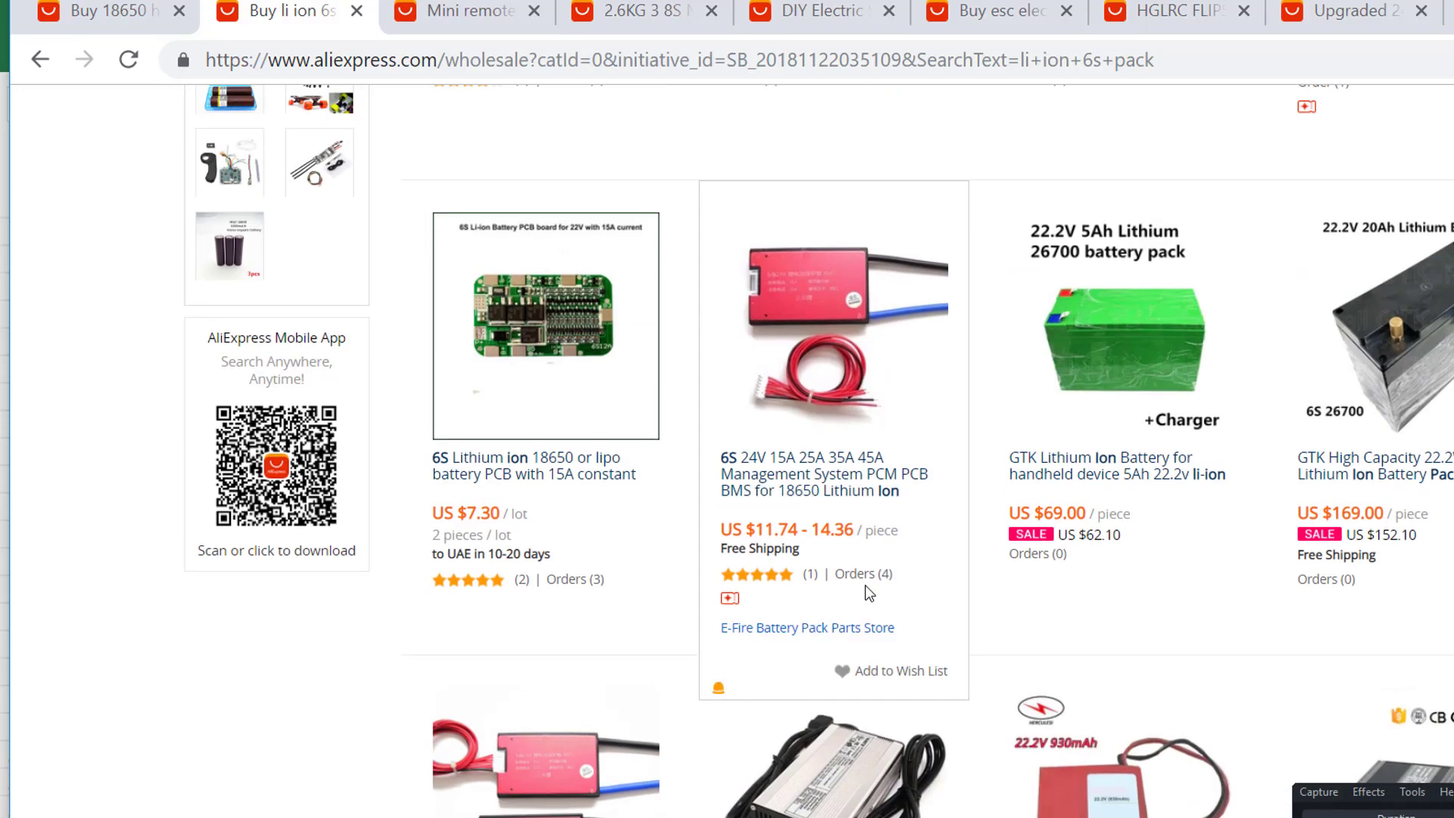
scroll(865, 594, "up", 10)
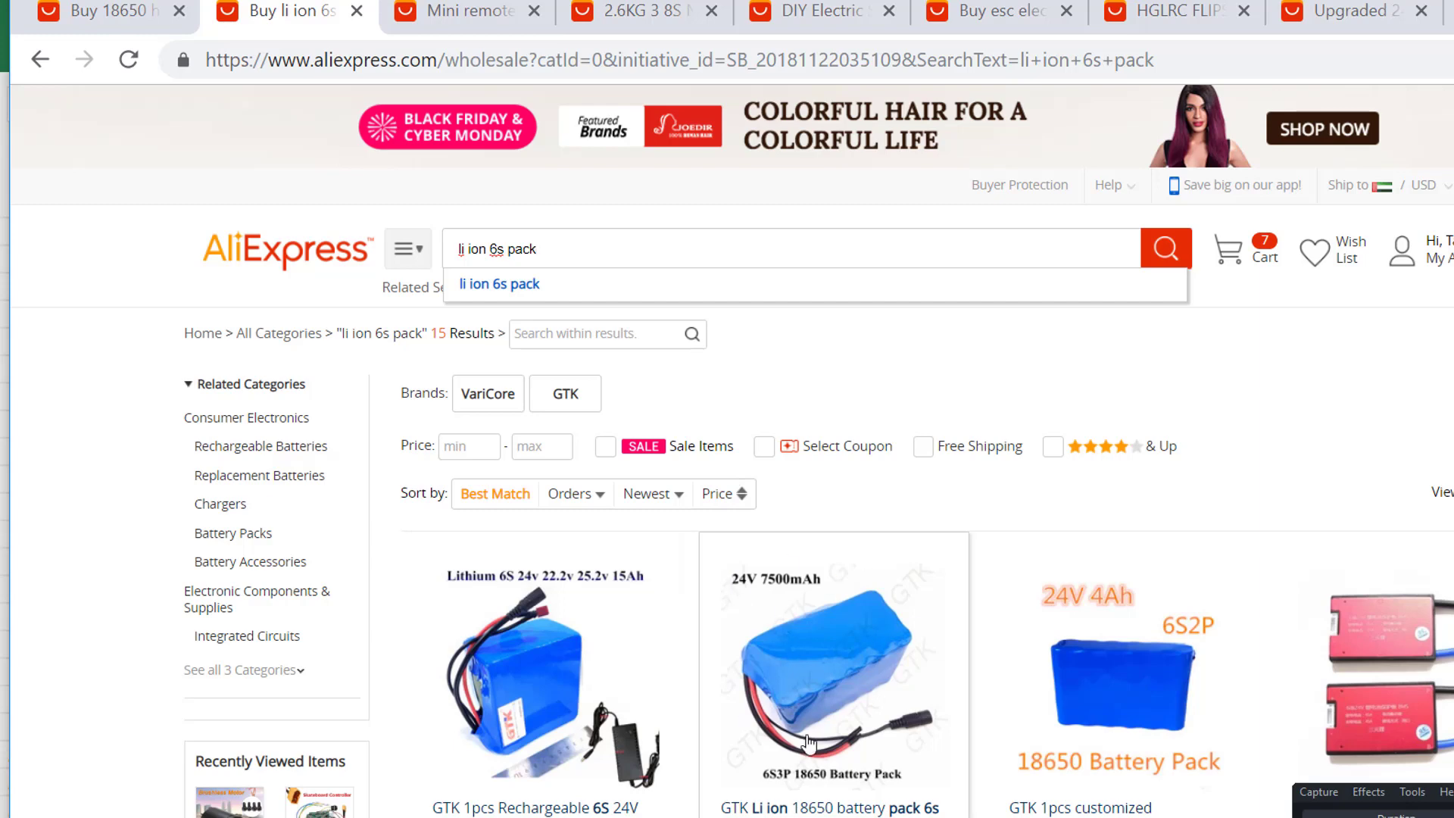
Open the 18650 search tab and check the spreadsheet's batteries row (Quantity 6, 3,7V Liion).
left_click_drag(489, 248, 536, 248)
left_click(93, 22)
key("alt+Tab")
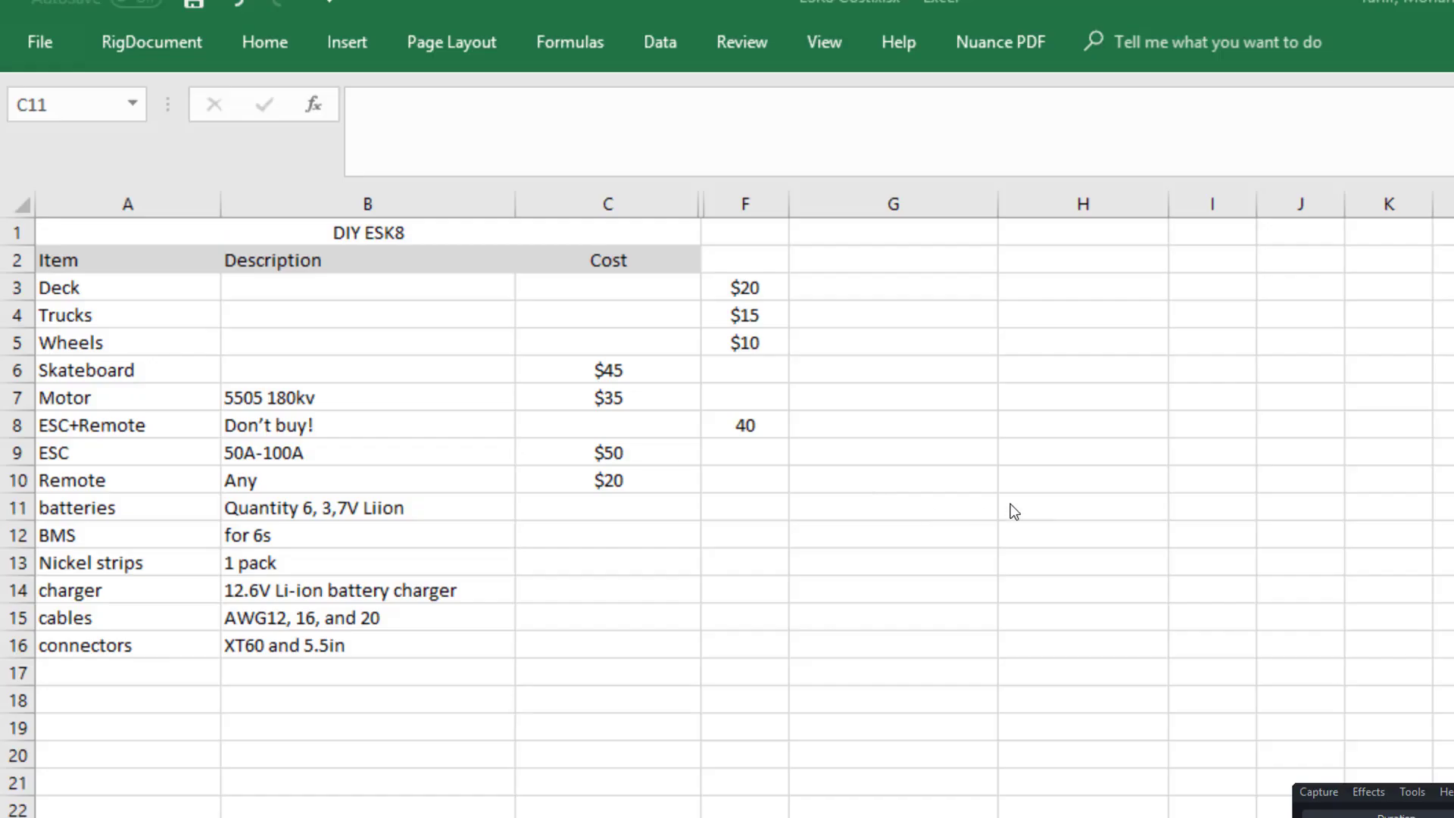
left_click_drag(80, 508, 605, 507)
key("alt+Tab")
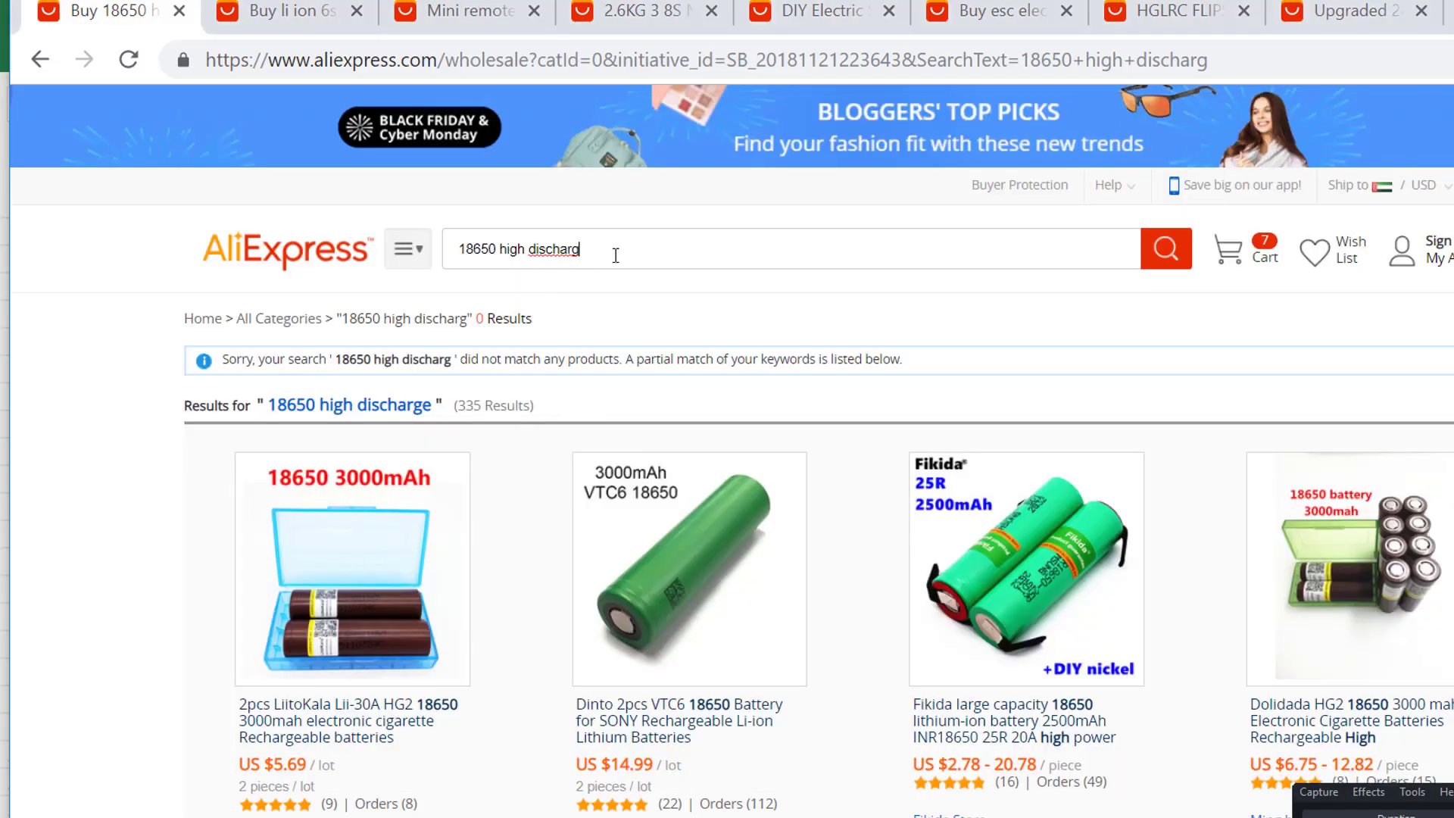
Scroll through the 335 '18650 high discharge' results to compare cell prices.
left_click(616, 255)
left_click(606, 240)
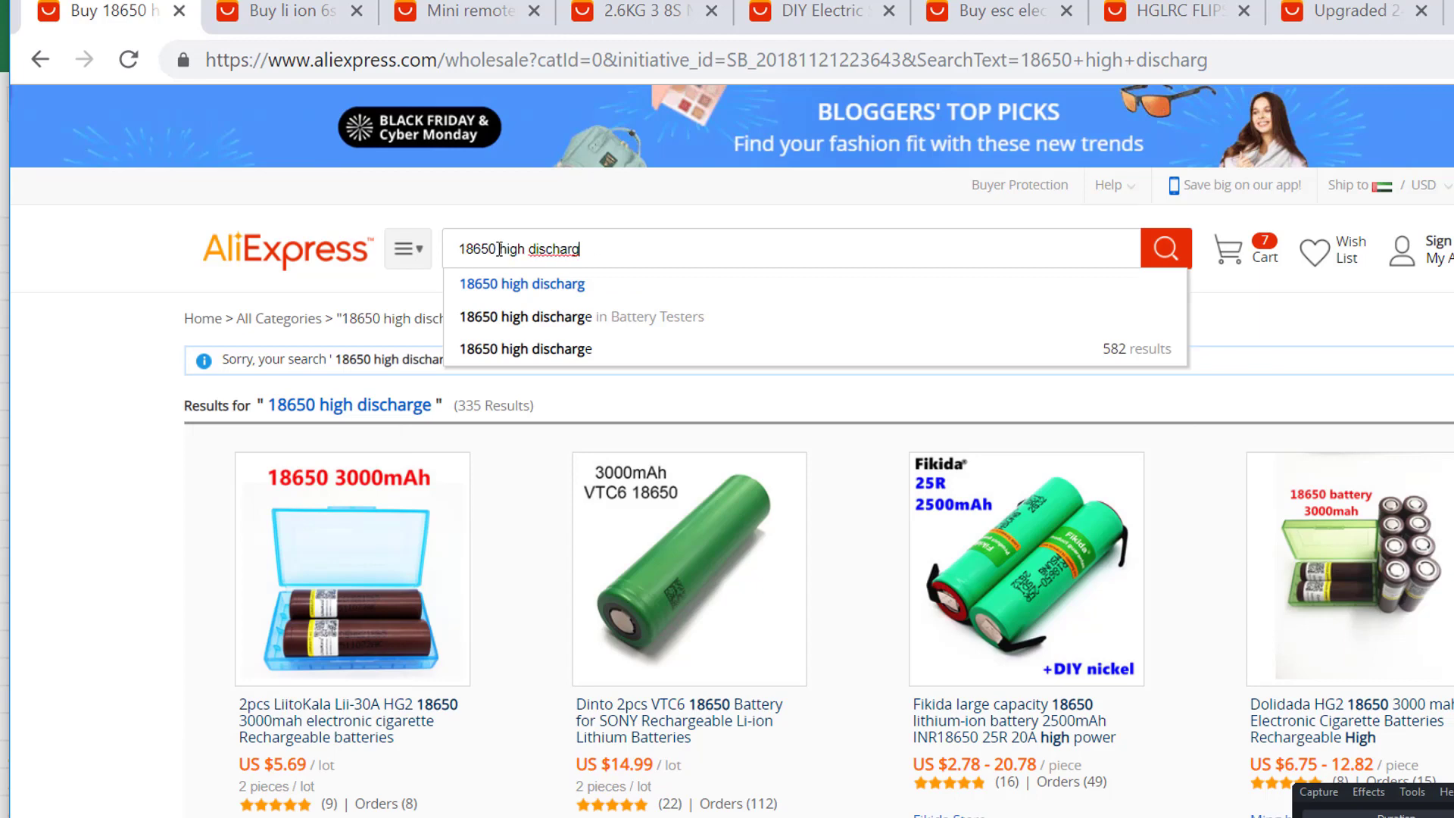
left_click_drag(490, 250, 461, 249)
left_click(526, 249)
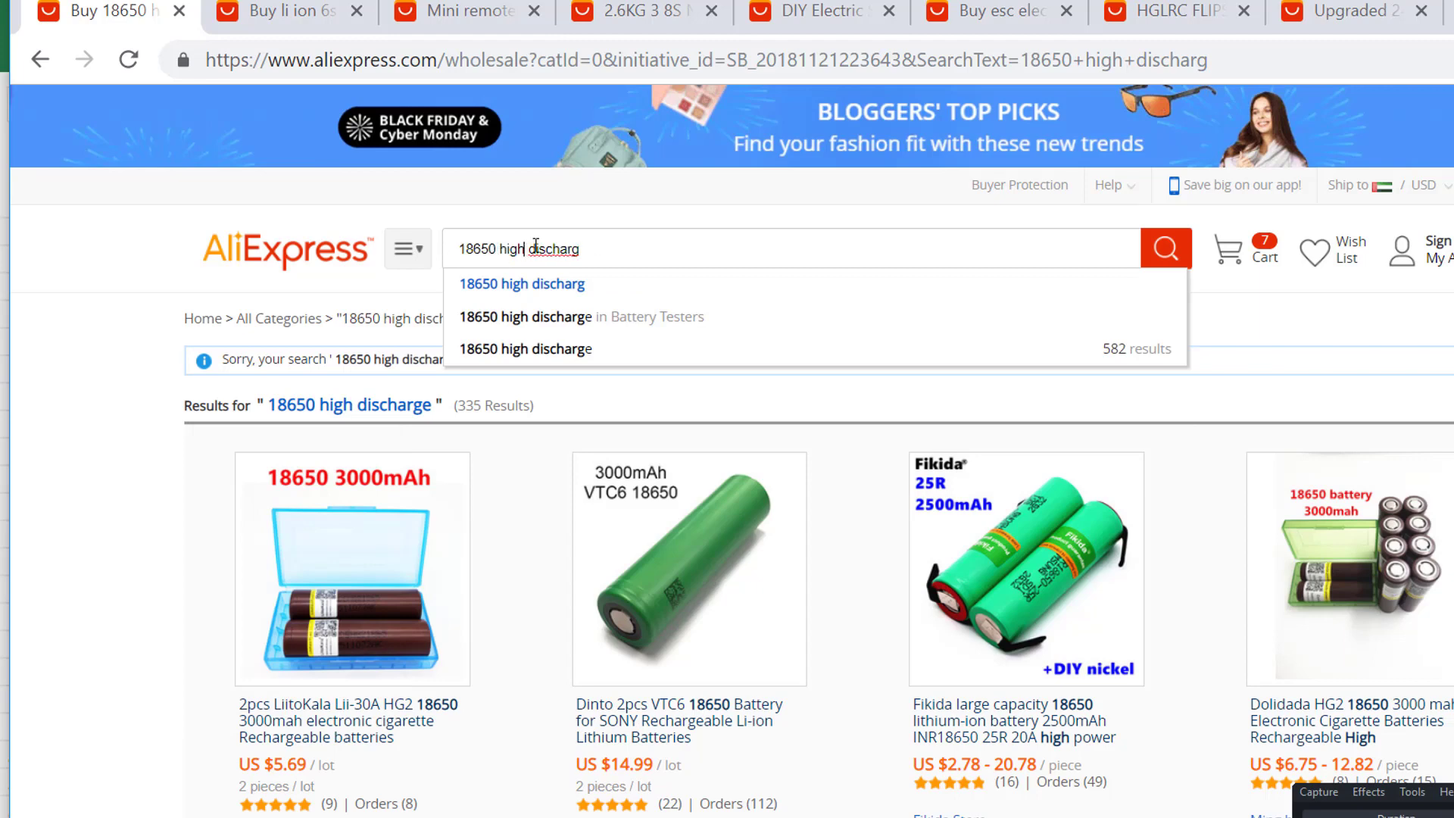
left_click(85, 488)
scroll(579, 485, "down", 3)
scroll(579, 485, "up", 3)
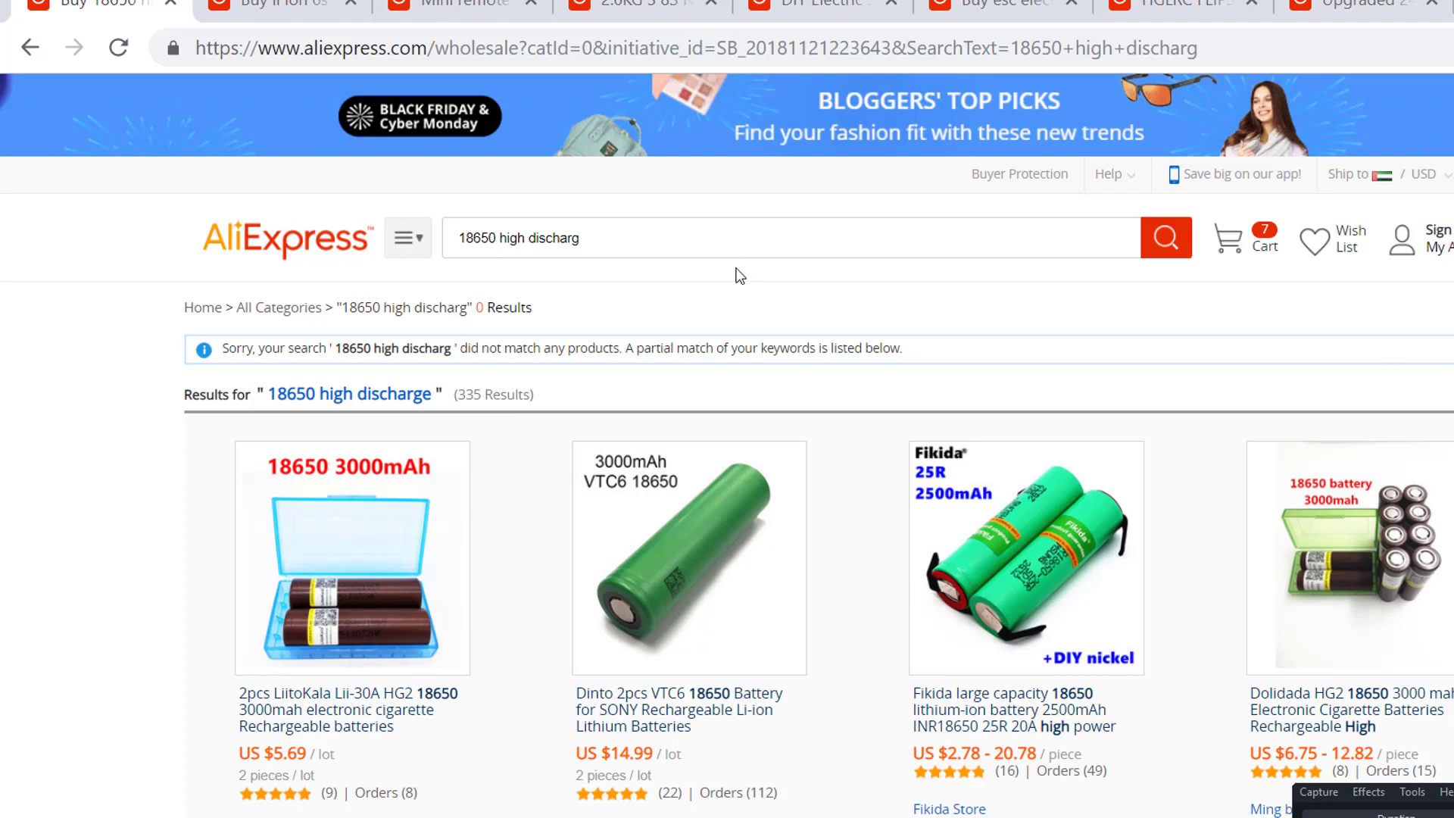
scroll(682, 333, "down", 2)
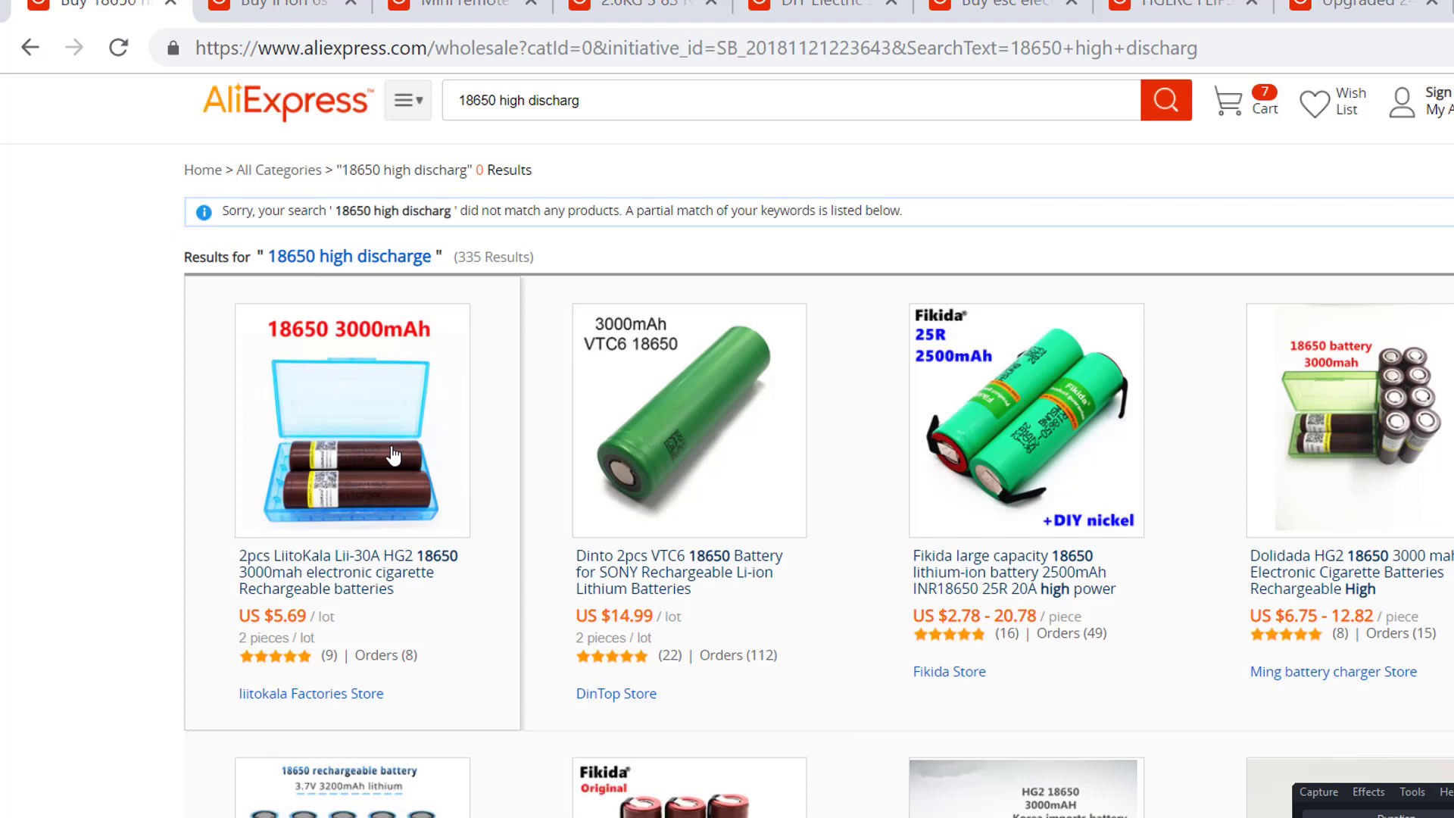
scroll(532, 317, "down", 2)
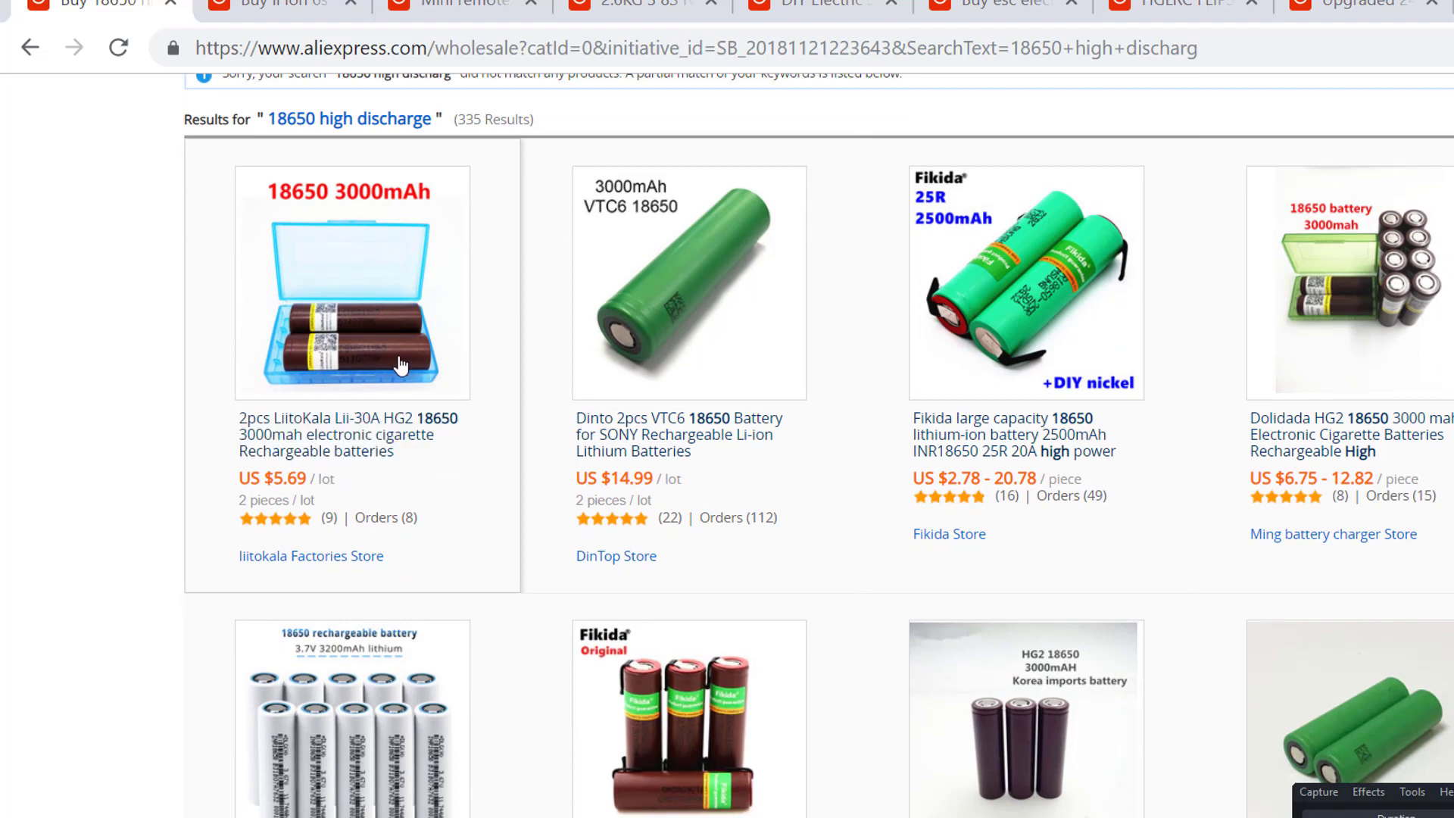
key("alt+Tab")
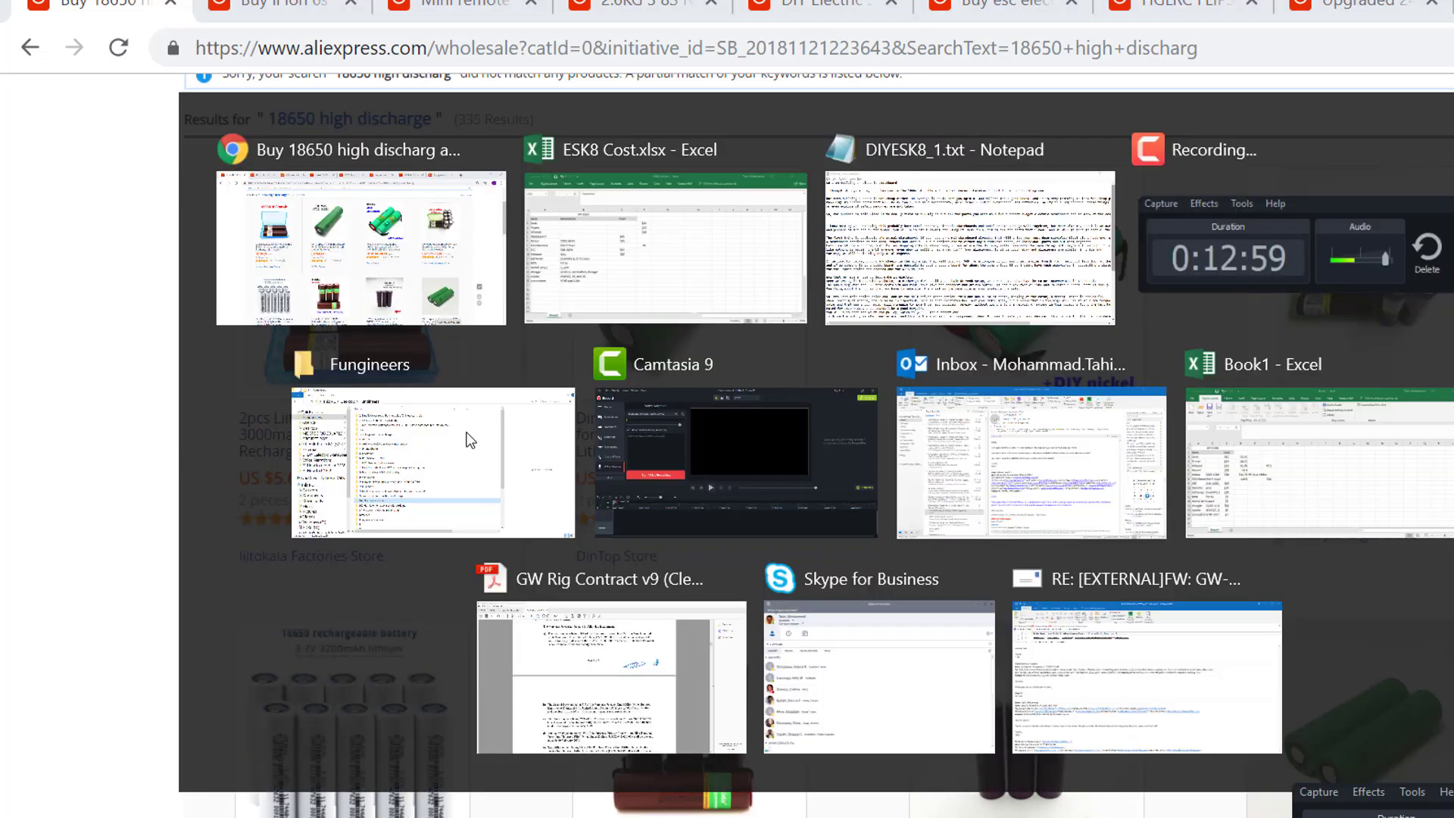
Review the BMS description in B12, noting its 6s rating.
left_click(371, 513)
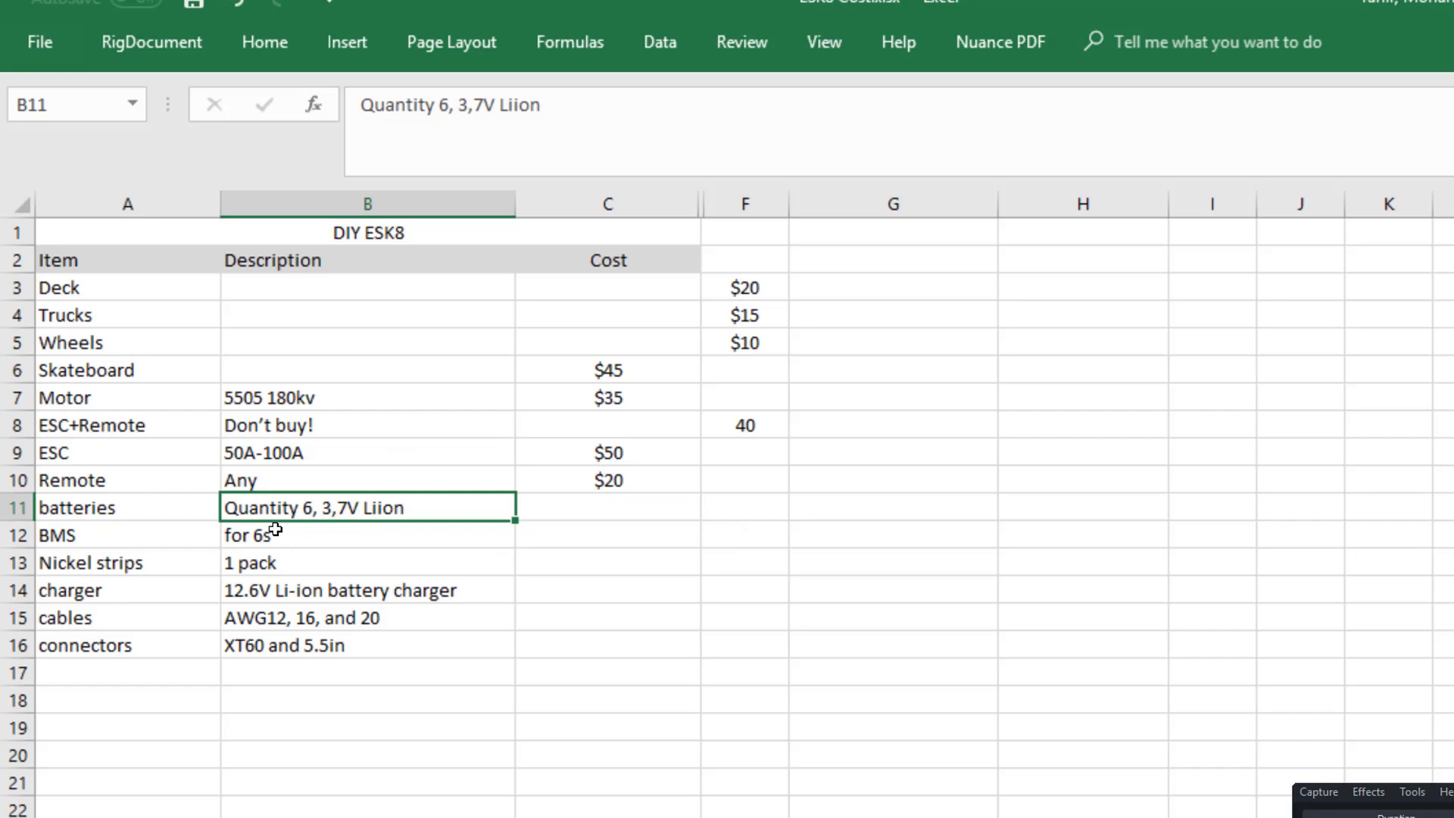
left_click(239, 537)
double_click(243, 535)
left_click_drag(243, 534, 323, 538)
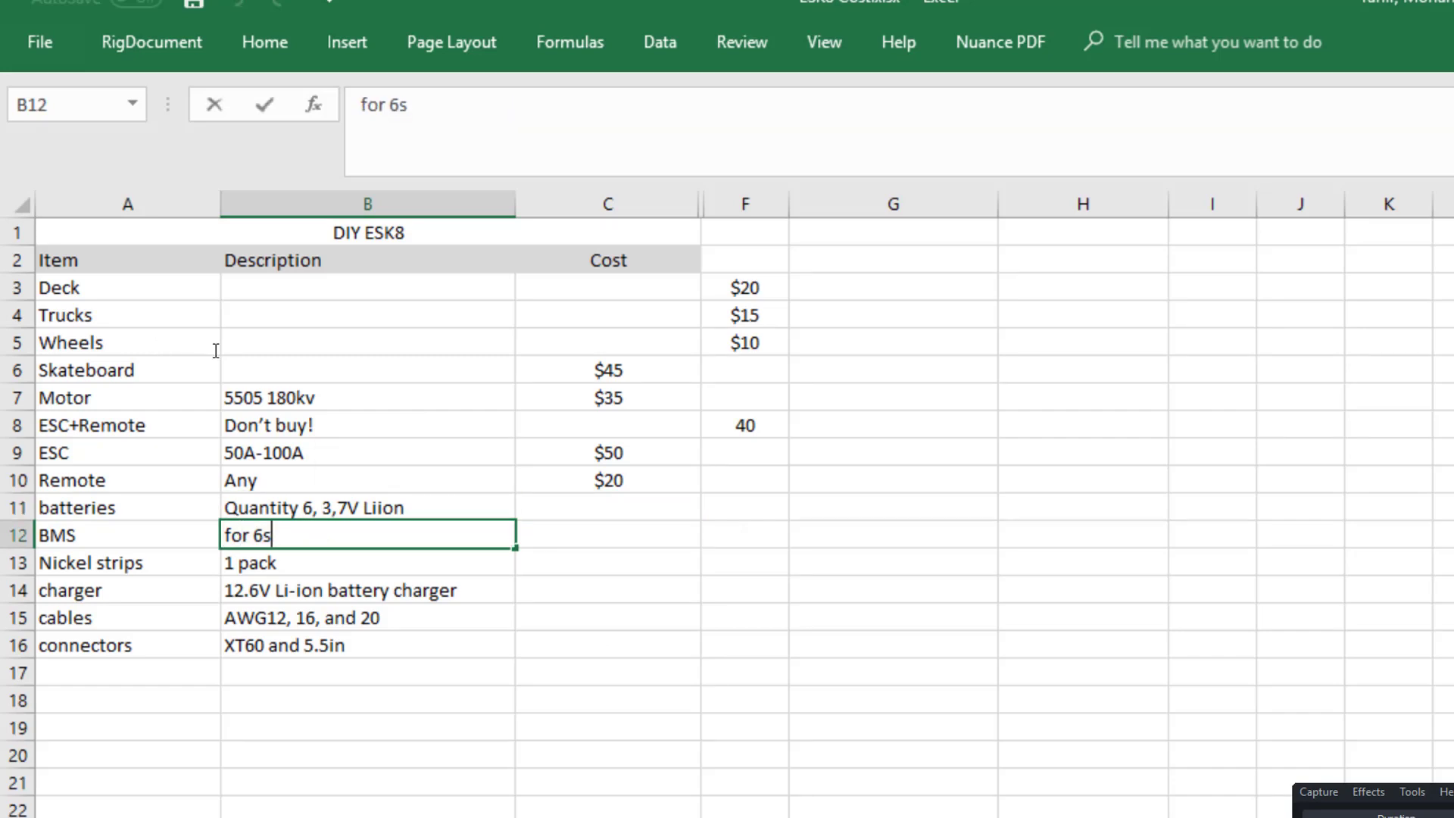
key("Return")
key("Up")
key("alt+Tab")
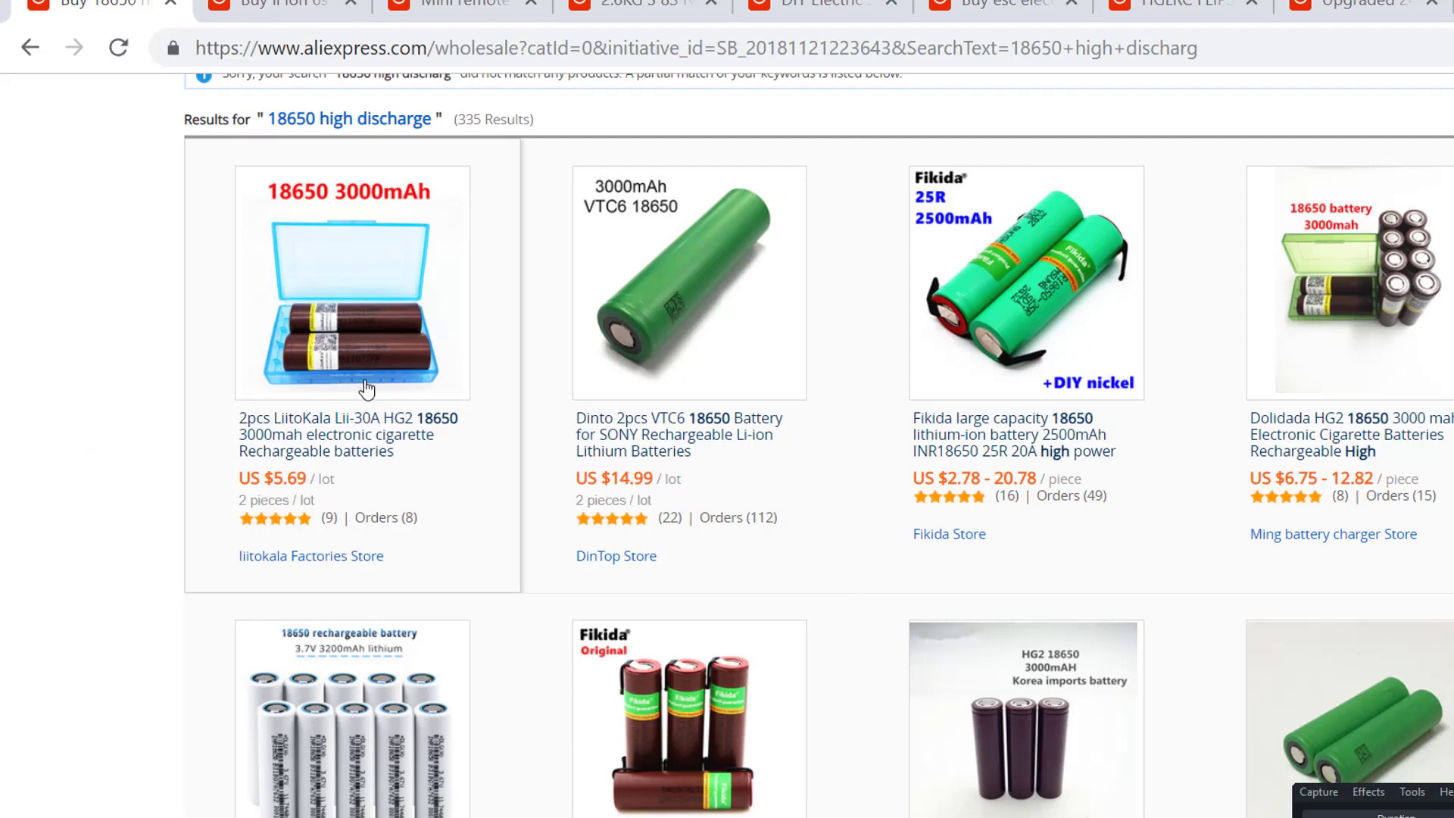
key("alt+Tab")
Enter 15 as the batteries cost in C11.
left_click(118, 530)
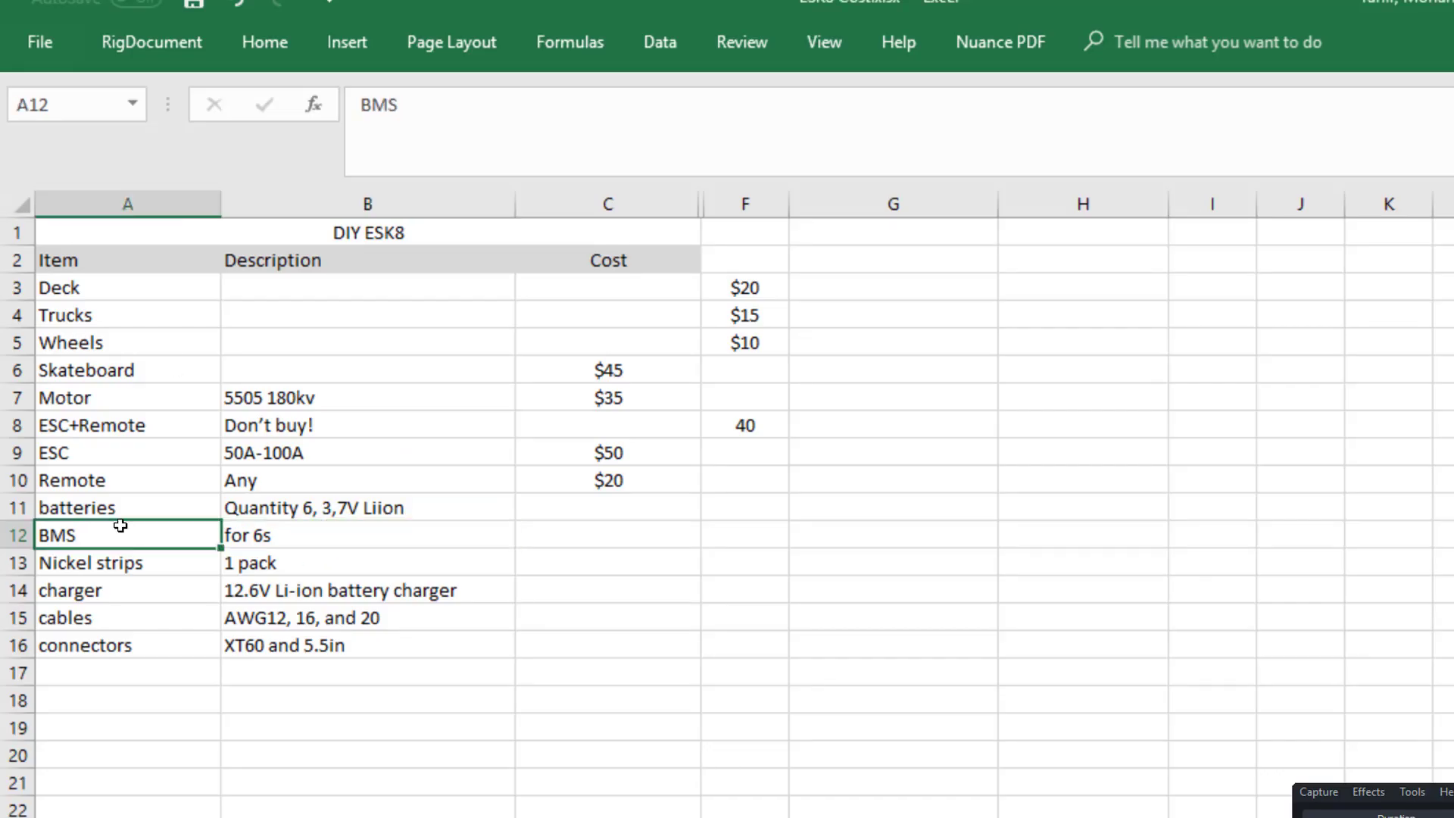
left_click_drag(100, 499, 576, 516)
left_click(580, 516)
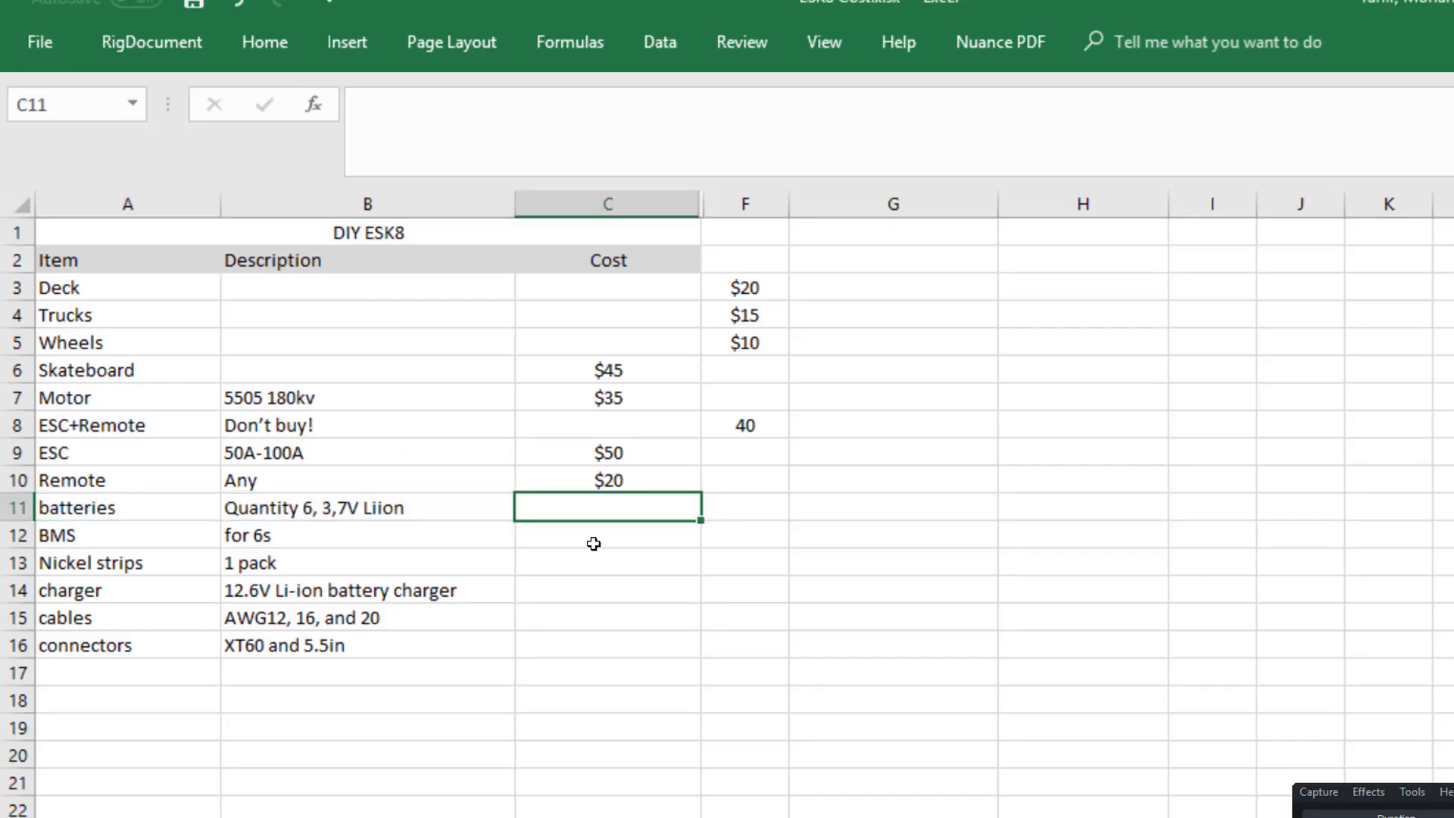
type("15")
key("alt+Tab")
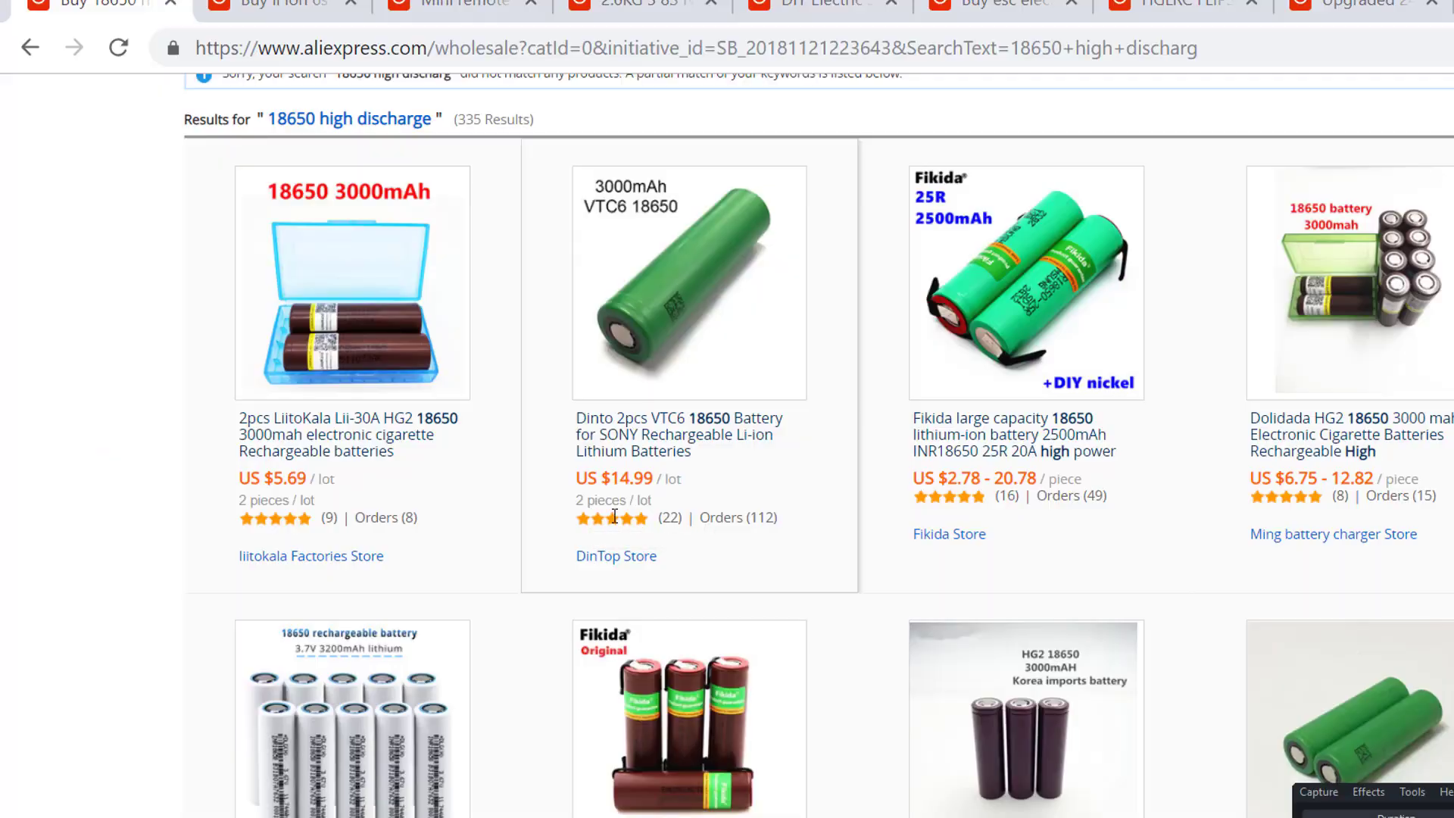
scroll(776, 521, "down", 5)
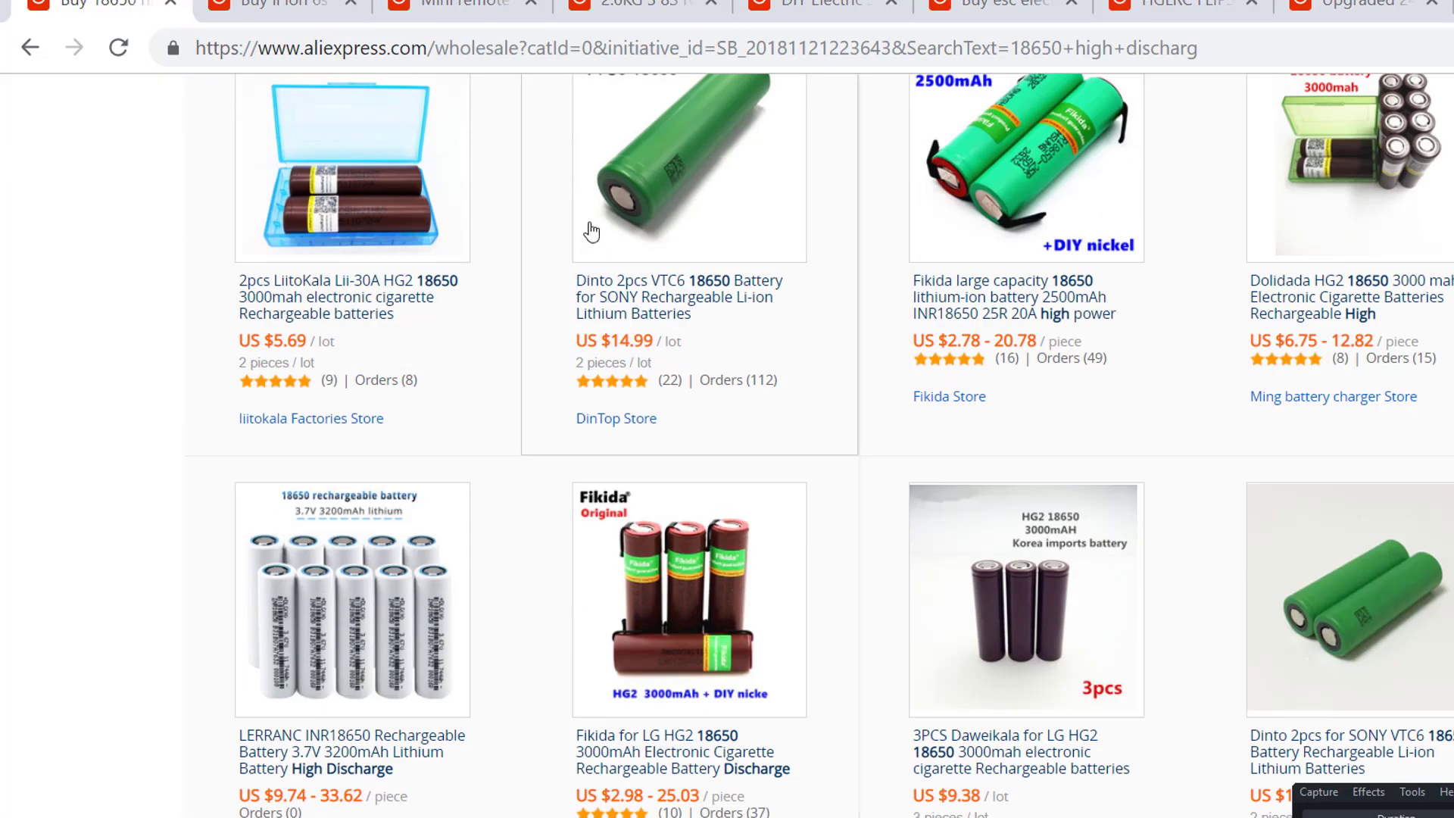
scroll(663, 500, "up", 2)
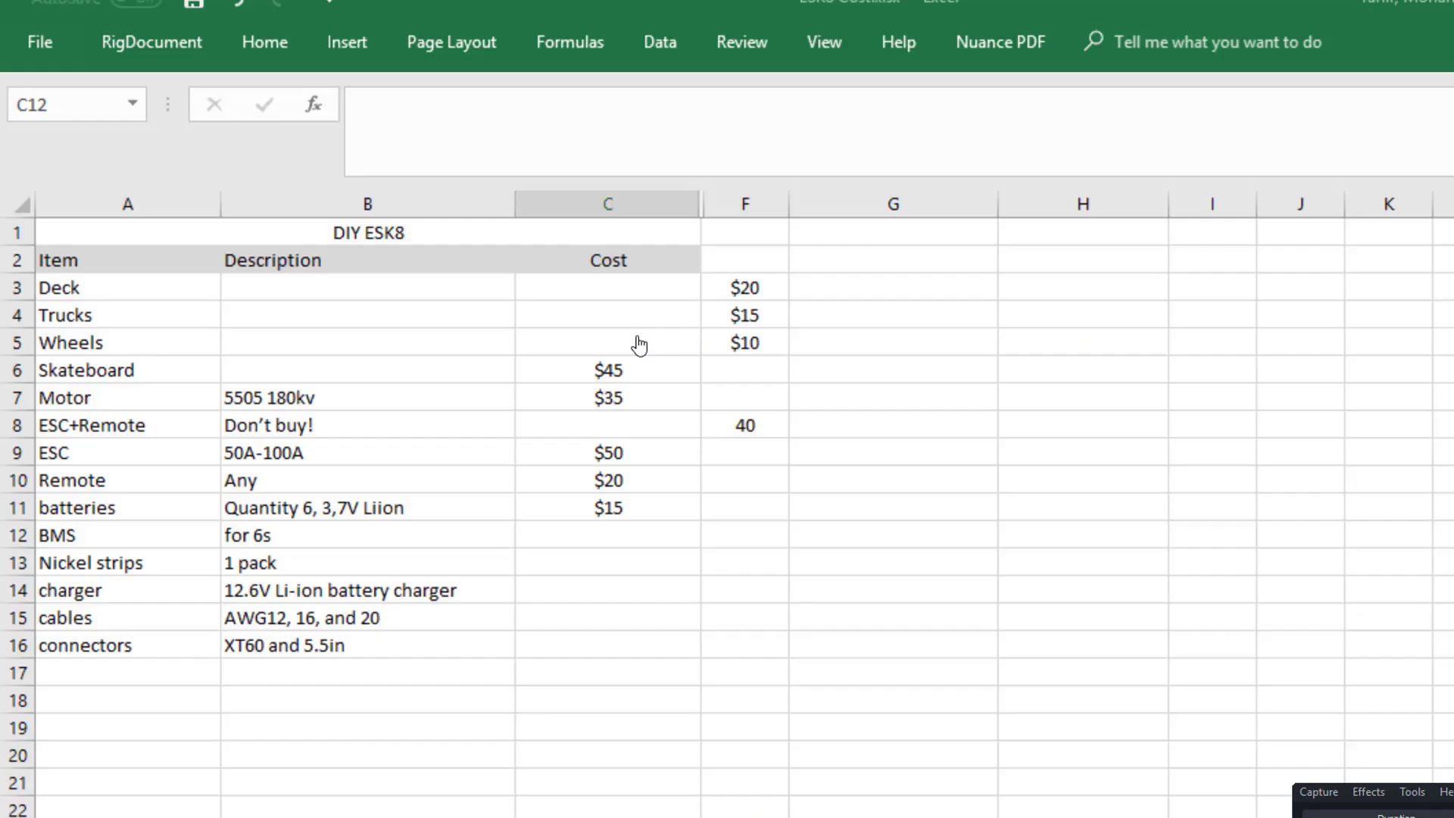
key("alt+Tab")
Replace the AliExpress query with 'bms' to look up BMS boards.
left_click_drag(121, 539, 661, 550)
key("alt+Tab")
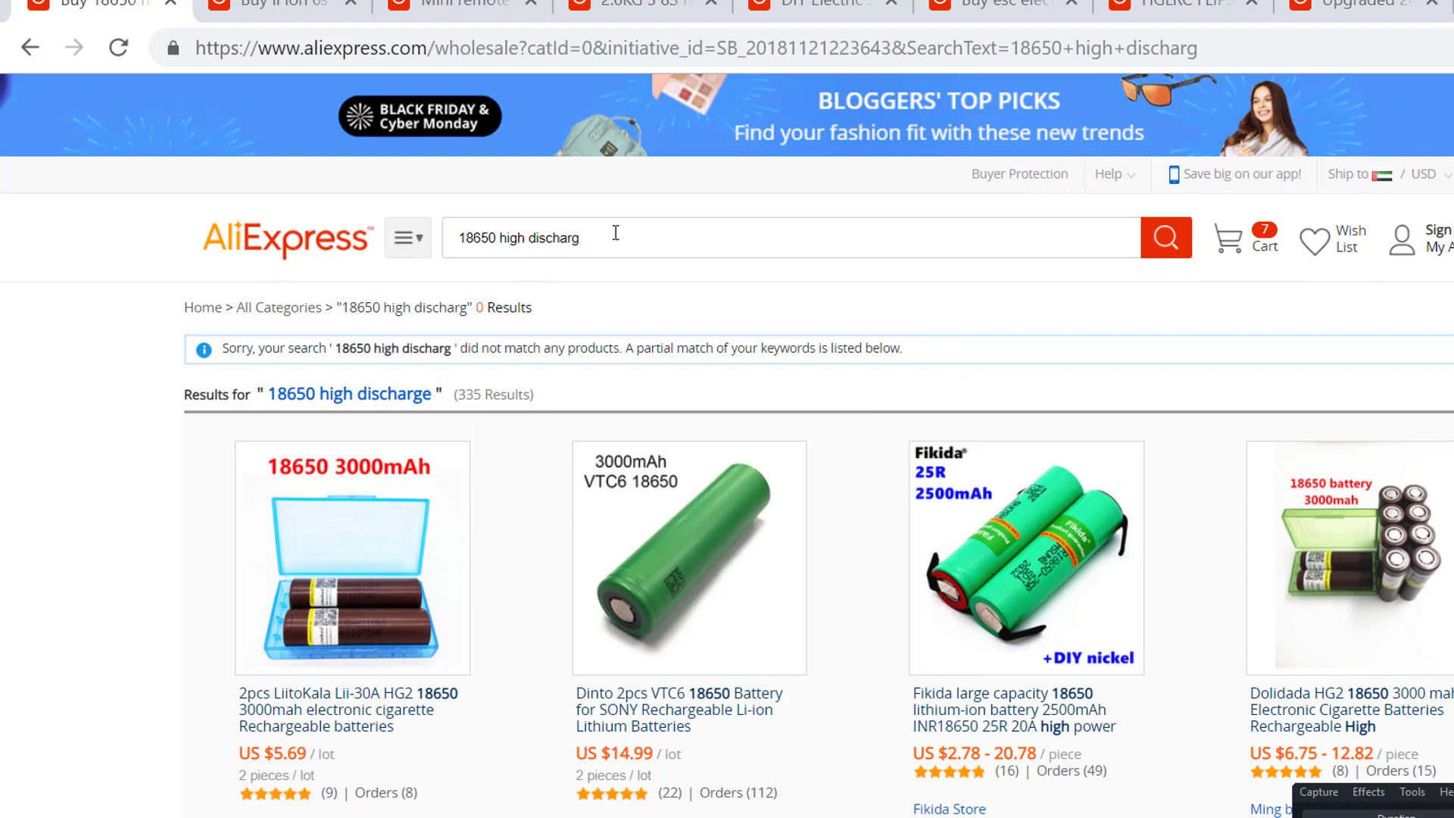
triple_click(564, 238)
type("bms")
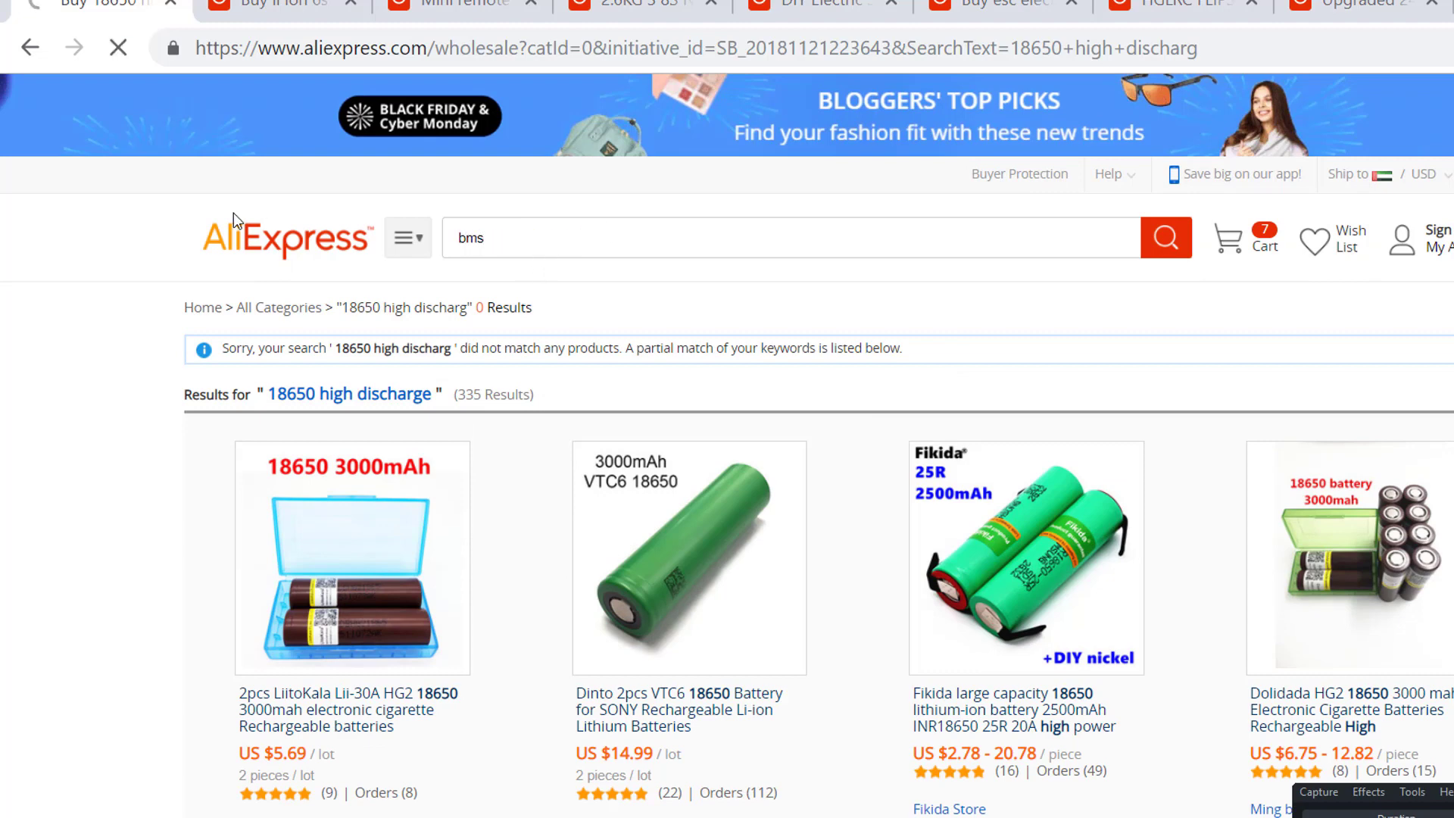
key("Return")
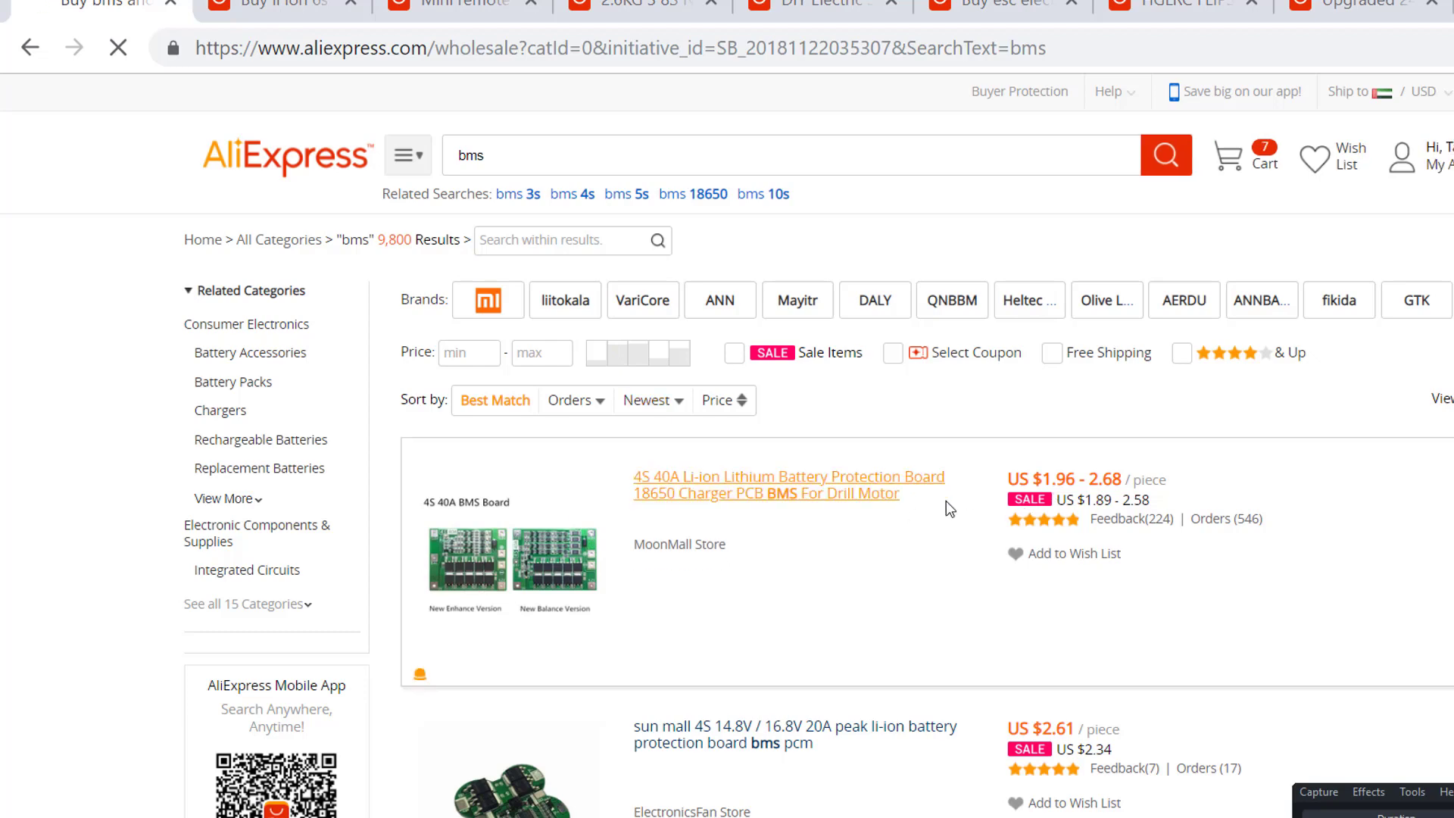
key("alt+Tab")
Enter costs of 2 for the BMS in C12 and 10 for the Nickel strips in C13.
left_click(637, 533)
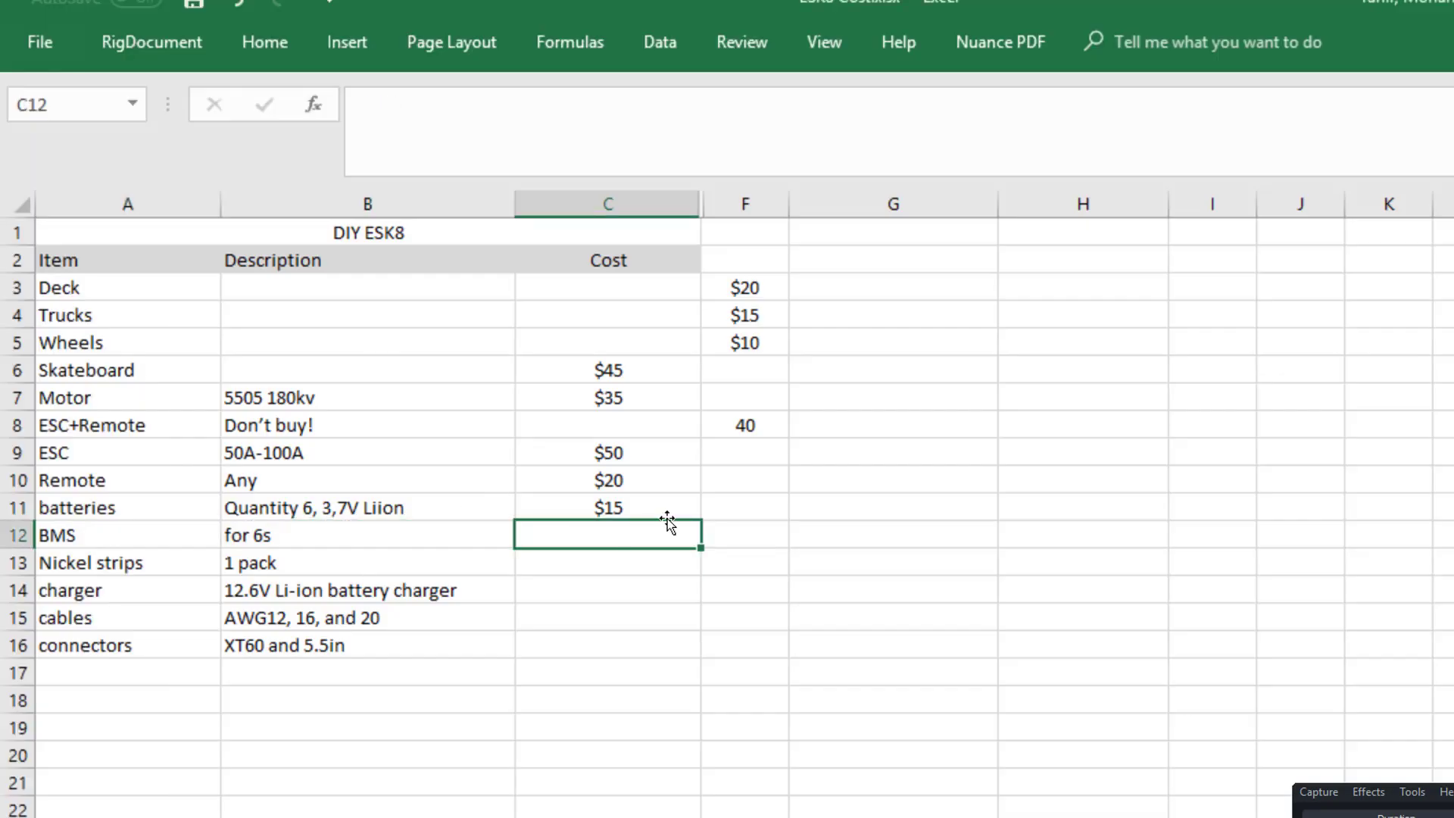
type("2")
key("Return")
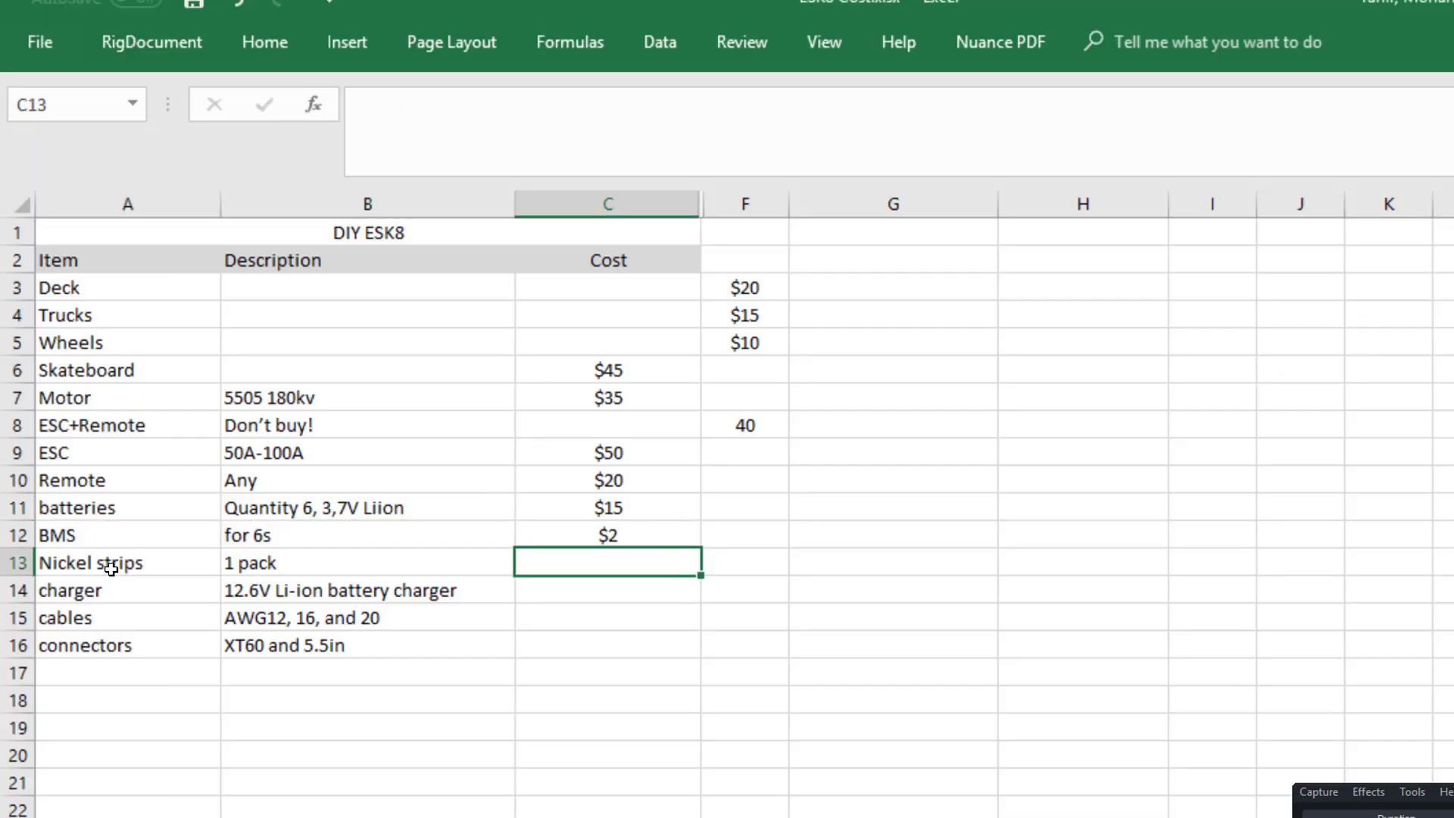
left_click_drag(111, 568, 626, 575)
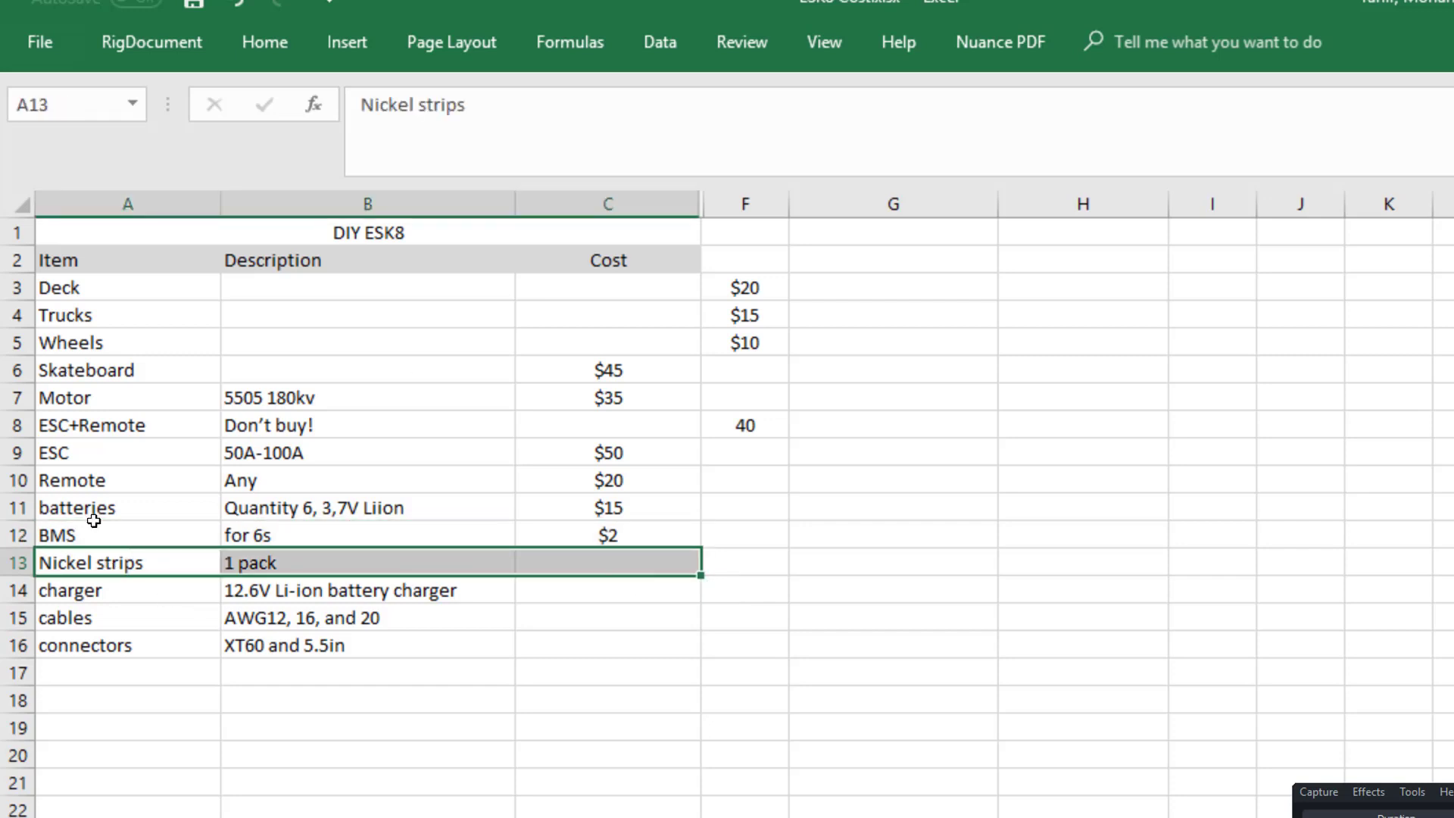
left_click(573, 559)
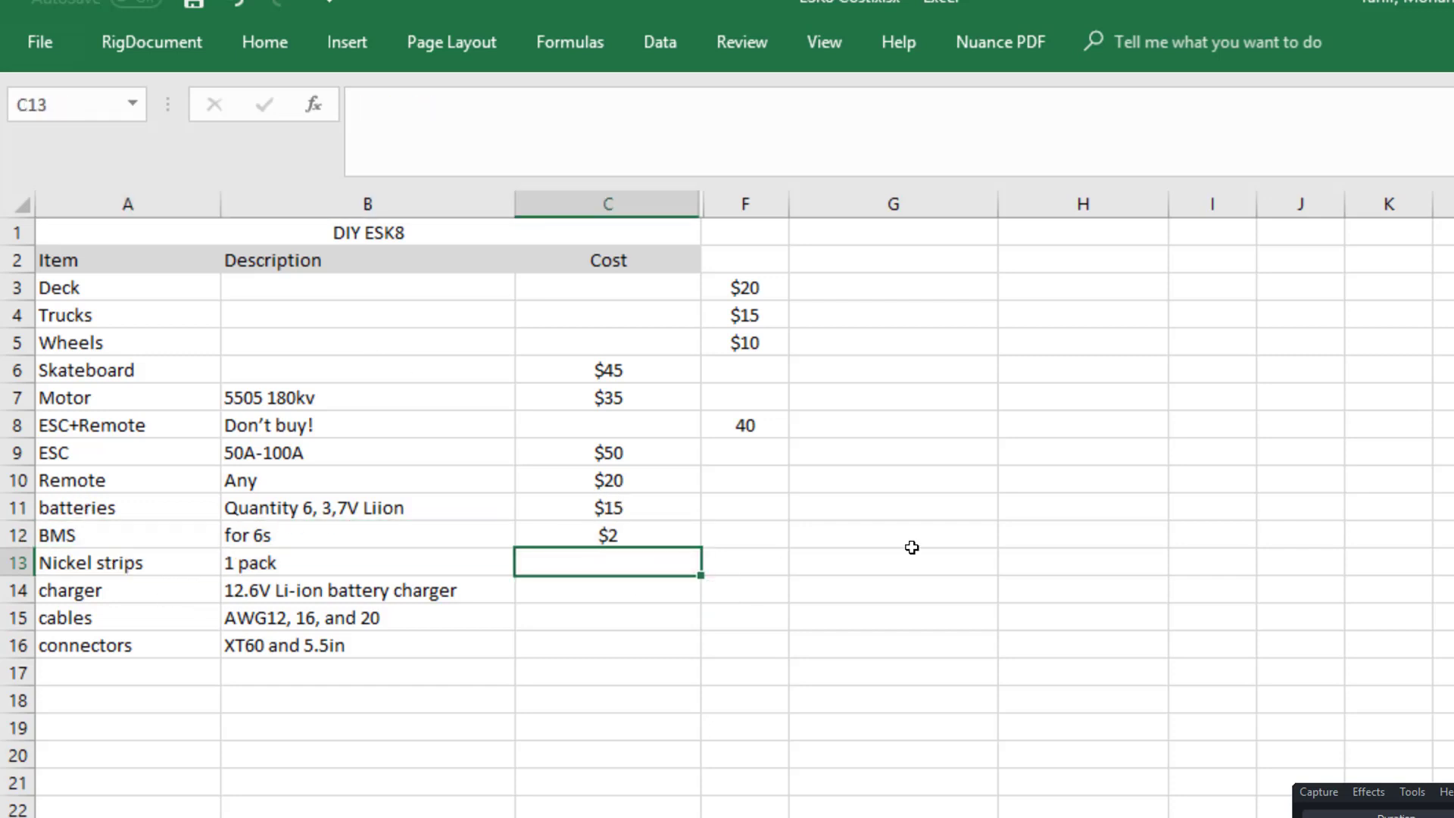
type("10")
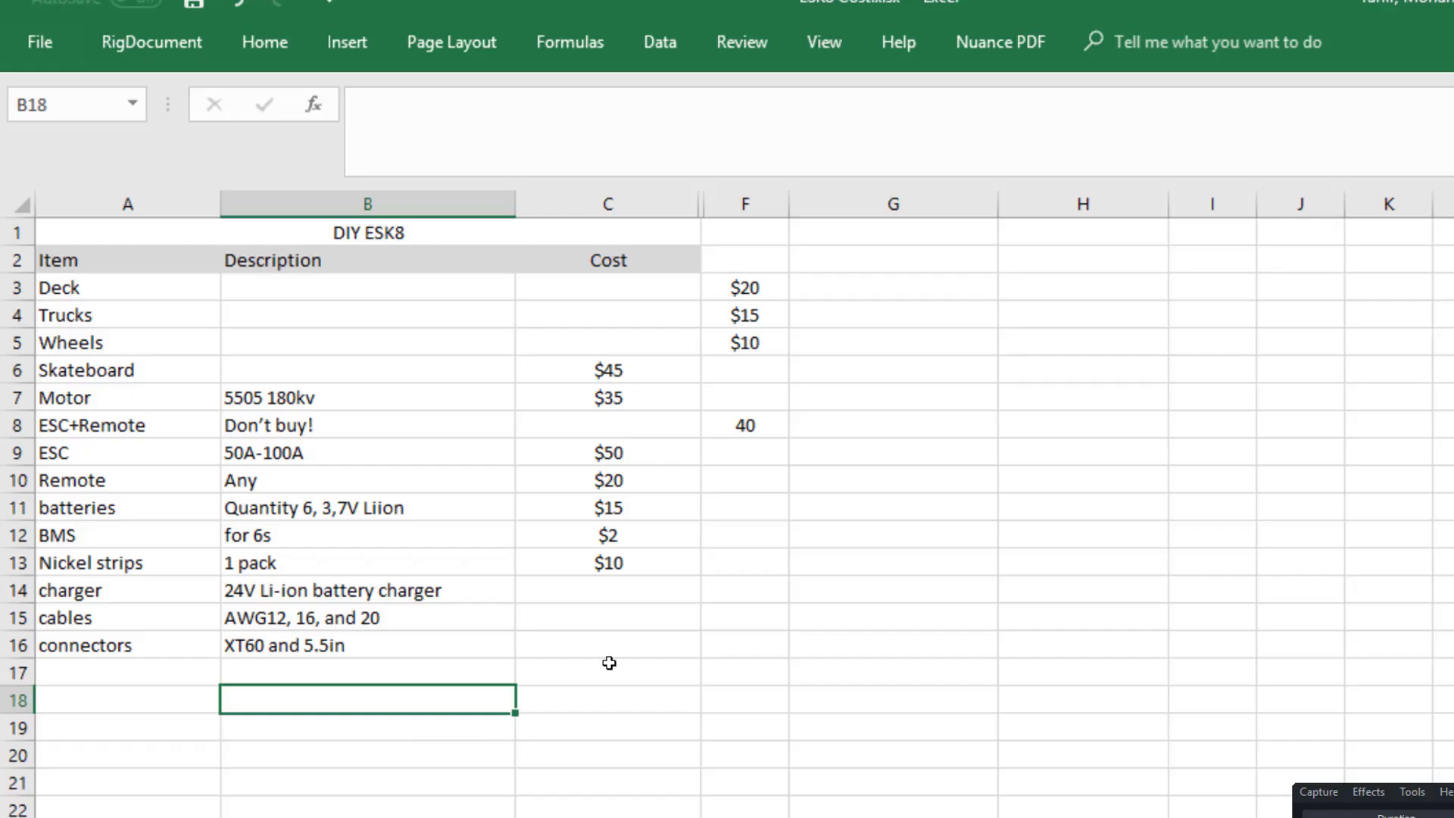
left_click(612, 651)
left_click(588, 568)
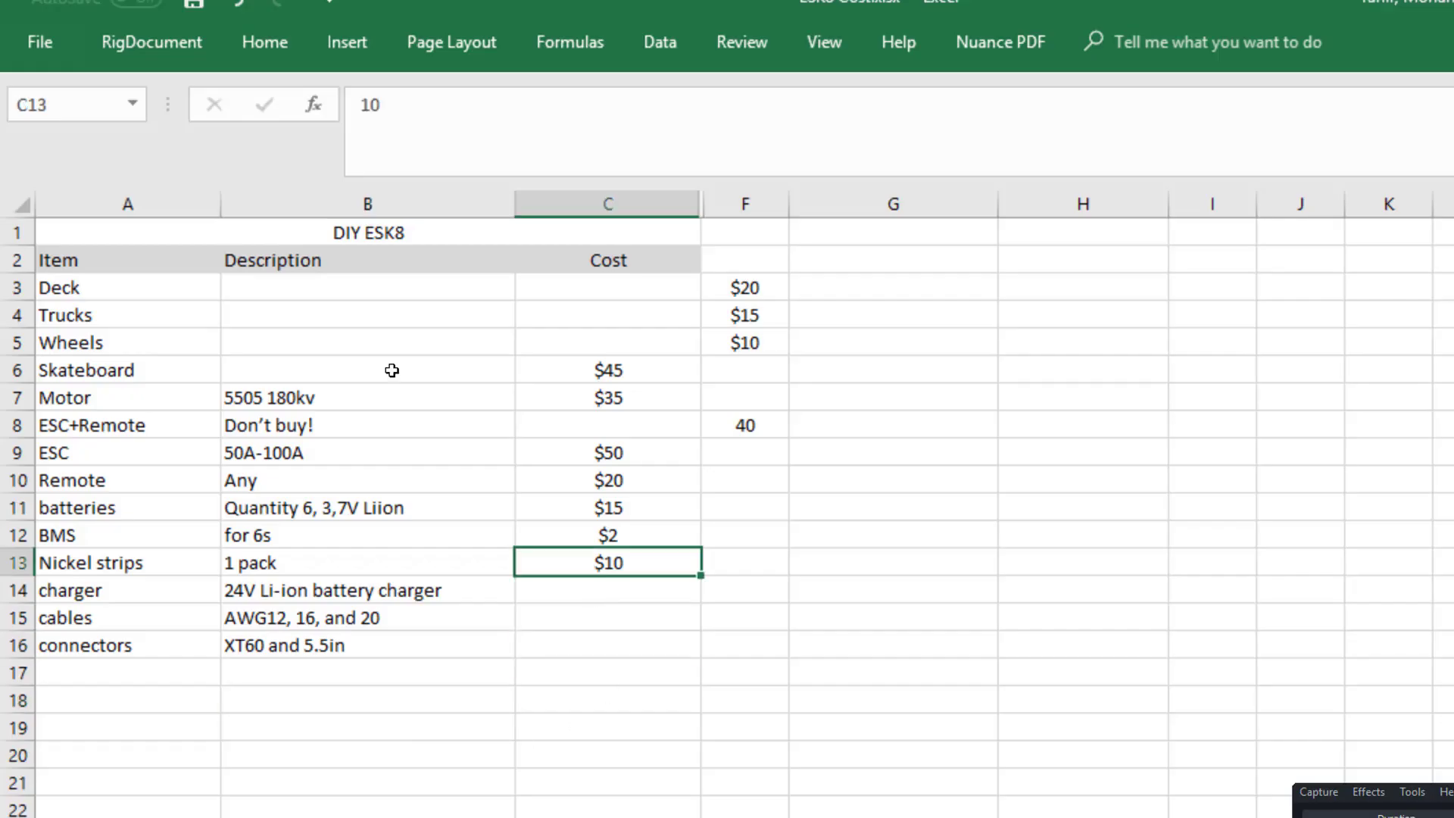
Review the charger row A14:C14, noting its 24V description.
left_click_drag(119, 593, 584, 589)
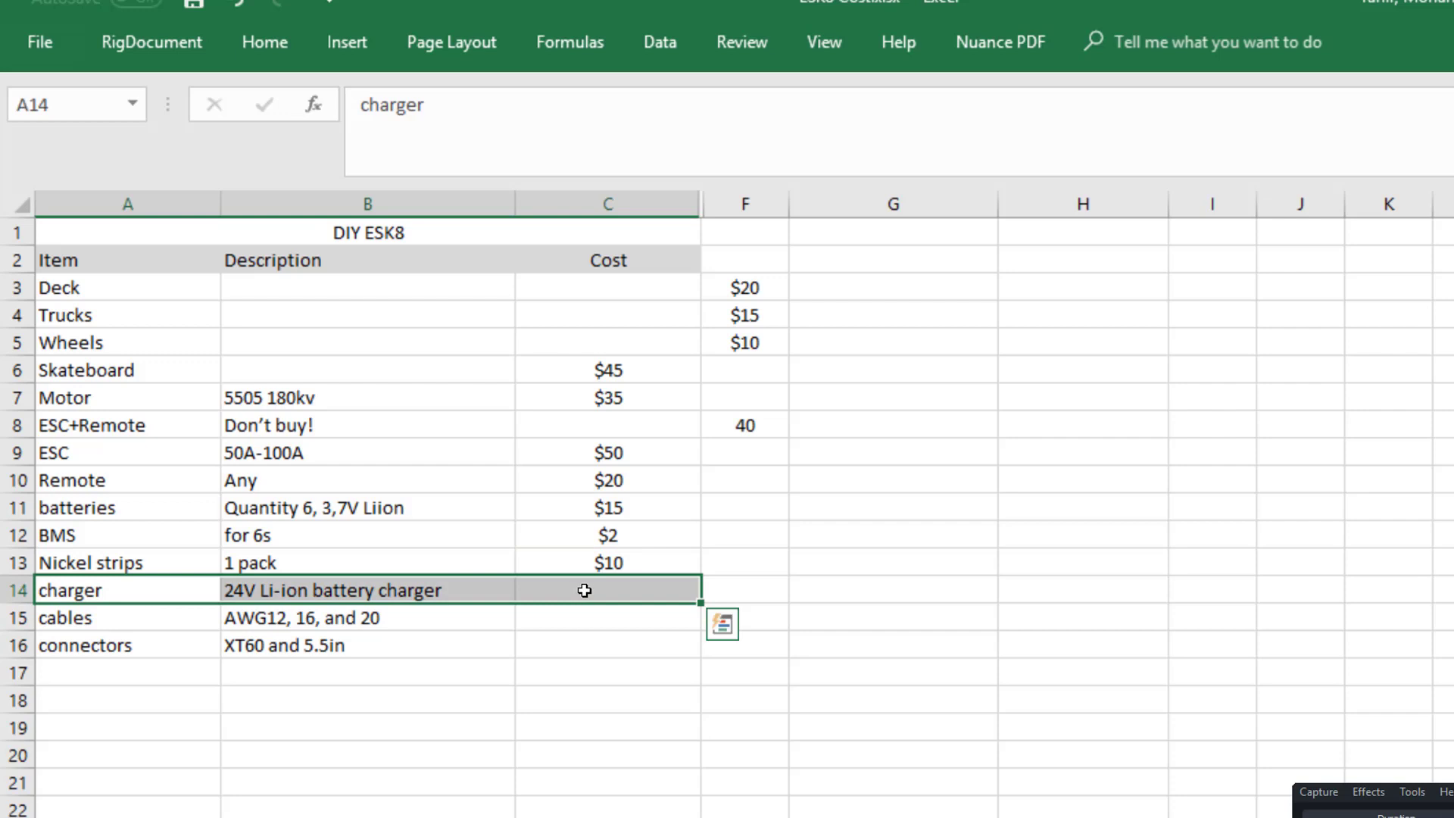
left_click(263, 538)
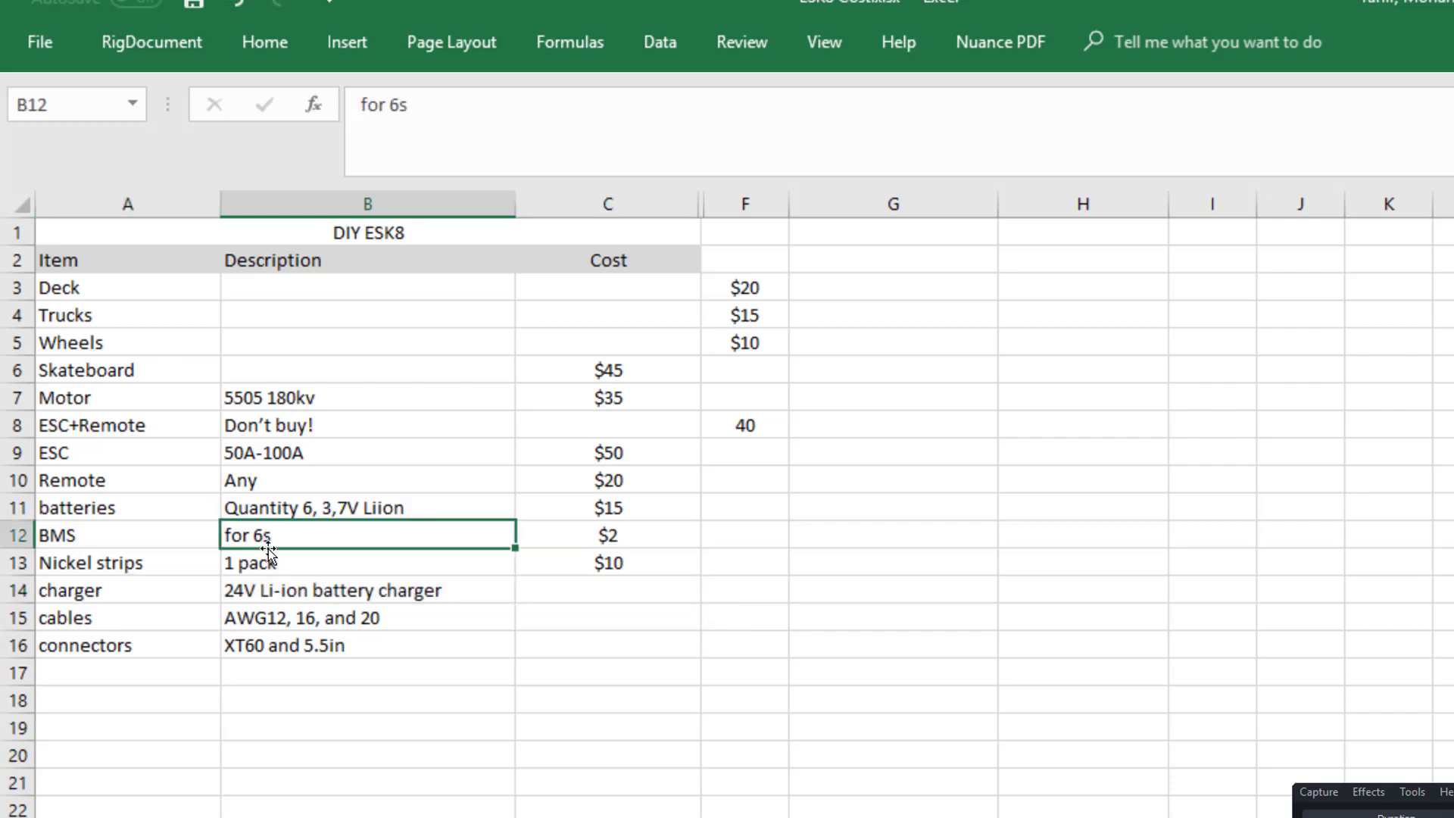
double_click(254, 581)
left_click_drag(259, 589, 218, 589)
left_click_drag(106, 590, 576, 590)
Search AliExpress for 24V Li-ion battery chargers, finding prices from US $21.43.
left_click(580, 589)
key("alt+Tab")
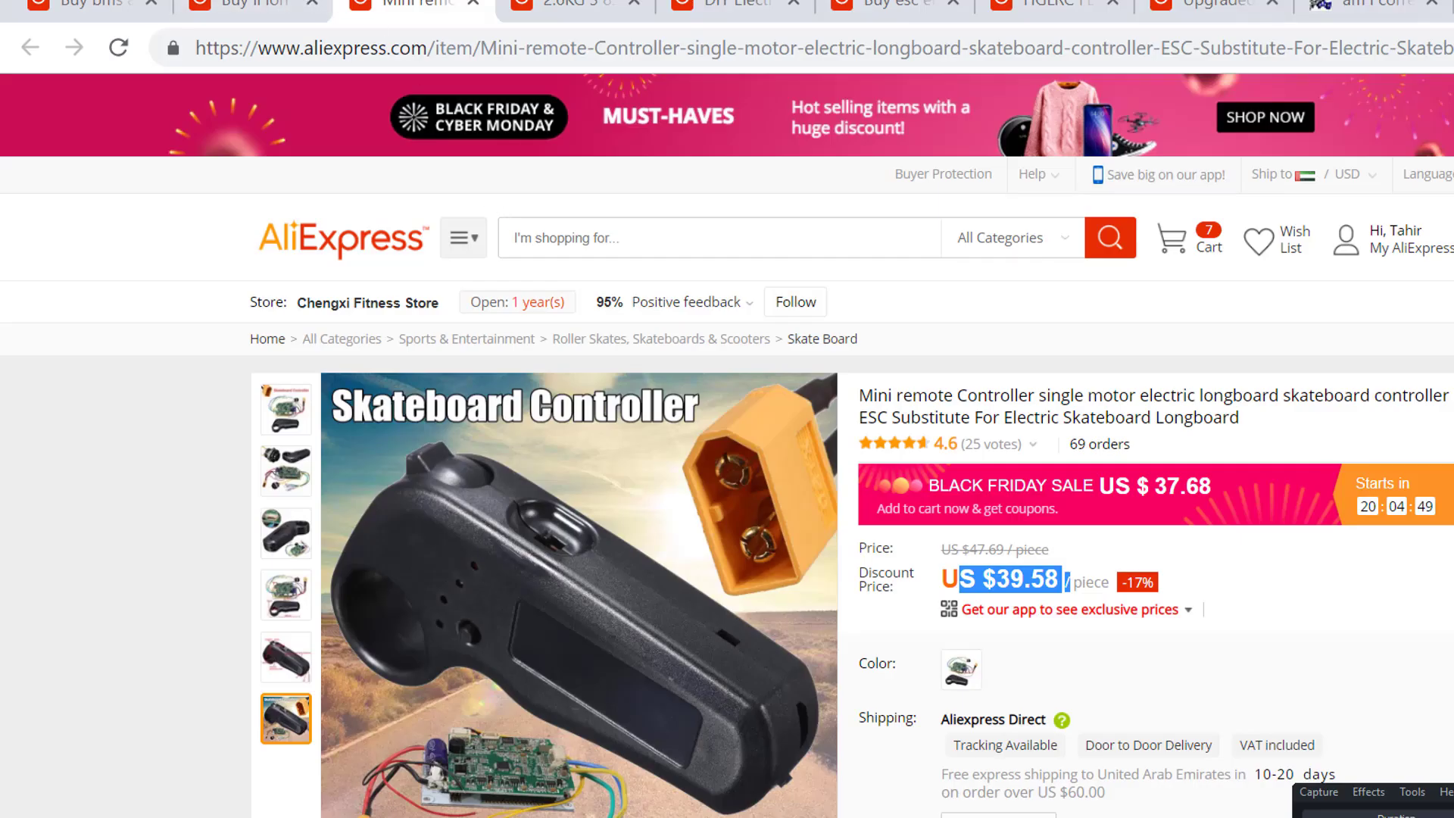
left_click(250, 7)
key("BackSpace")
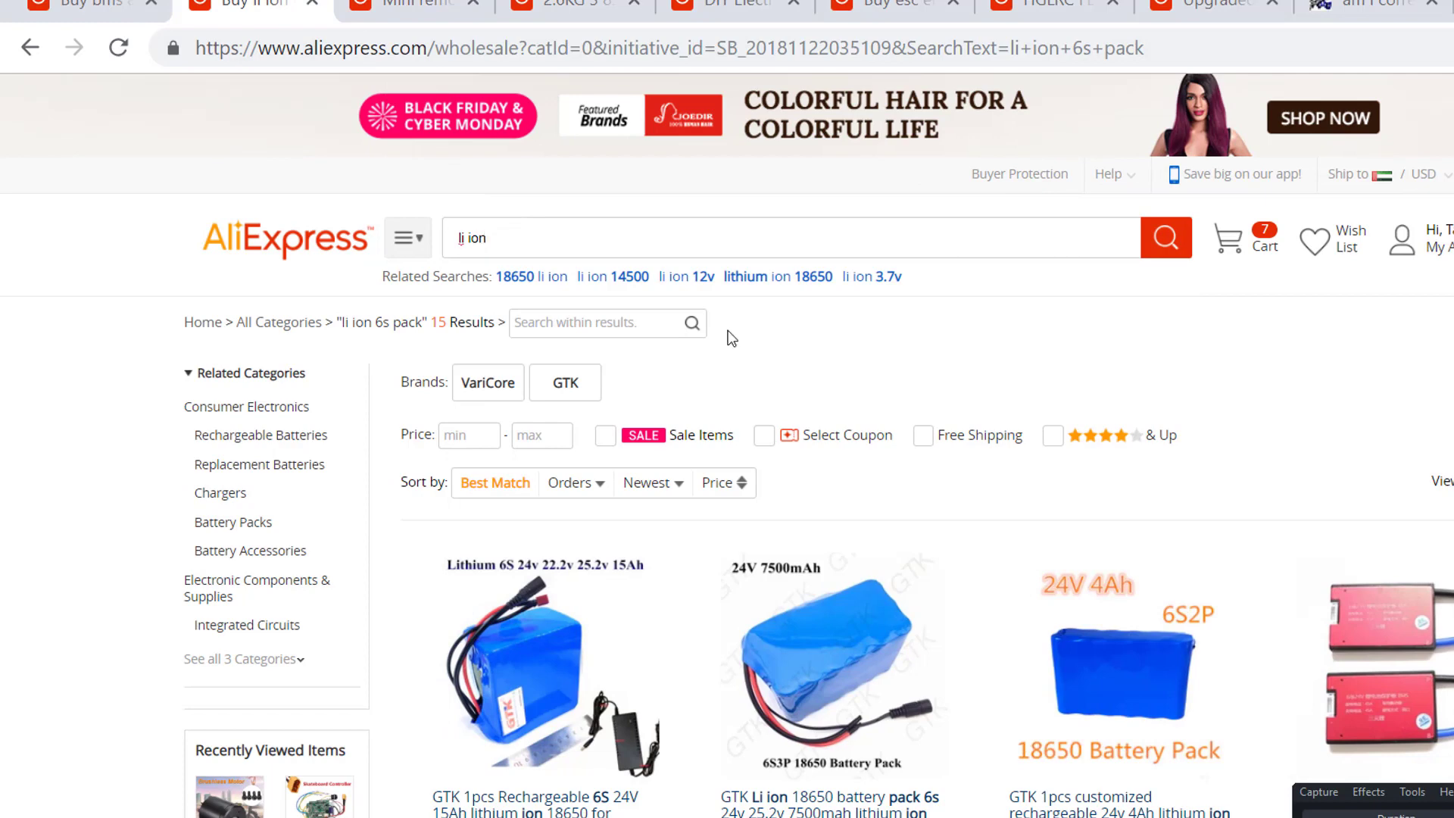
type("24 v battery cahrger")
key("Return")
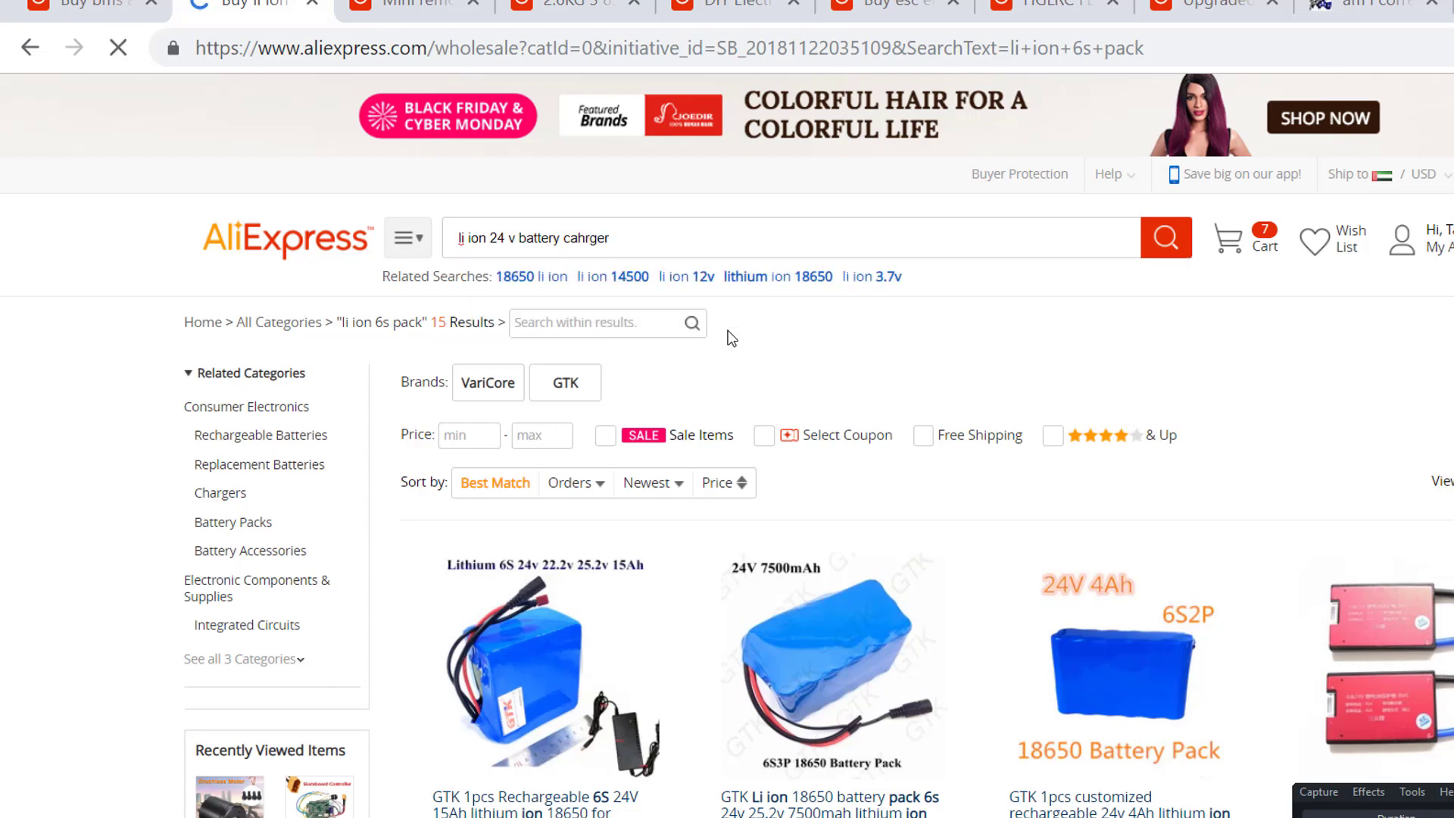
scroll(795, 460, "down", 5)
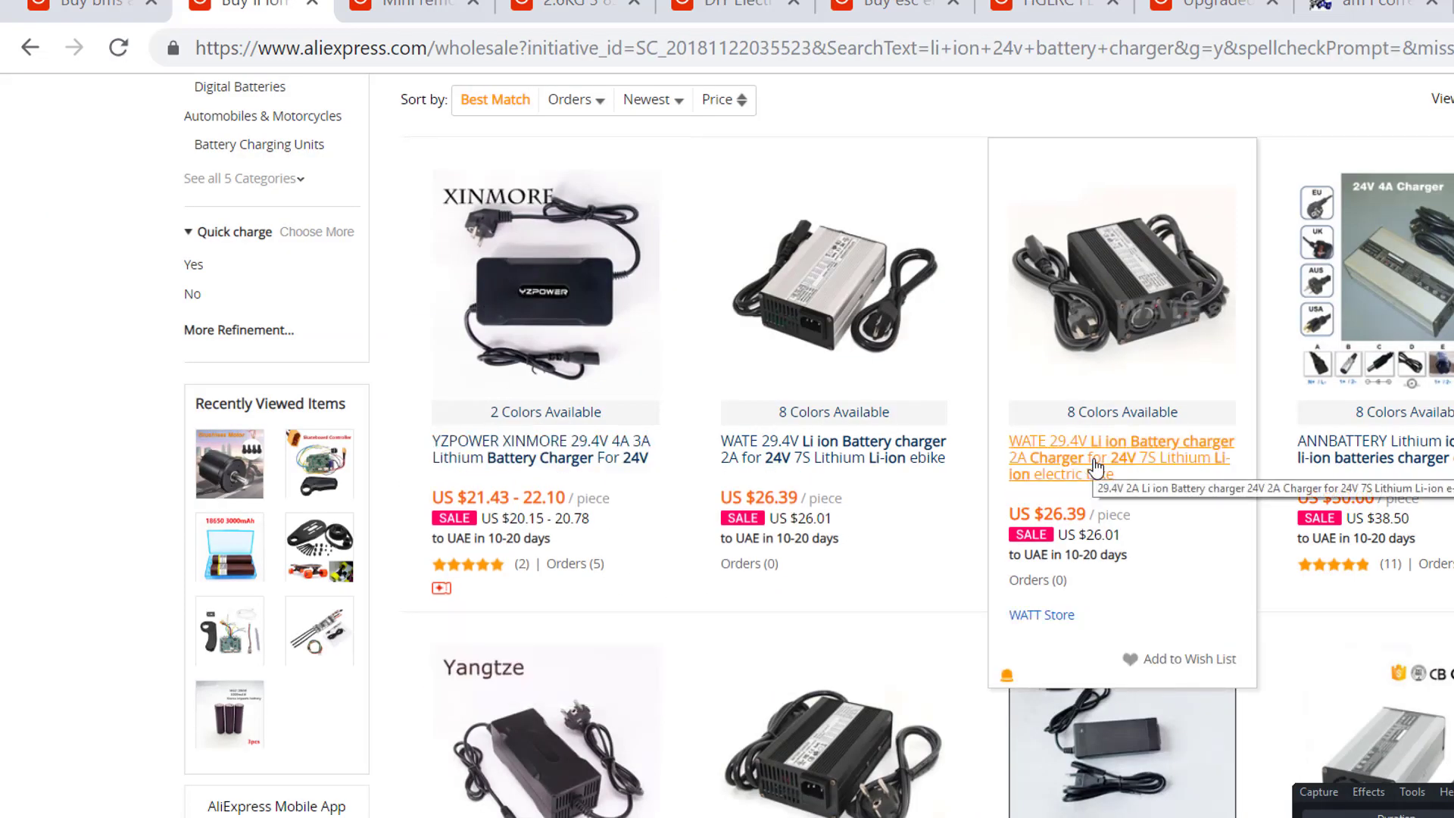
key("alt+Tab")
left_click(439, 535)
left_click_drag(160, 594, 616, 583)
Enter 20 for the charger in C14, then 5 each for cables and connectors.
left_click(617, 587)
type("20")
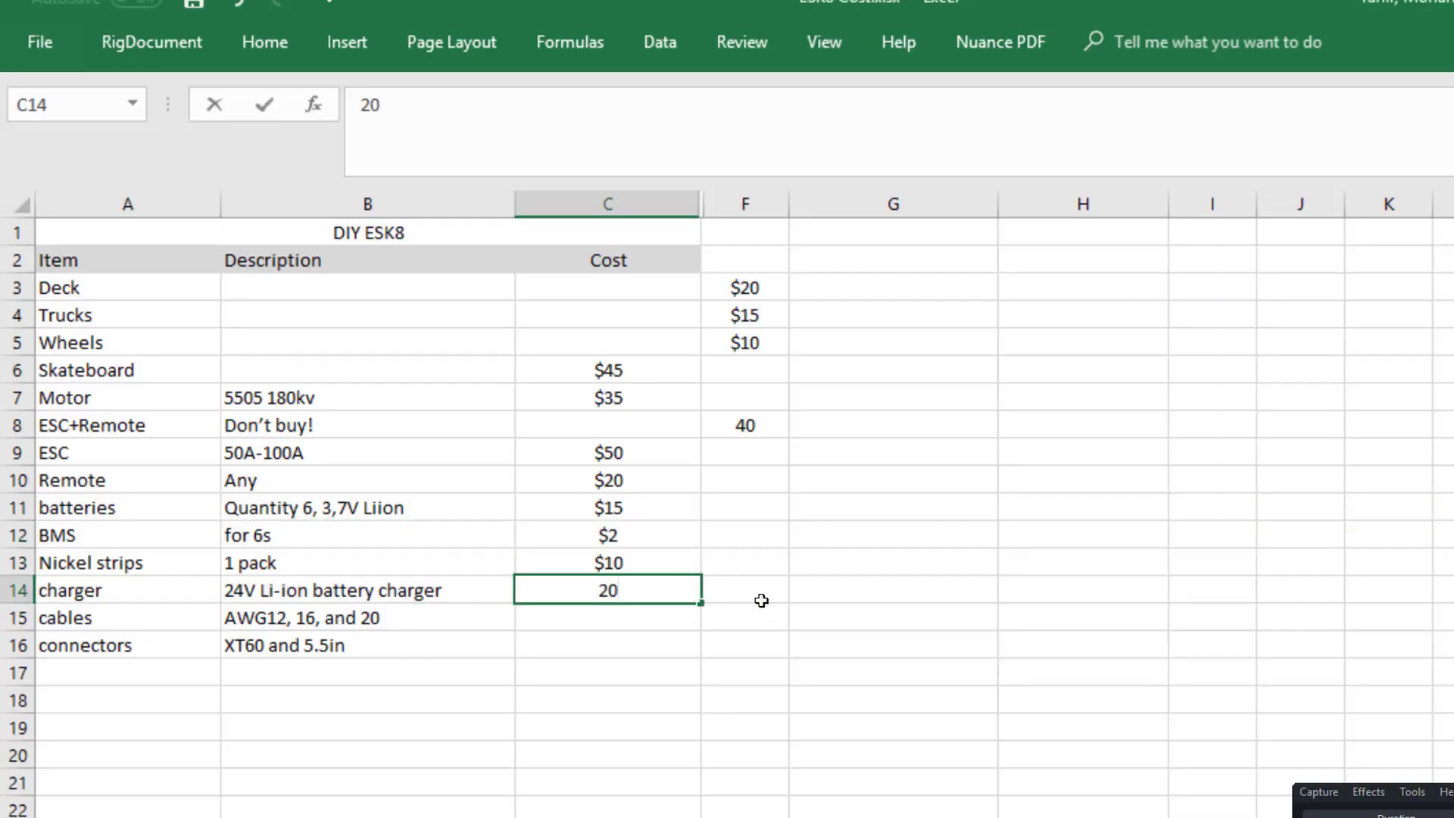
key("Return")
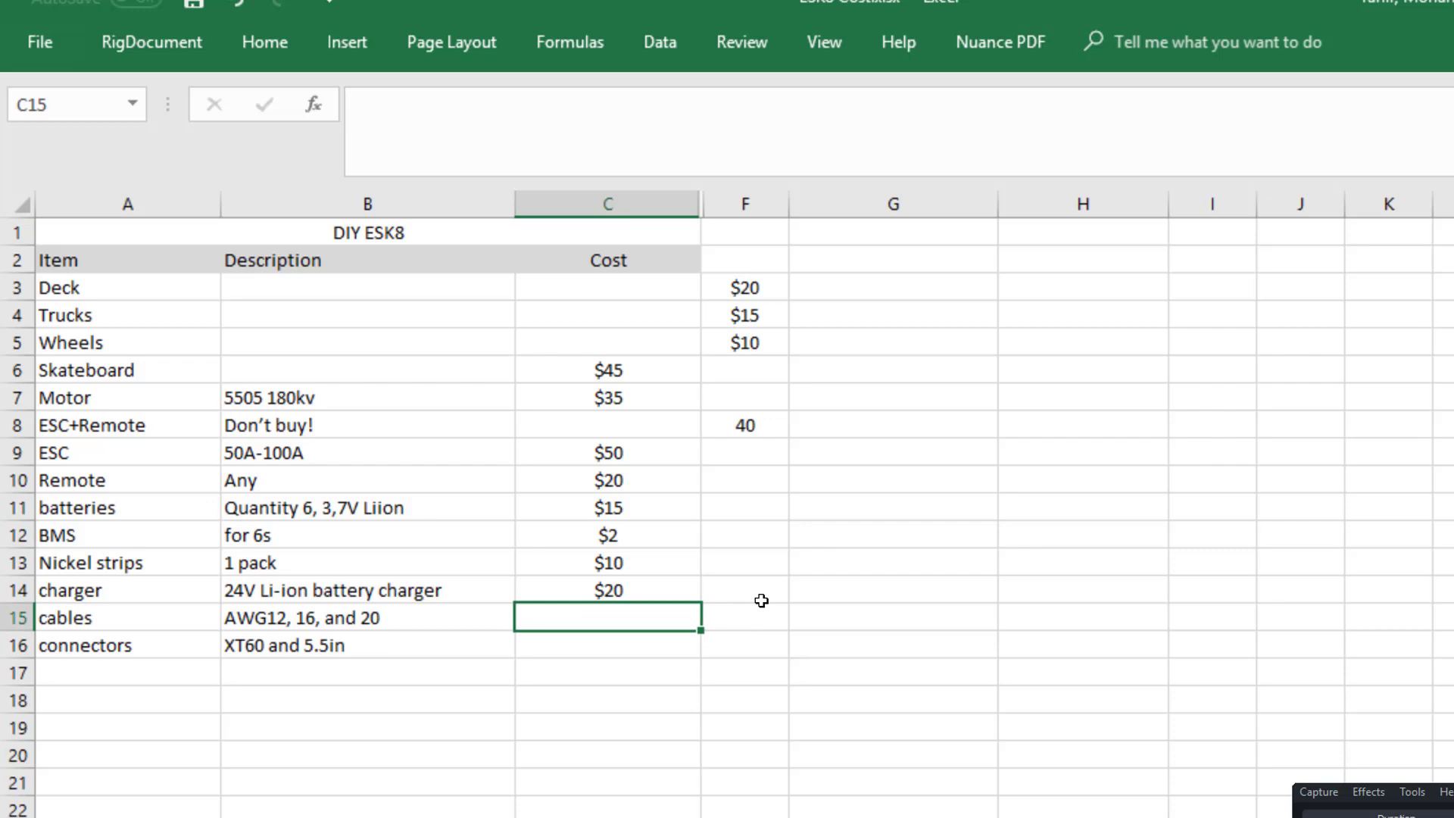
type("5")
key("Return")
type("5")
key("Return")
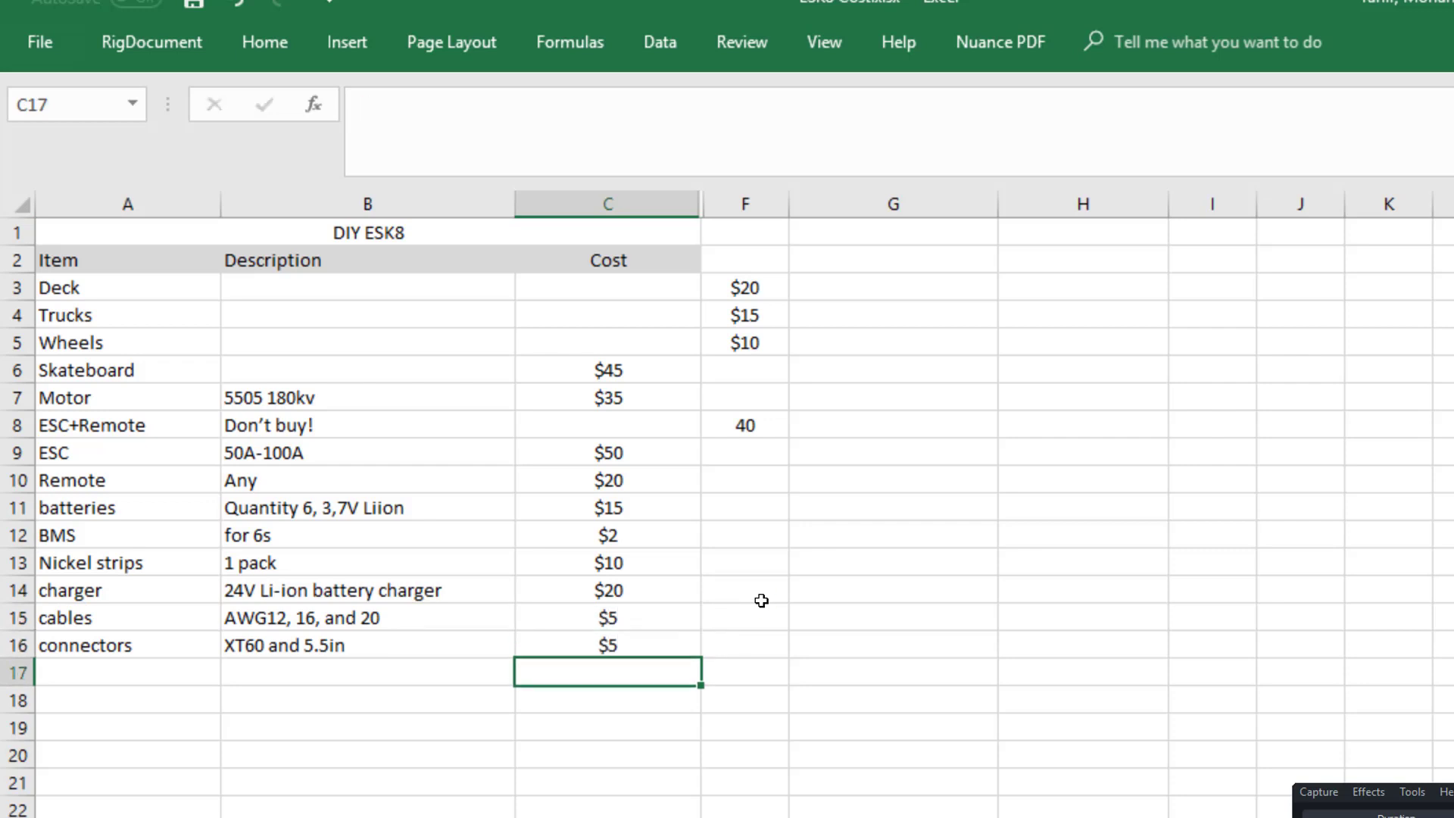
Review the cables and connectors rows and the filled-in Cost column.
left_click_drag(578, 640, 577, 621)
left_click(178, 628)
left_click_drag(287, 635, 532, 649)
left_click(290, 640)
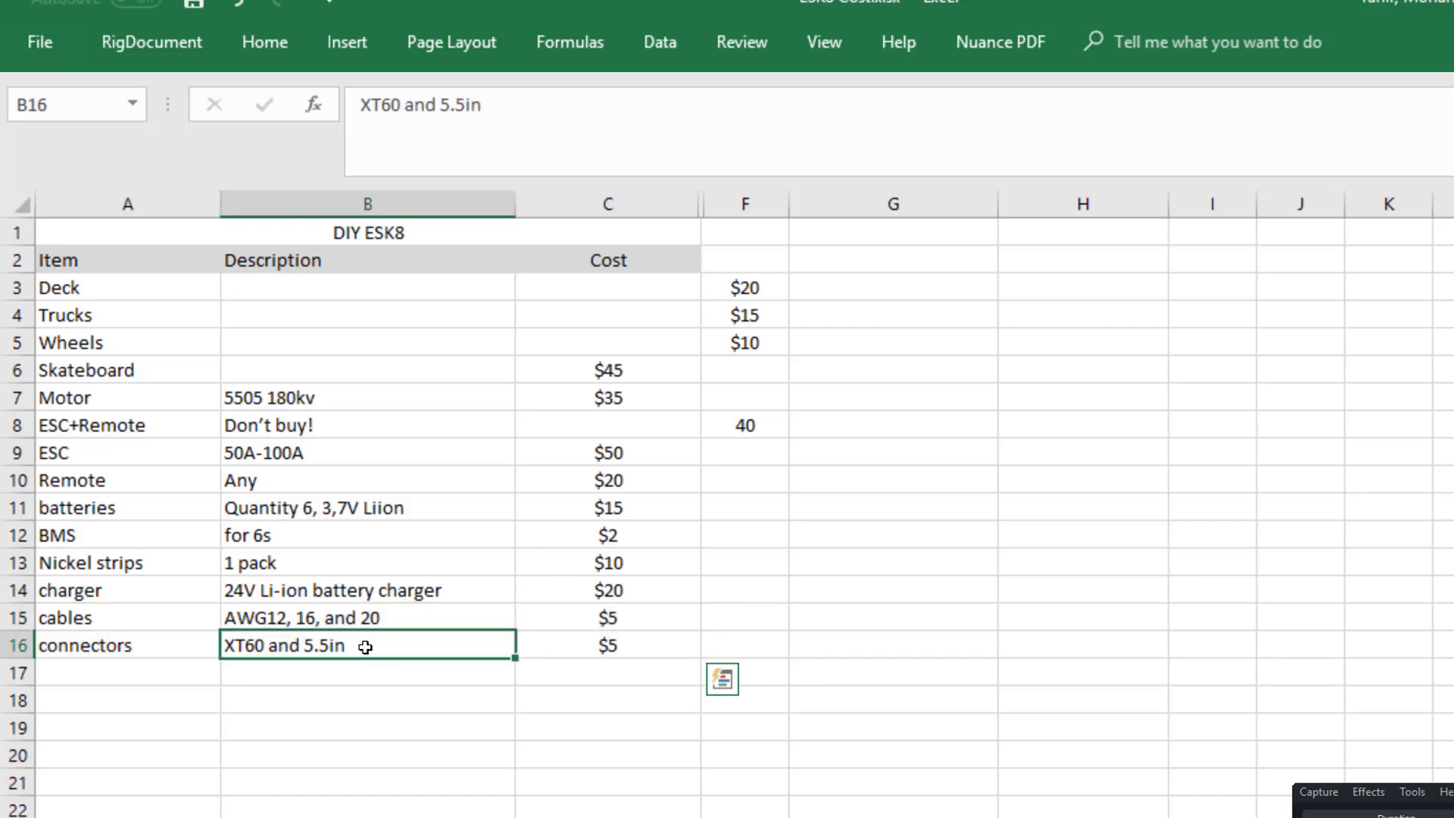
key("Up")
key("shift+Down")
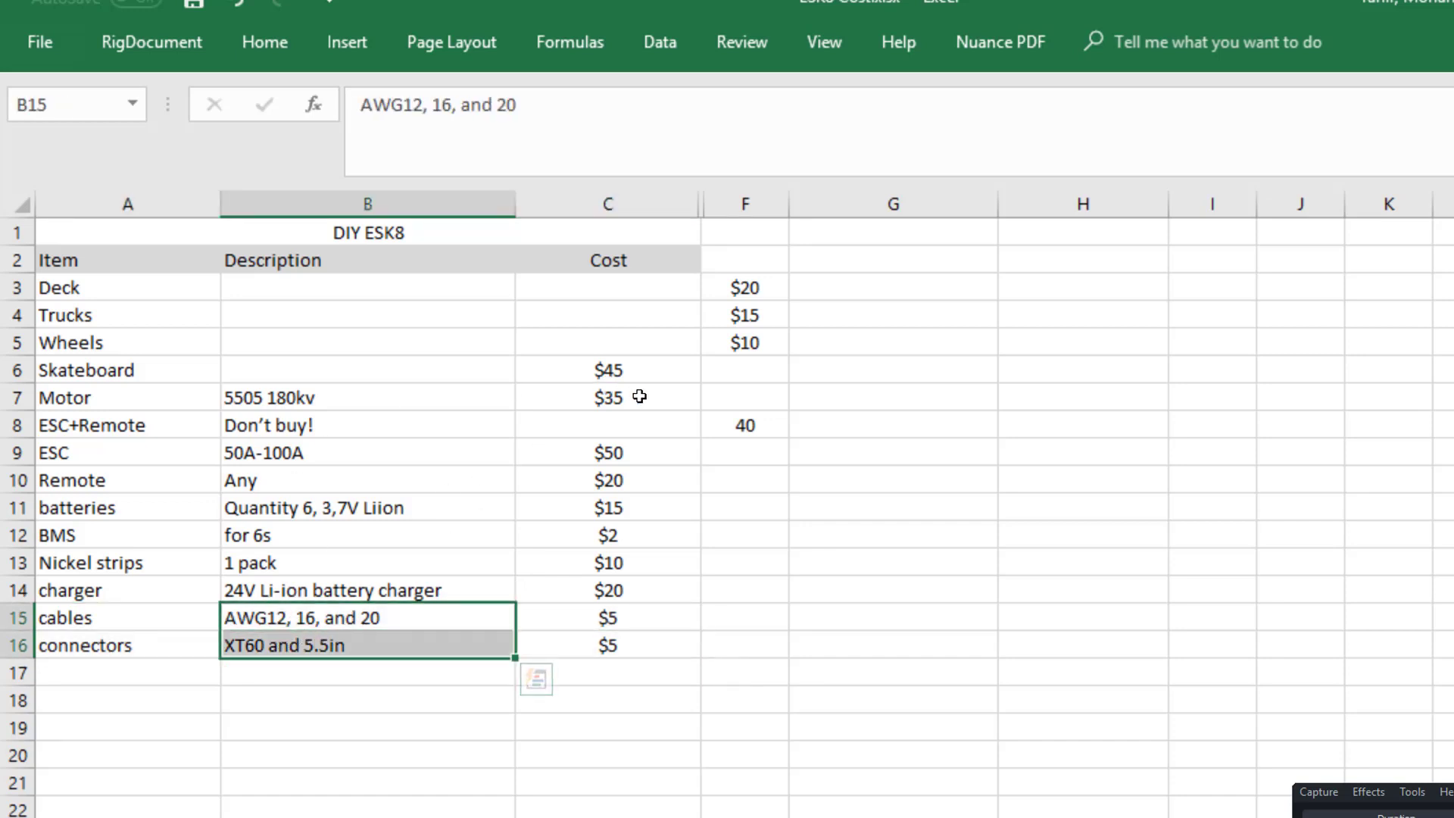
left_click_drag(121, 370, 584, 373)
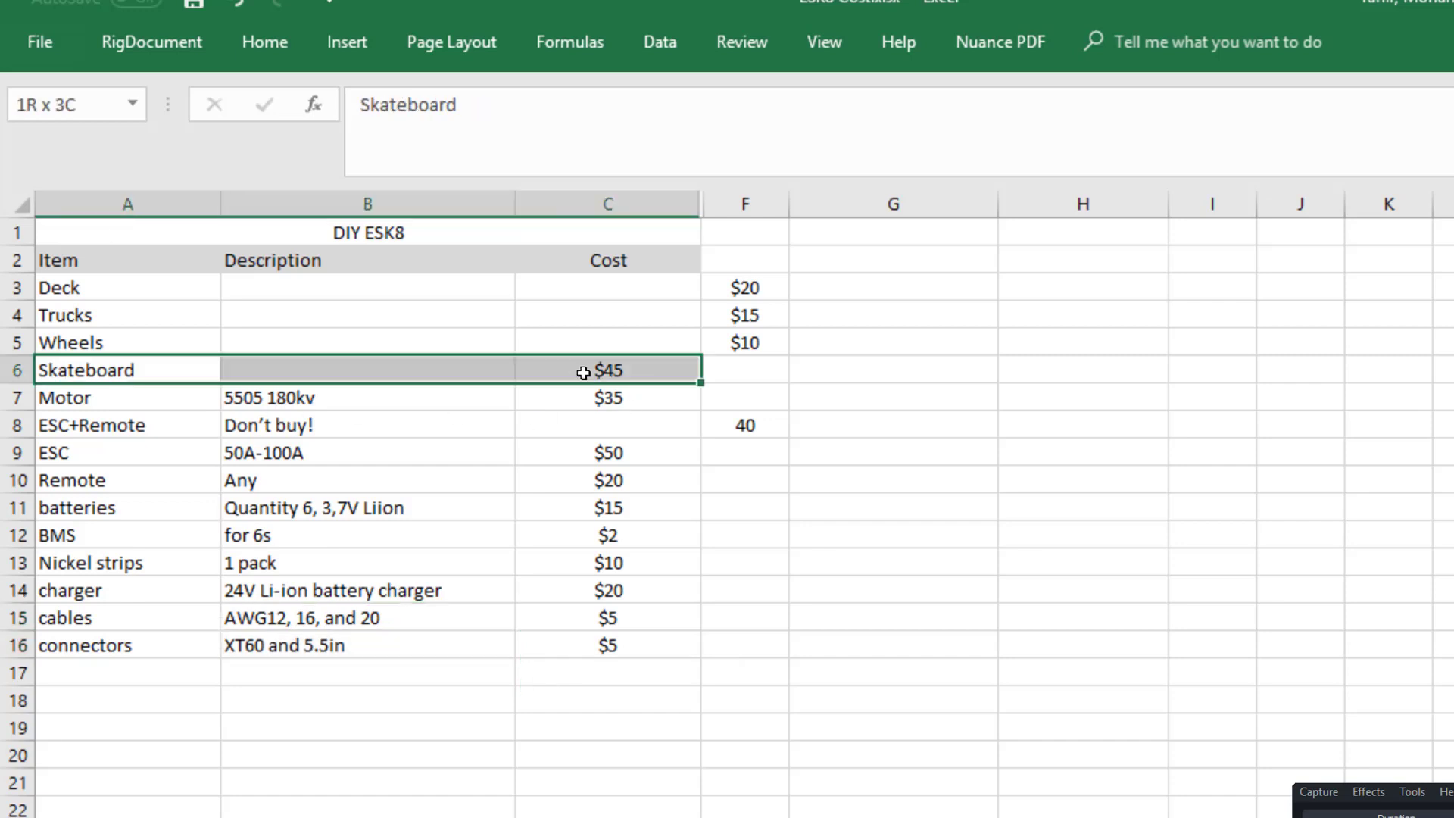
key("ctrl+Right")
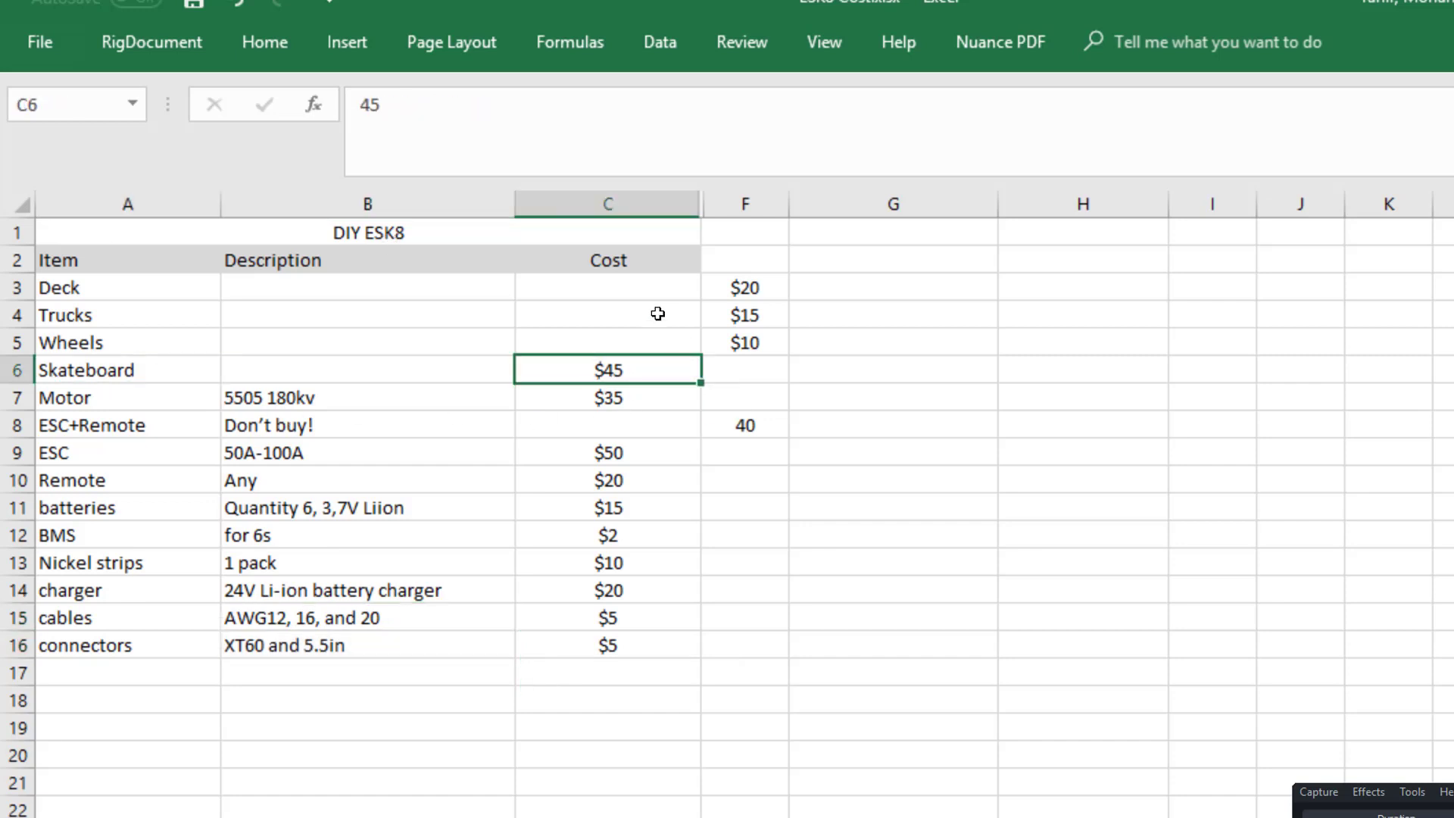
left_click(606, 203)
left_click(590, 295)
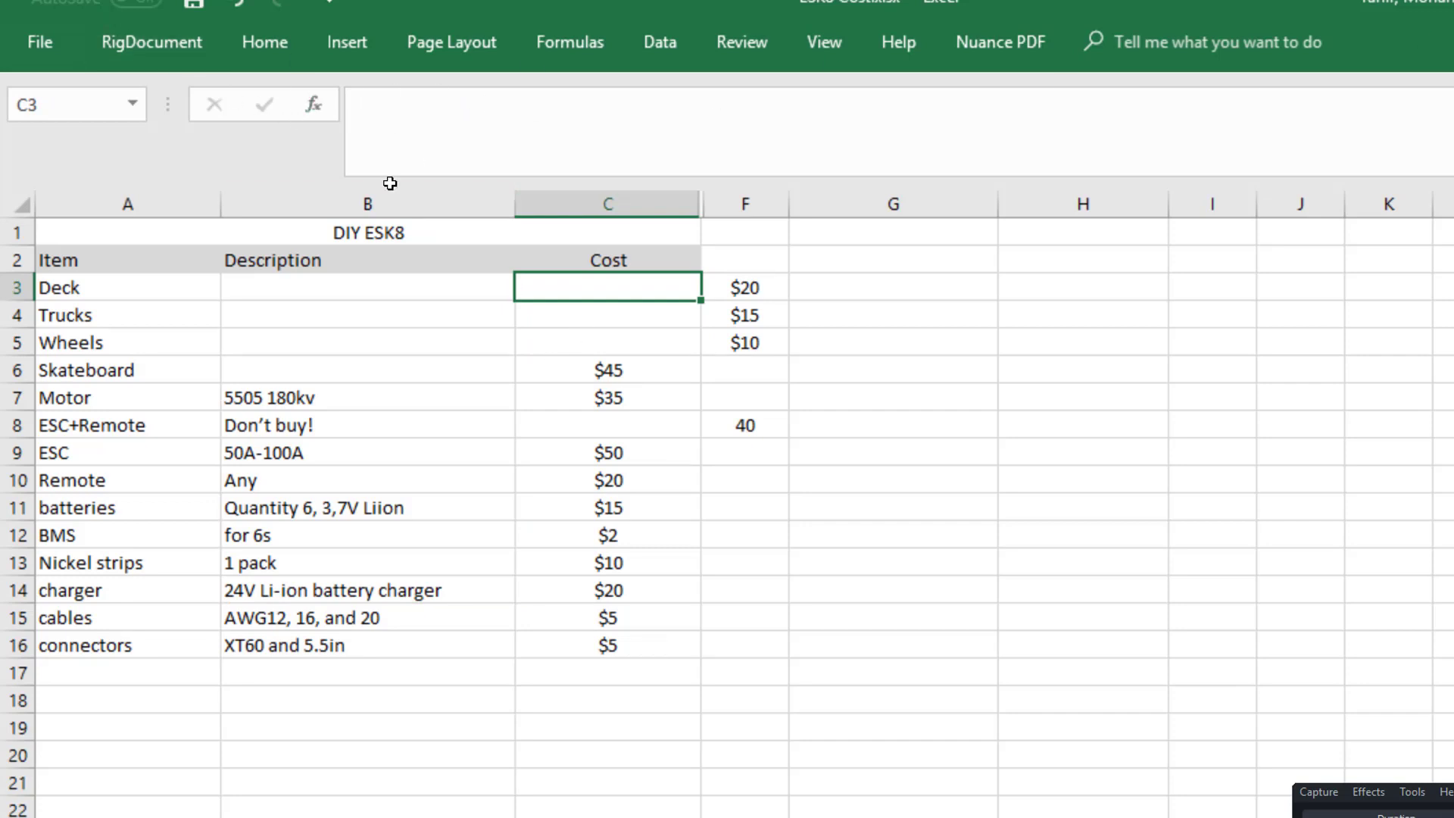
AutoSum the Cost column into C17 as =SUM(C3:C16), giving a total of 207.
left_click_drag(590, 297, 643, 668)
left_click(264, 42)
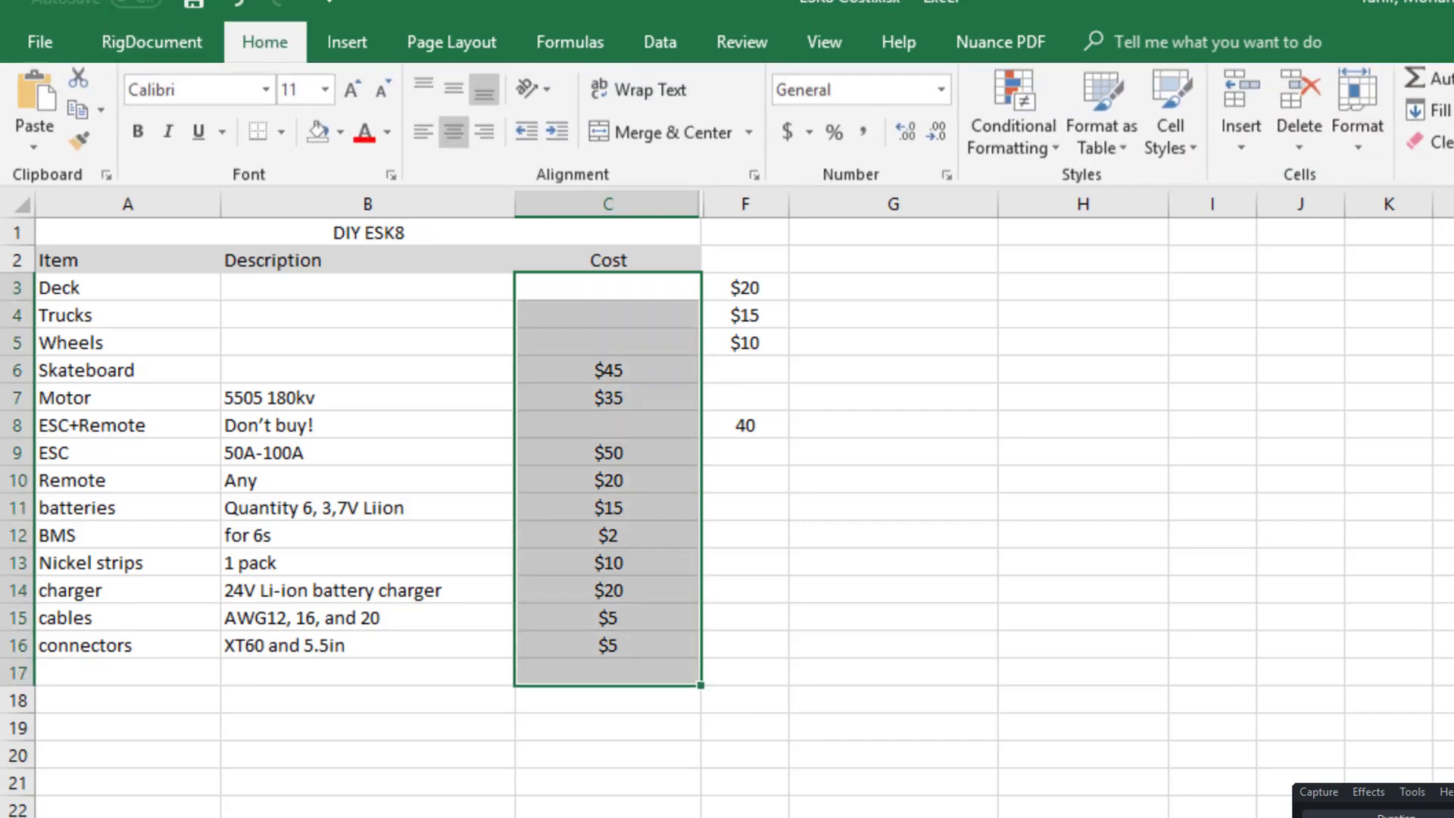
left_click(1416, 81)
left_click(1211, 478)
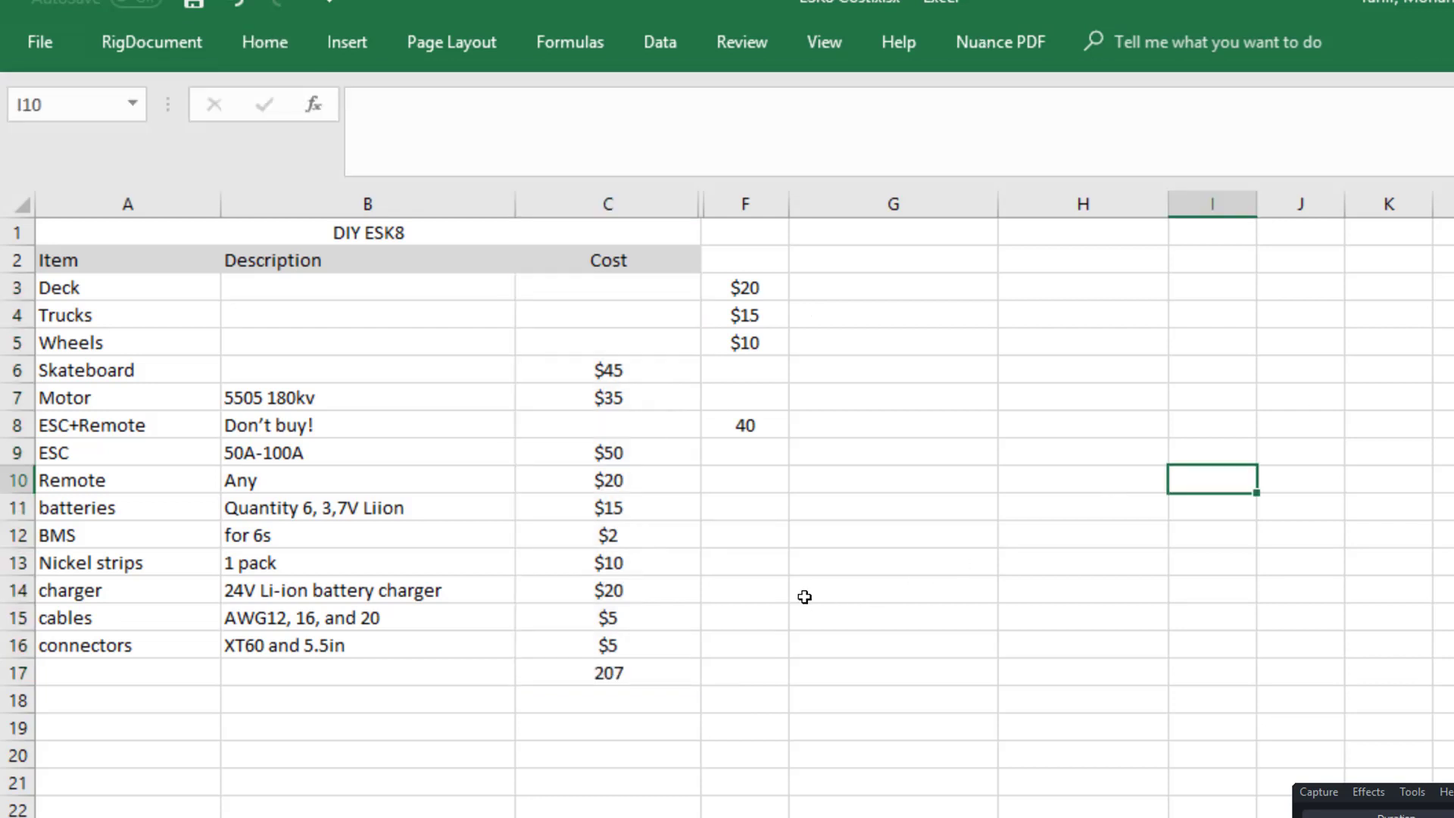
left_click(589, 674)
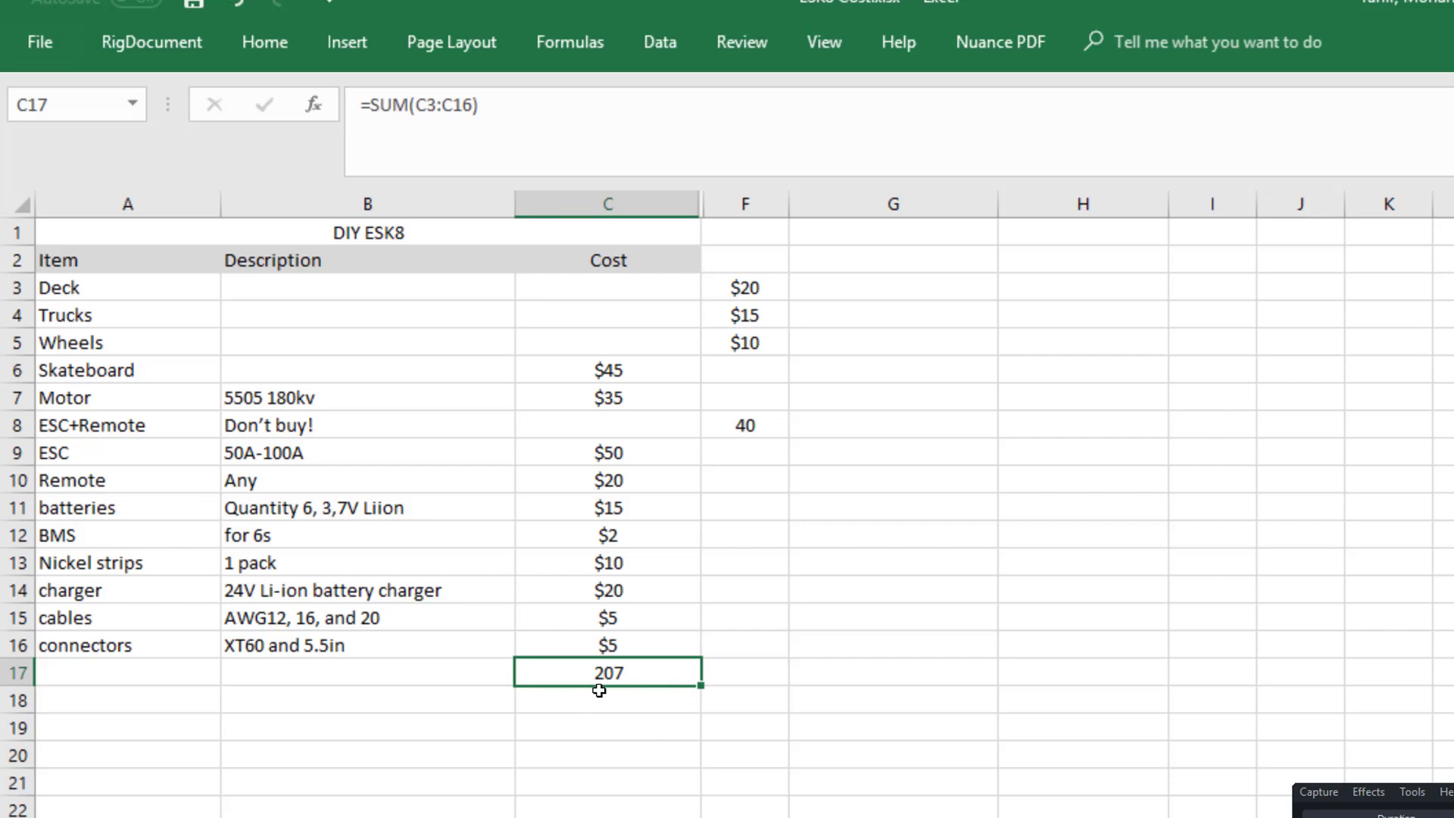
left_click_drag(85, 350, 564, 678)
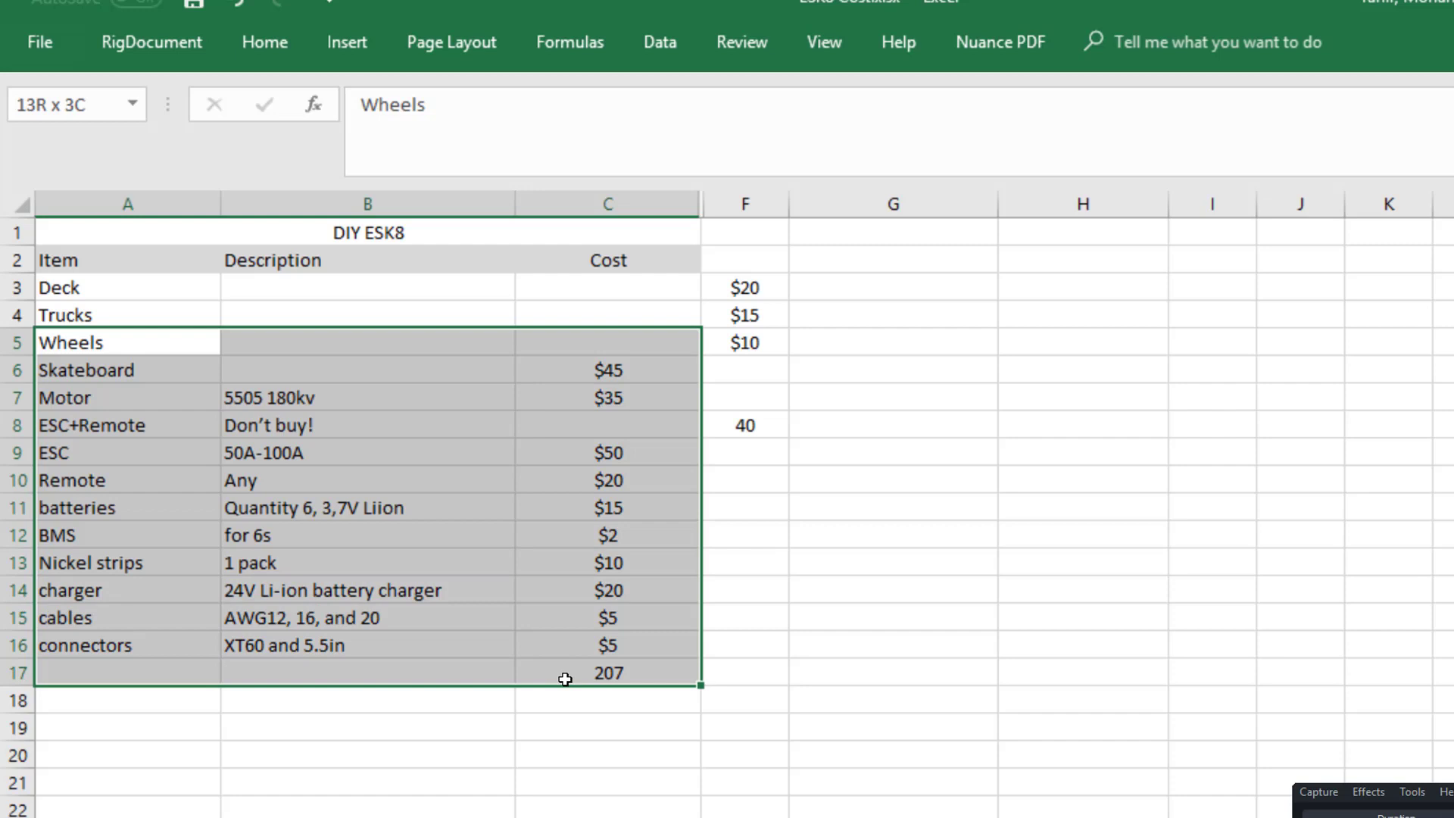
left_click(379, 669)
left_click_drag(85, 369, 639, 674)
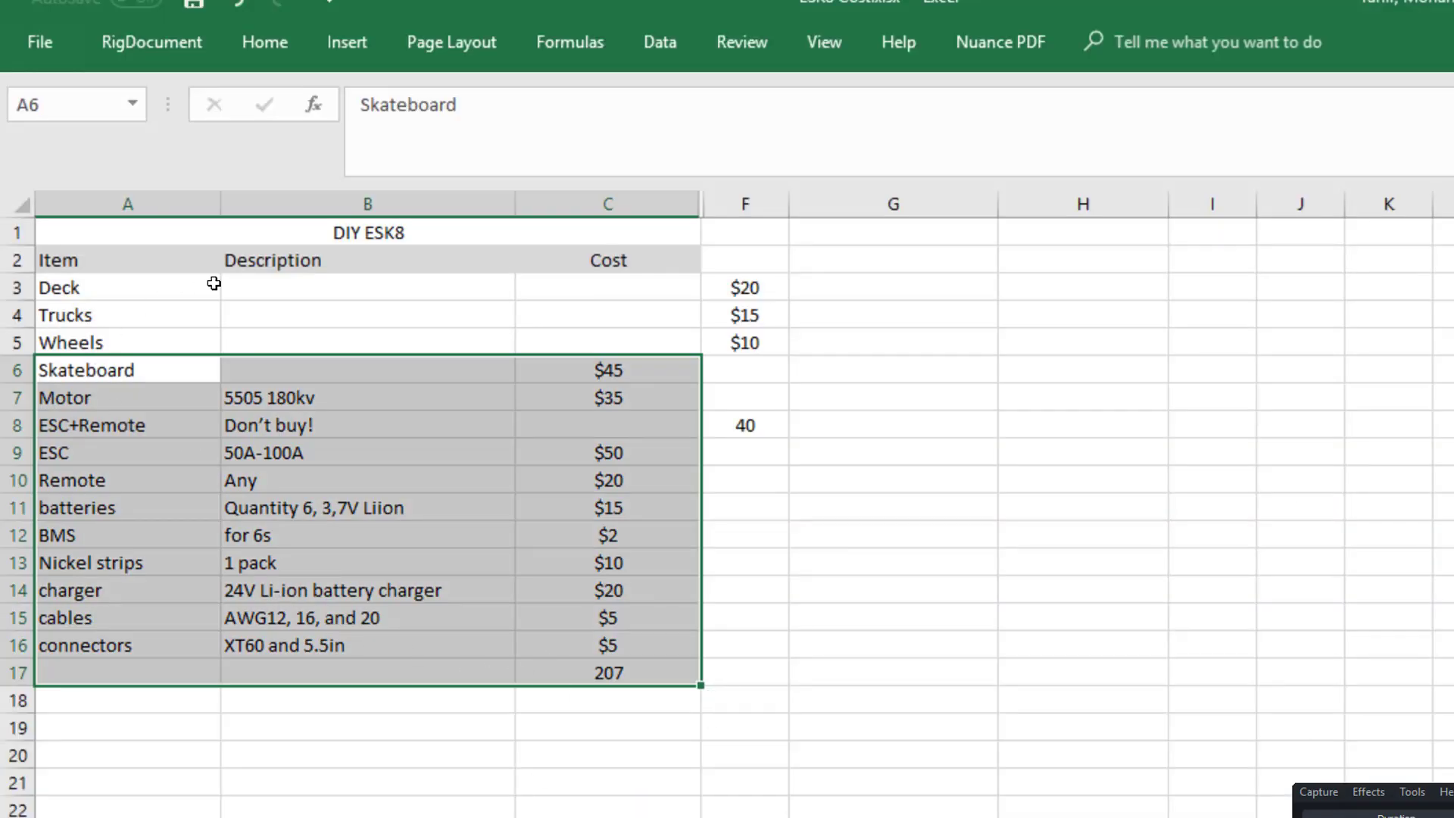
left_click_drag(152, 371, 579, 661)
left_click(106, 621)
left_click_drag(99, 520, 587, 564)
key("Down")
key("Right")
key("F2")
double_click(263, 534)
left_click(451, 586)
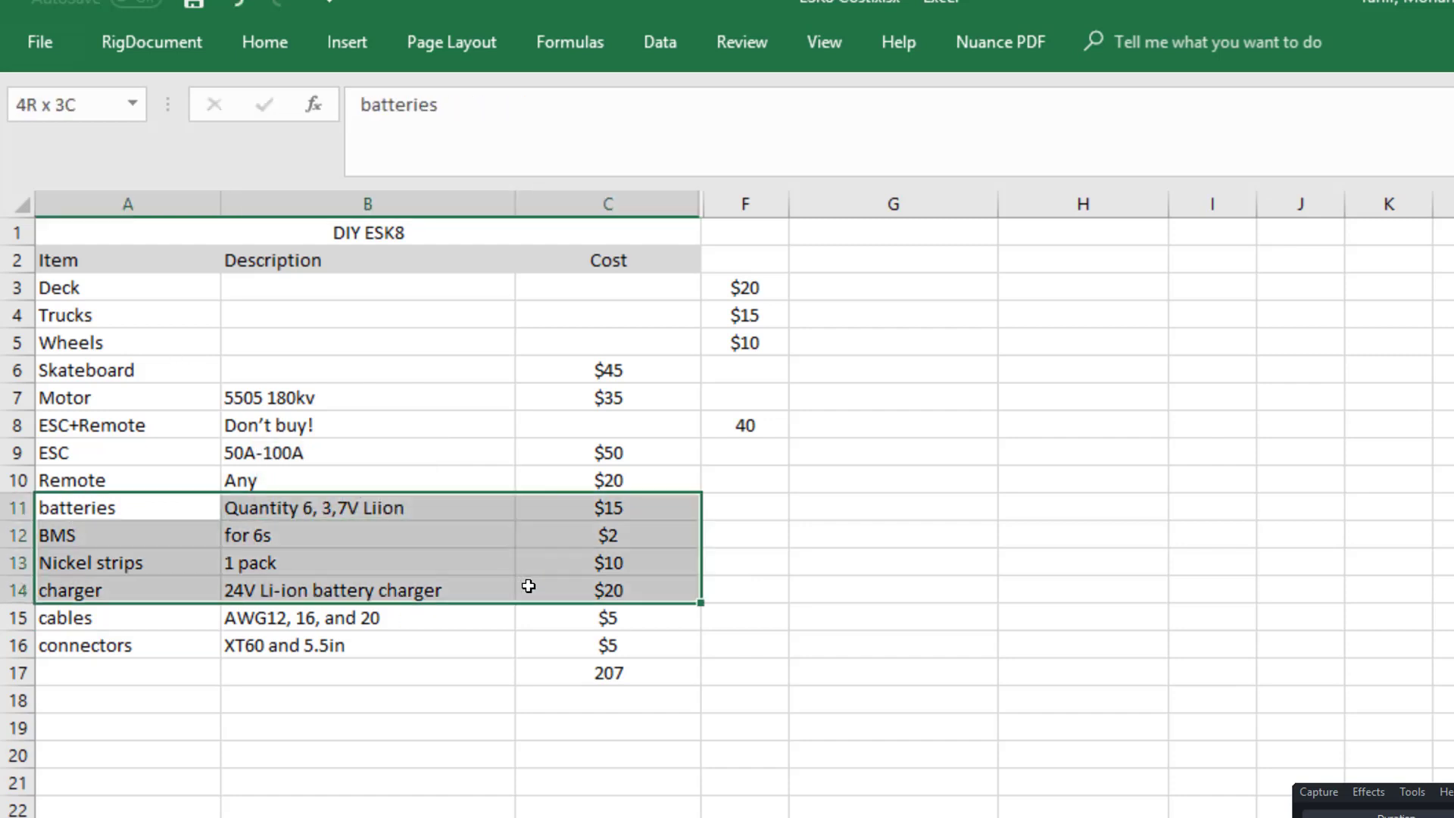
left_click_drag(569, 578, 687, 555)
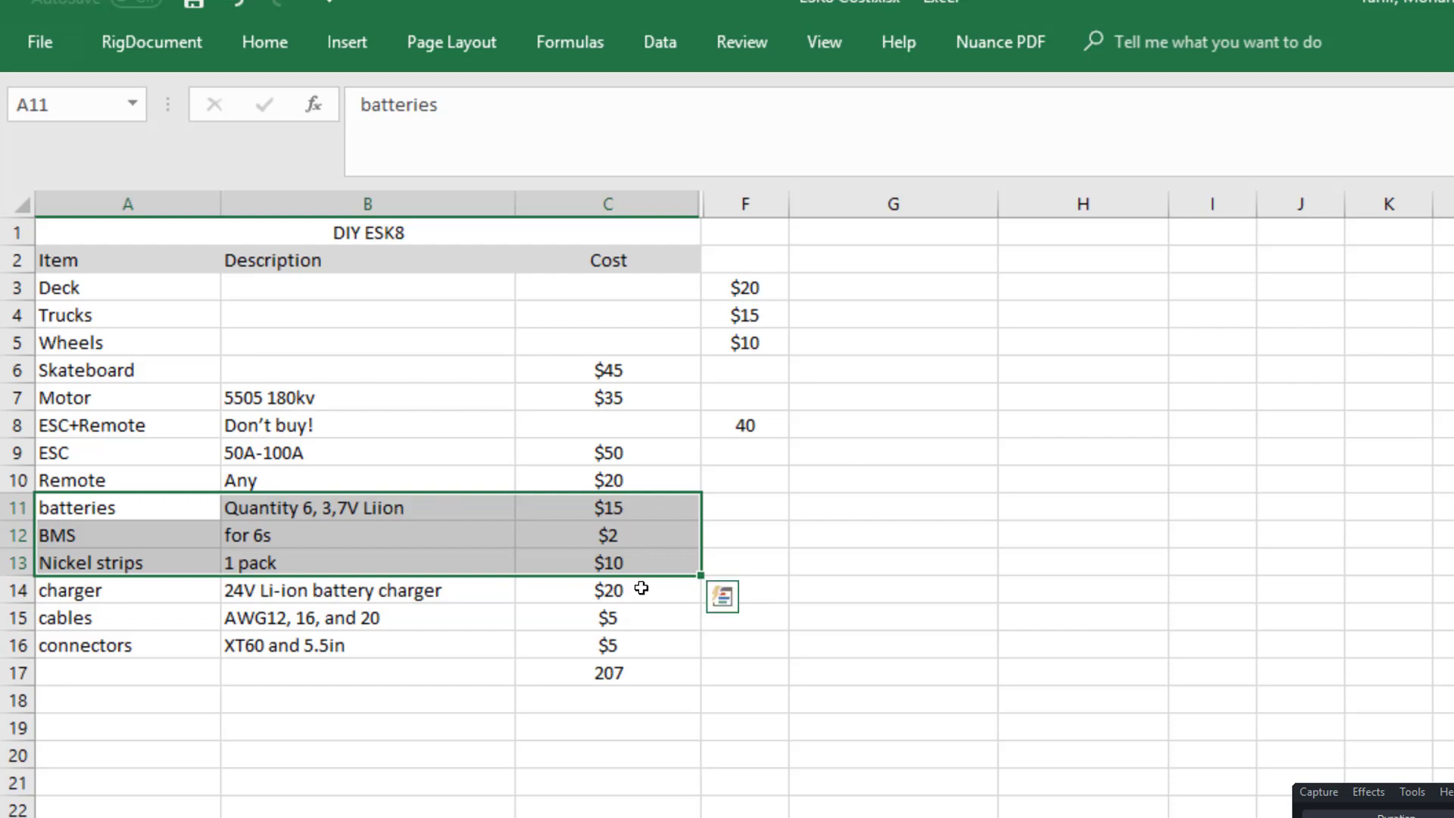
left_click_drag(608, 674, 121, 231)
left_click(368, 397)
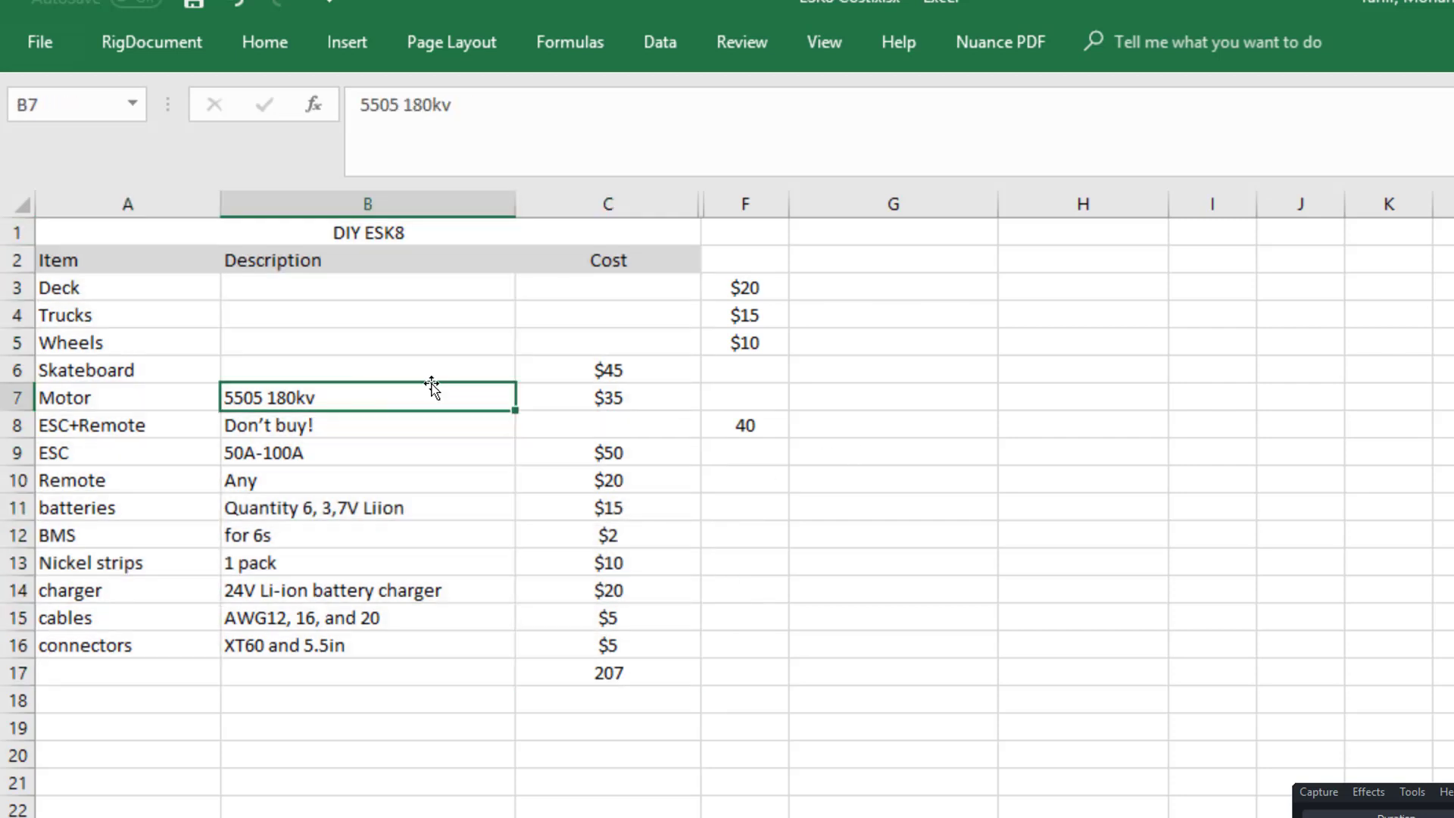
left_click_drag(433, 379, 606, 651)
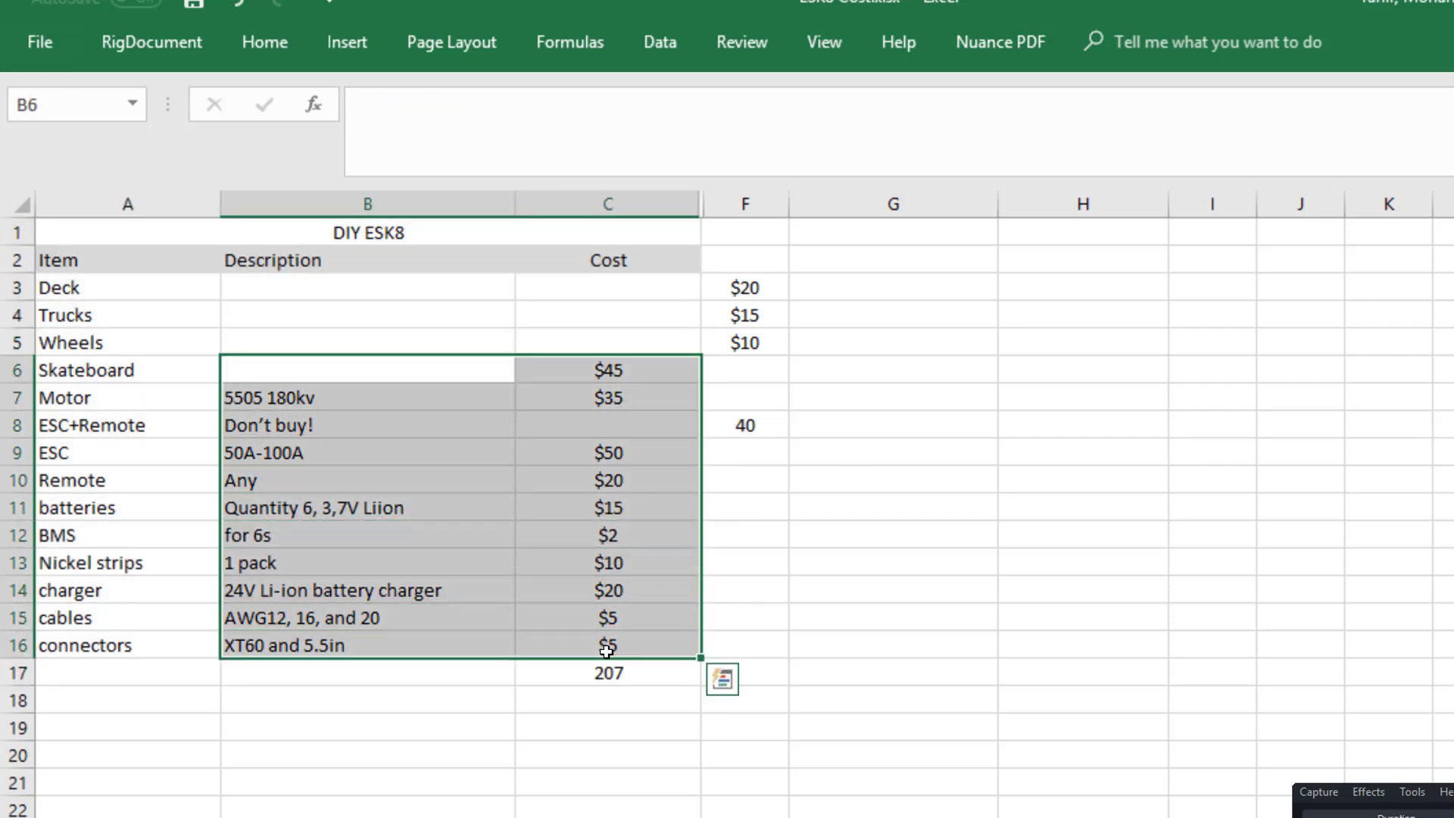
left_click_drag(53, 452, 741, 452)
left_click(708, 488)
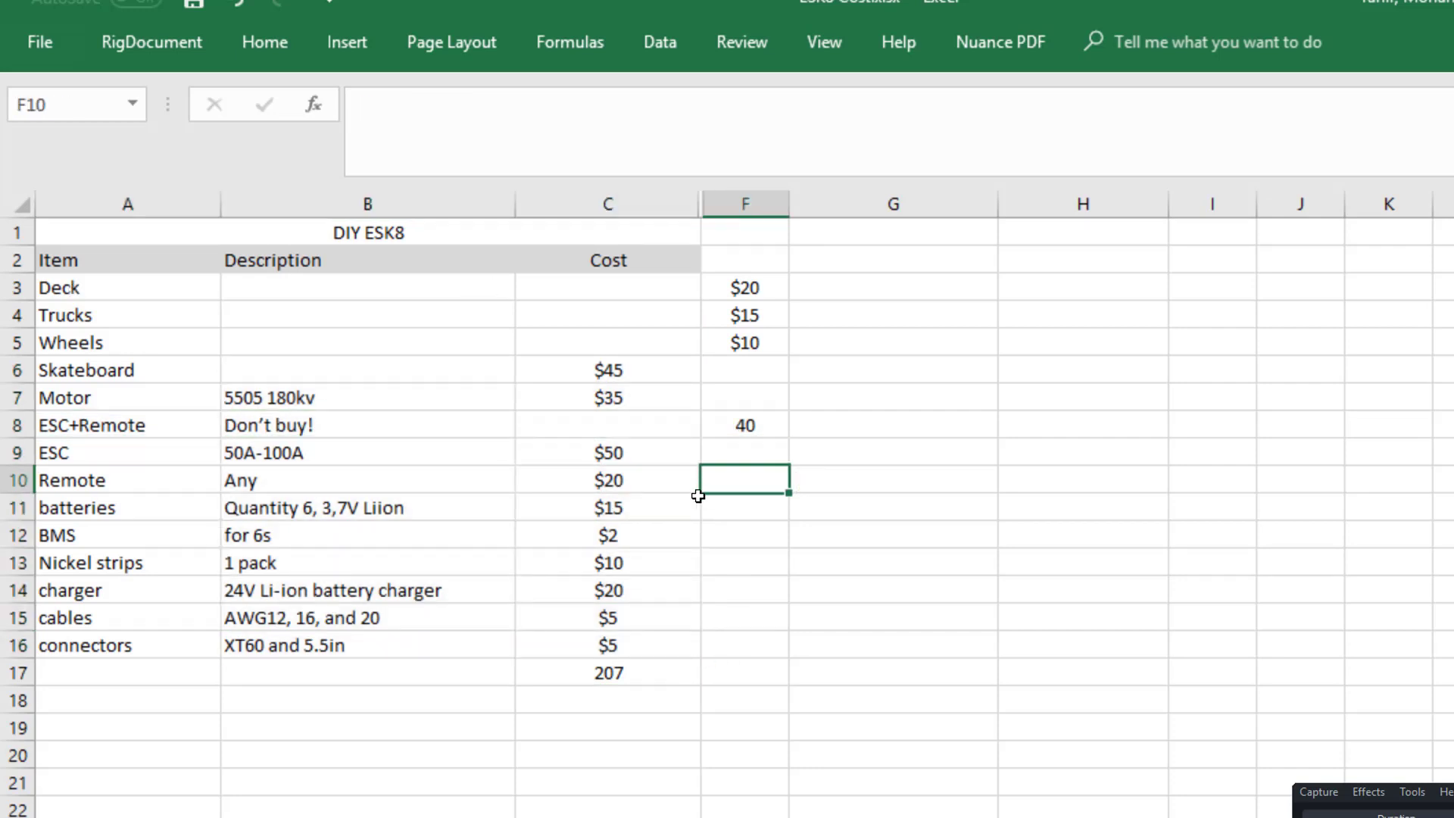
left_click(591, 666)
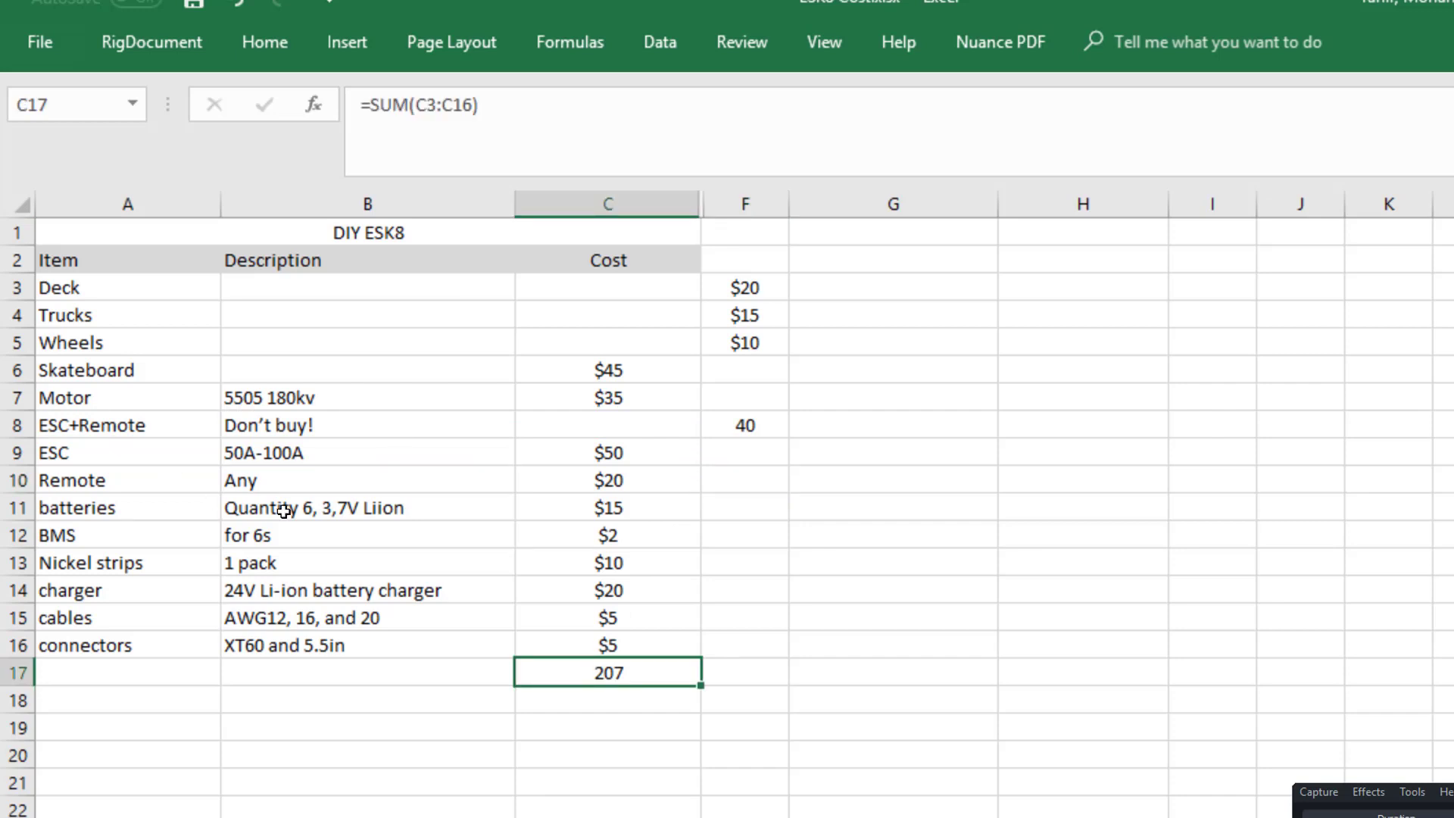
left_click_drag(101, 403, 624, 657)
left_click(560, 212)
left_click(580, 311)
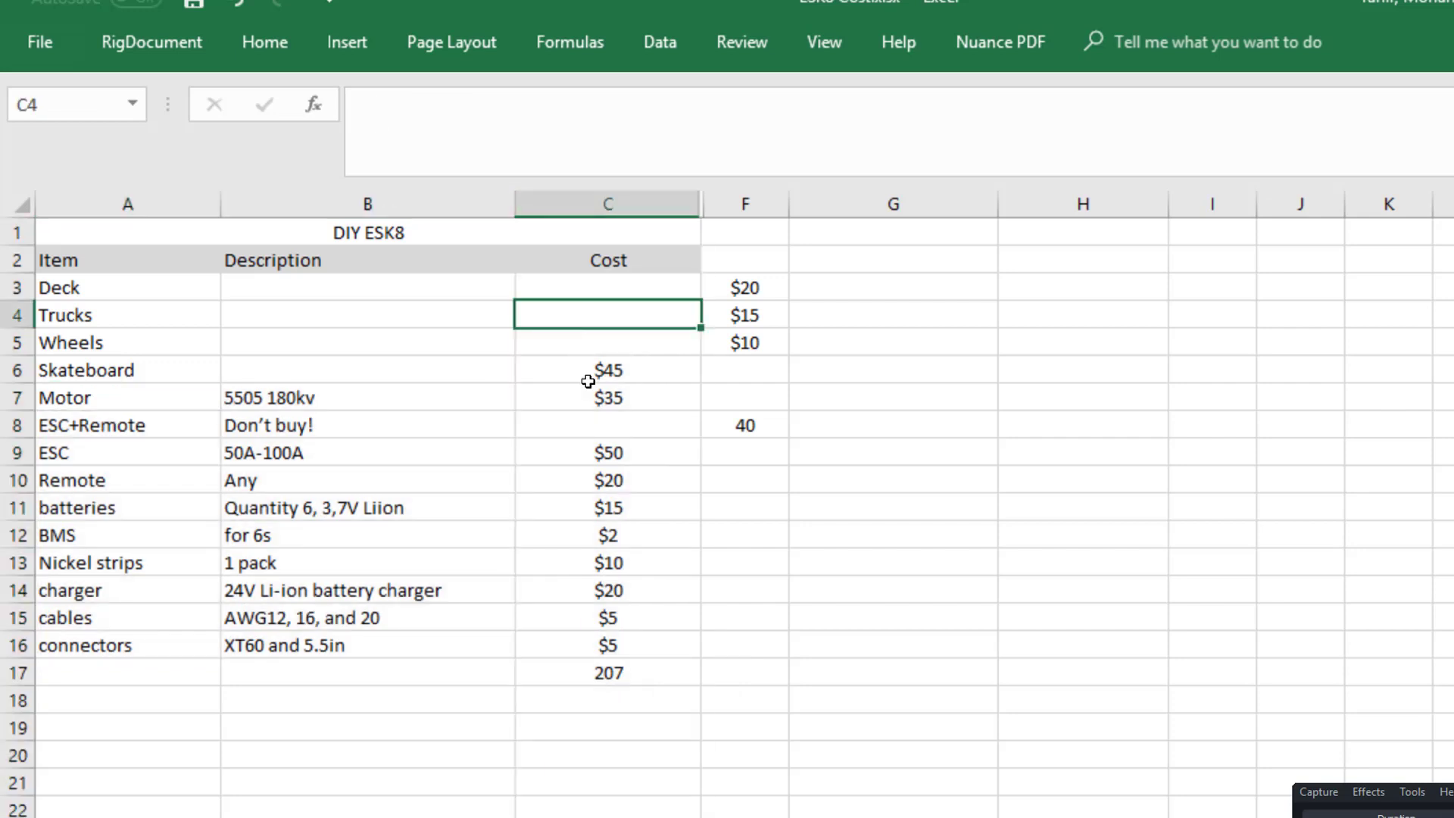
left_click(591, 372)
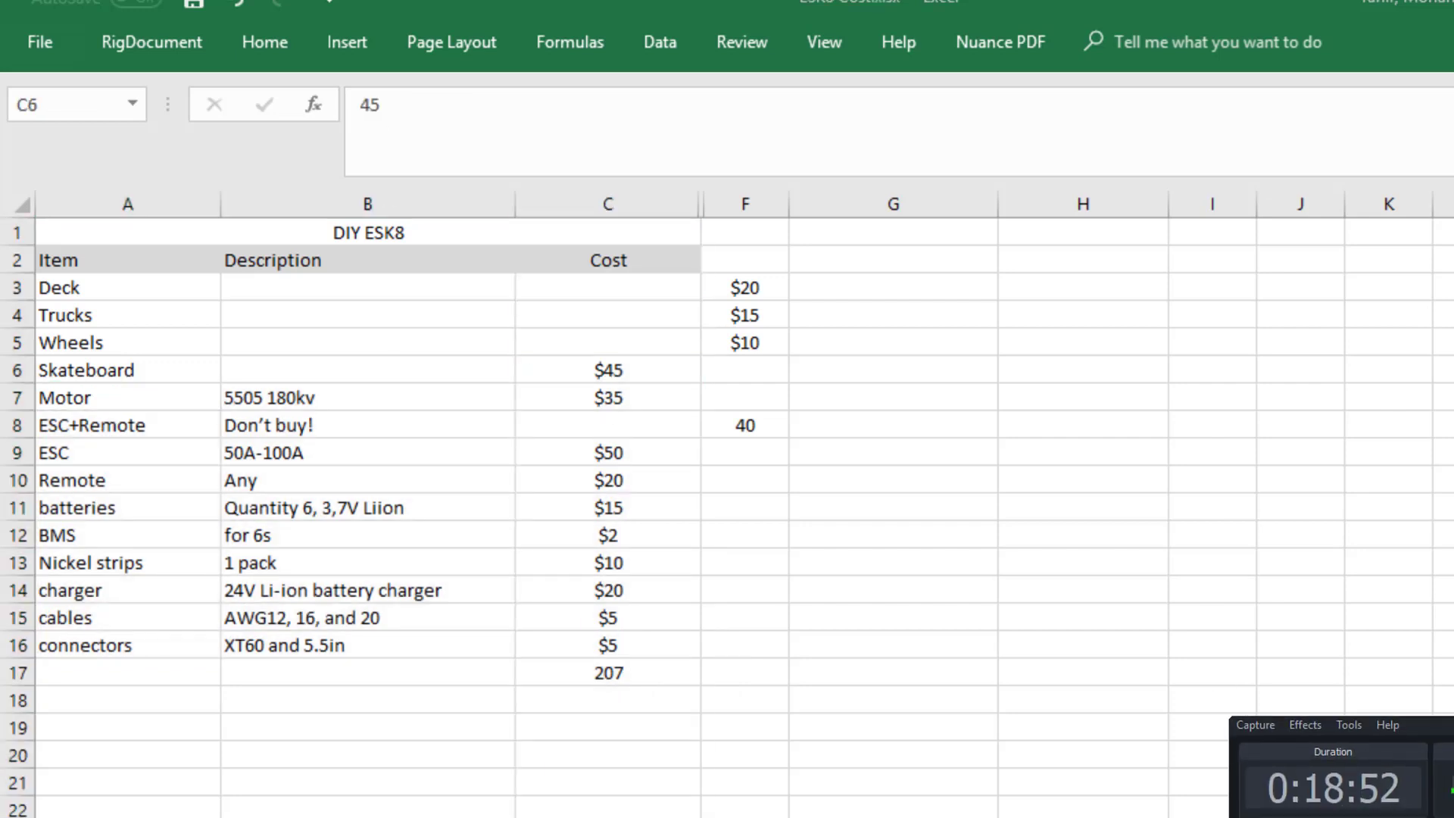